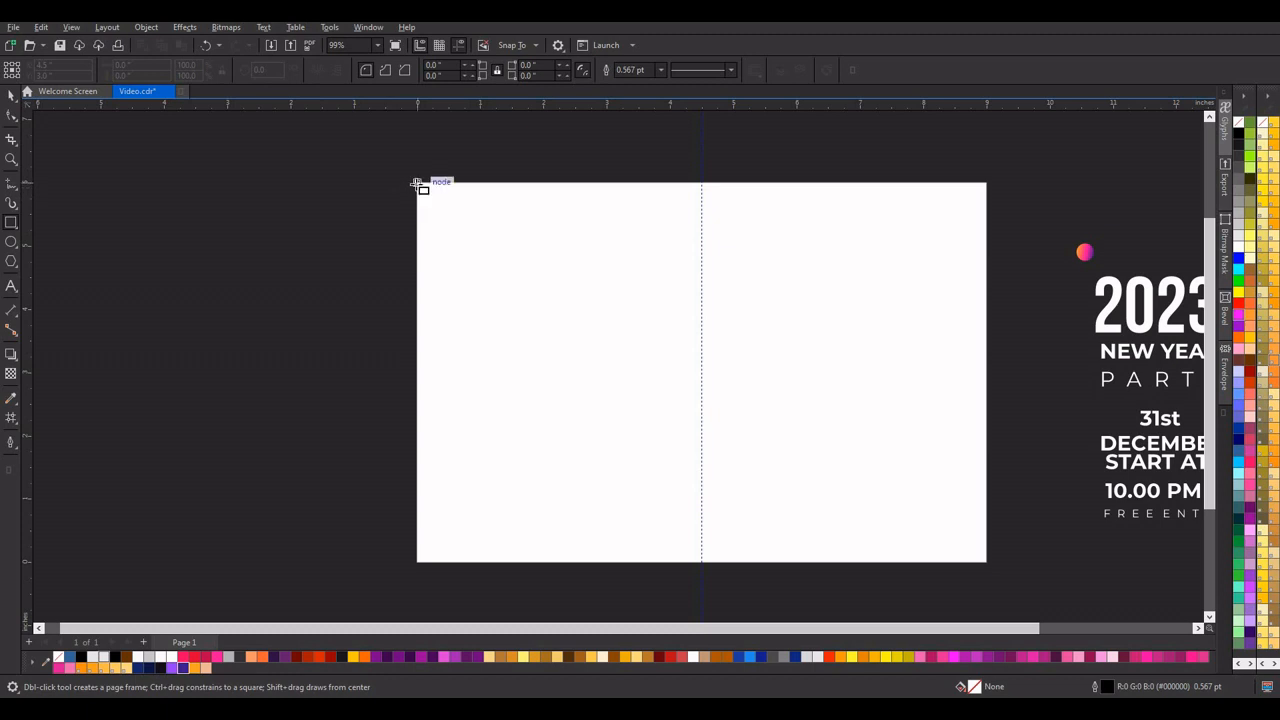
Step: Draw a 9 × 6 inch rectangle covering the page, fill it with near-black #13121A and remove its outline
{"action": "left_click_drag", "start_coordinate": [418, 185], "coordinate": [988, 556]}
{"action": "left_click", "coordinate": [11, 93]}
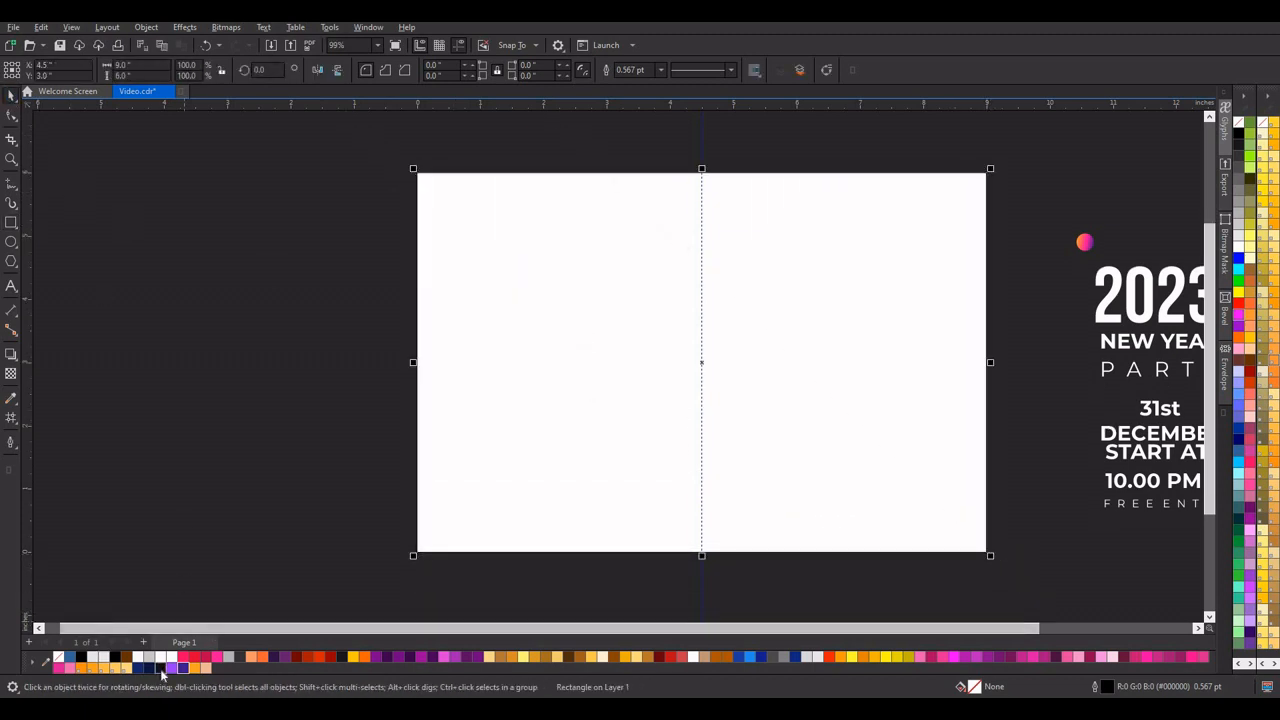
{"action": "left_click", "coordinate": [161, 668]}
{"action": "right_click", "coordinate": [60, 658]}
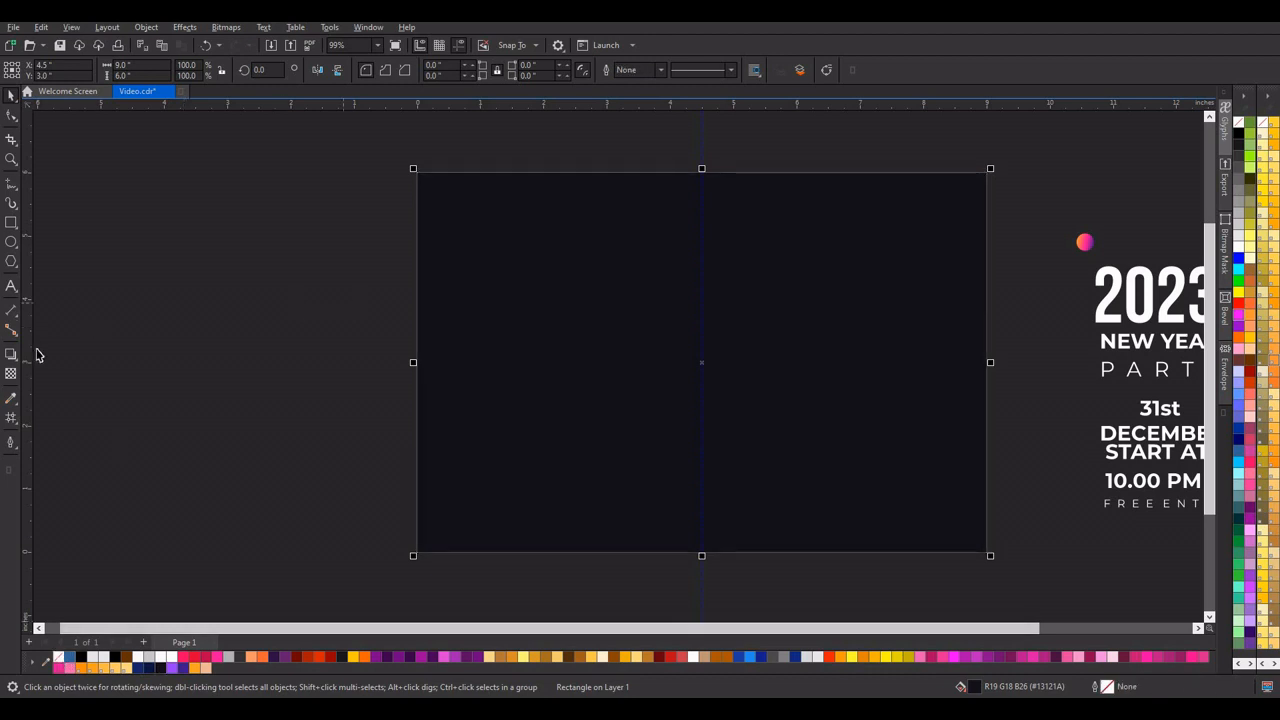
Step: Apply a mesh fill to the rectangle with a grid of 20 columns by 20 rows
{"action": "left_click", "coordinate": [14, 419]}
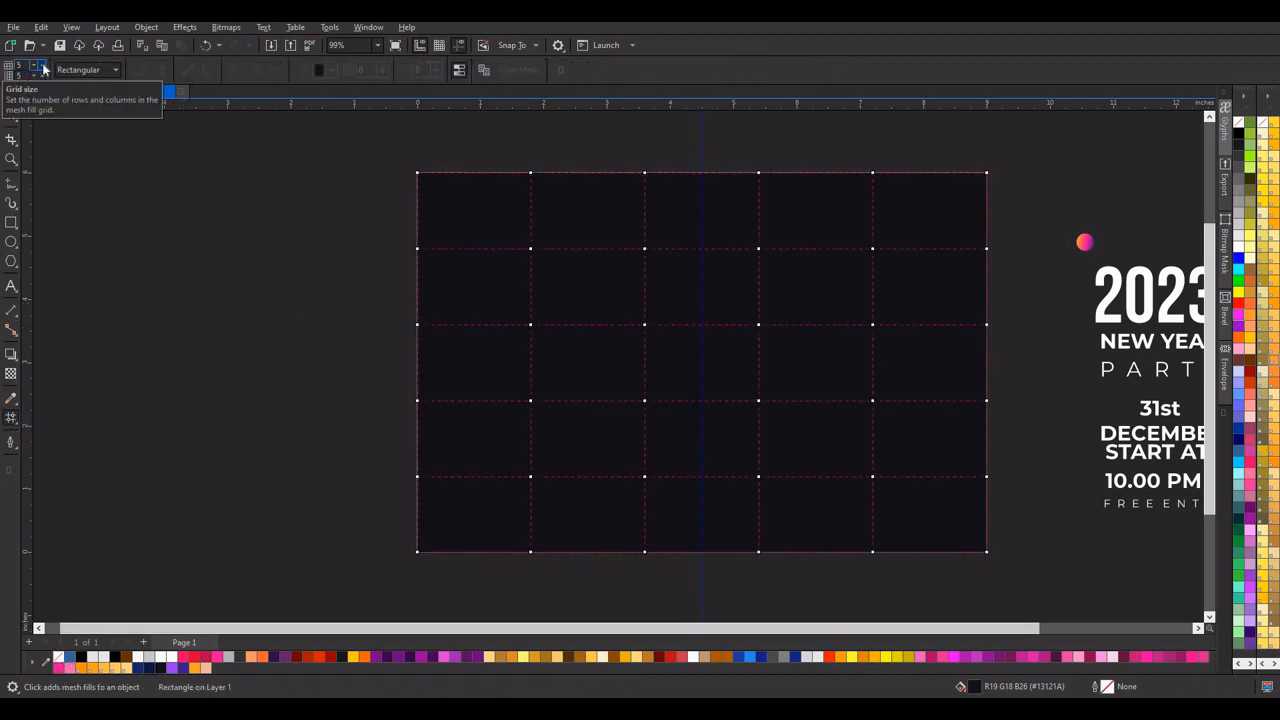
{"action": "left_click", "coordinate": [41, 64]}
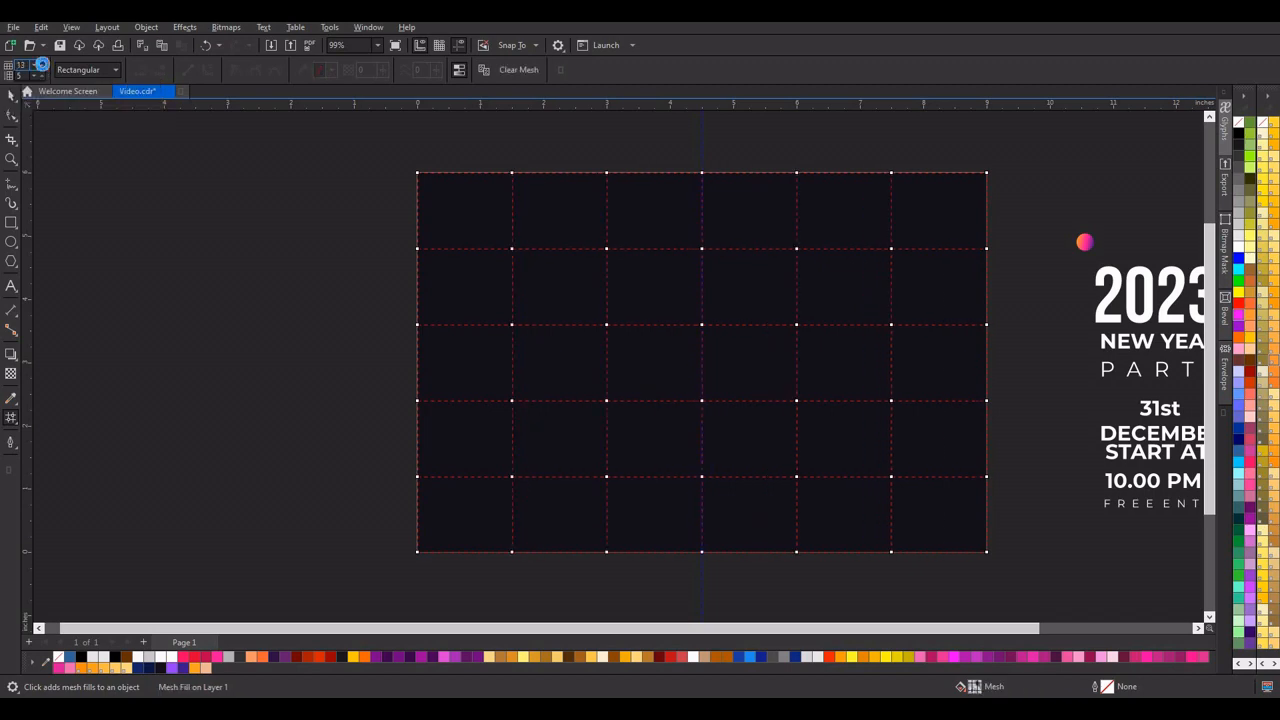
{"action": "left_click", "coordinate": [43, 65]}
{"action": "left_click", "coordinate": [43, 65]}
{"action": "left_click", "coordinate": [43, 65]}
{"action": "left_click", "coordinate": [41, 74]}
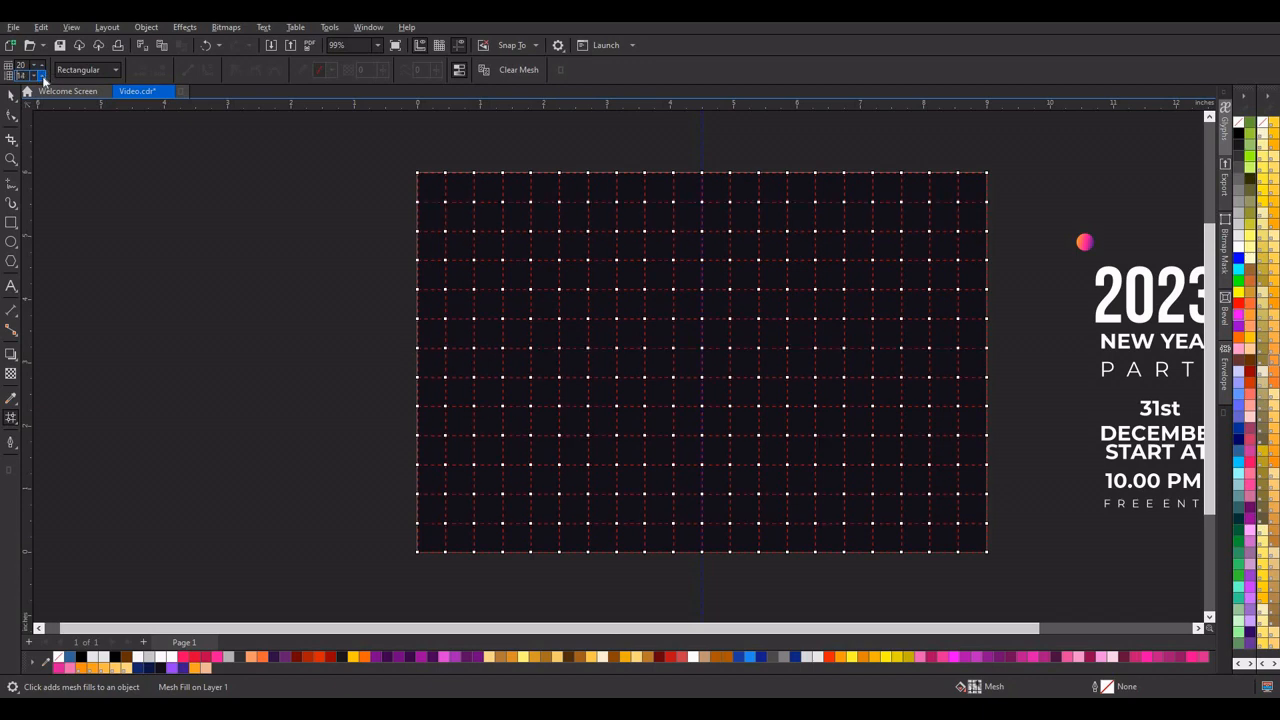
{"action": "left_click", "coordinate": [42, 75]}
{"action": "left_click", "coordinate": [42, 75]}
{"action": "left_click", "coordinate": [42, 75]}
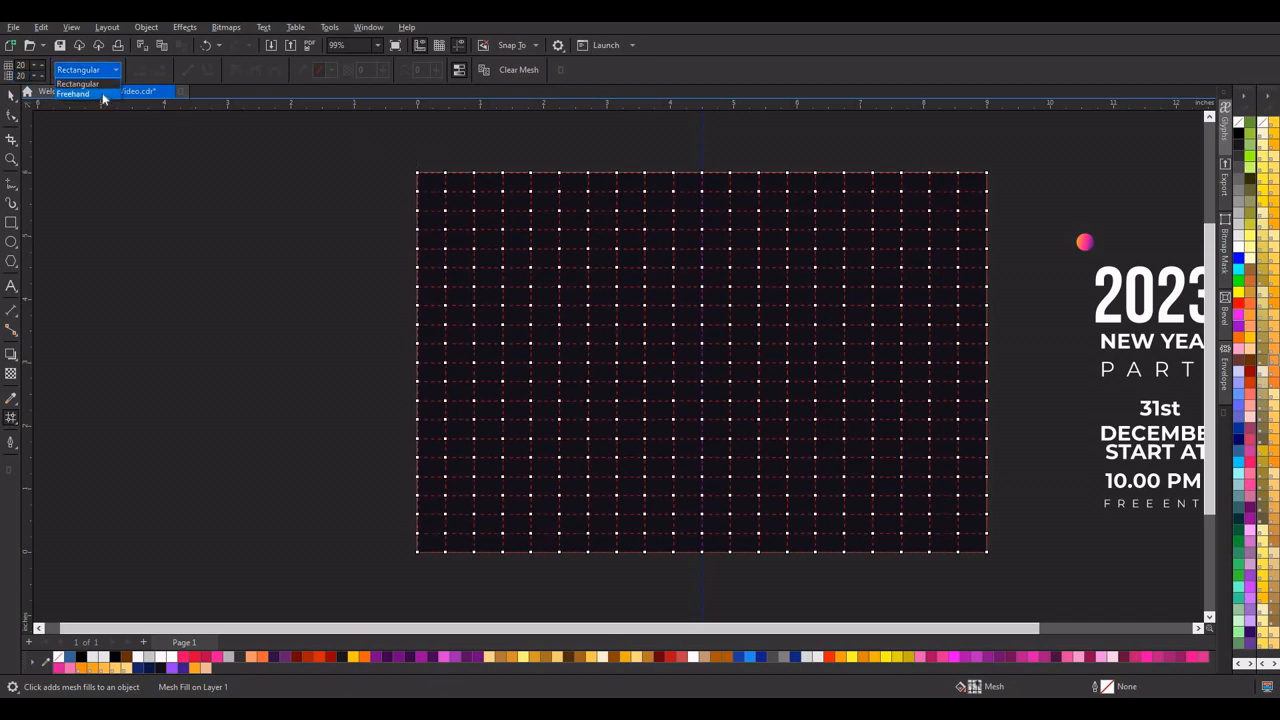
Step: Using Freehand node selection, colour the mesh nodes in the rectangle's upper-left corner bright purple
{"action": "left_click", "coordinate": [102, 95]}
{"action": "mouse_move", "coordinate": [512, 147]}
{"action": "left_mouse_down"}
{"action": "mouse_move", "coordinate": [388, 168]}
{"action": "mouse_move", "coordinate": [372, 221]}
{"action": "mouse_move", "coordinate": [389, 272]}
{"action": "mouse_move", "coordinate": [446, 323]}
{"action": "mouse_move", "coordinate": [519, 333]}
{"action": "mouse_move", "coordinate": [571, 307]}
{"action": "mouse_move", "coordinate": [595, 252]}
{"action": "mouse_move", "coordinate": [595, 189]}
{"action": "mouse_move", "coordinate": [563, 154]}
{"action": "mouse_move", "coordinate": [528, 149]}
{"action": "left_mouse_up"}
{"action": "left_click", "coordinate": [172, 668]}
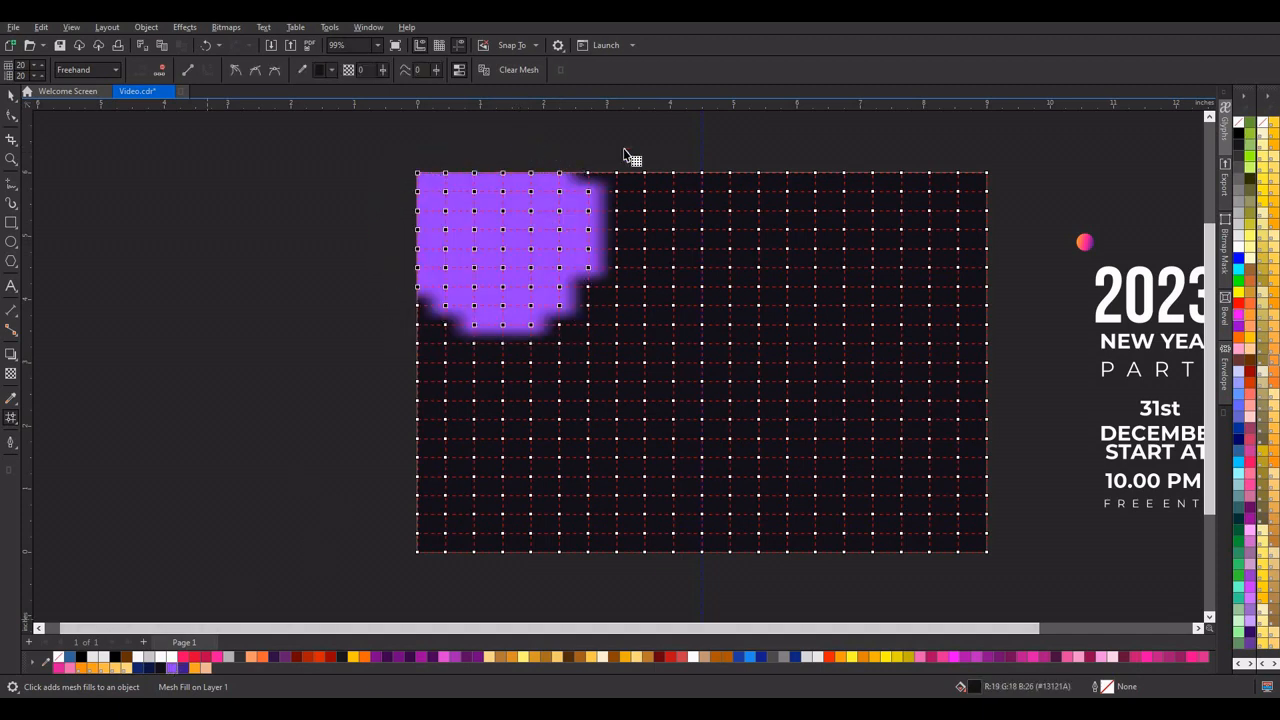
Step: Colour the mesh nodes along the right and lower edges of the upper-left purple patch dark purple #3E1C8C
{"action": "mouse_move", "coordinate": [624, 147]}
{"action": "left_mouse_down"}
{"action": "mouse_move", "coordinate": [565, 181]}
{"action": "mouse_move", "coordinate": [533, 273]}
{"action": "mouse_move", "coordinate": [548, 321]}
{"action": "mouse_move", "coordinate": [604, 344]}
{"action": "mouse_move", "coordinate": [658, 320]}
{"action": "mouse_move", "coordinate": [664, 223]}
{"action": "mouse_move", "coordinate": [651, 172]}
{"action": "mouse_move", "coordinate": [624, 141]}
{"action": "mouse_move", "coordinate": [600, 240]}
{"action": "left_mouse_up"}
{"action": "left_click", "coordinate": [186, 669]}
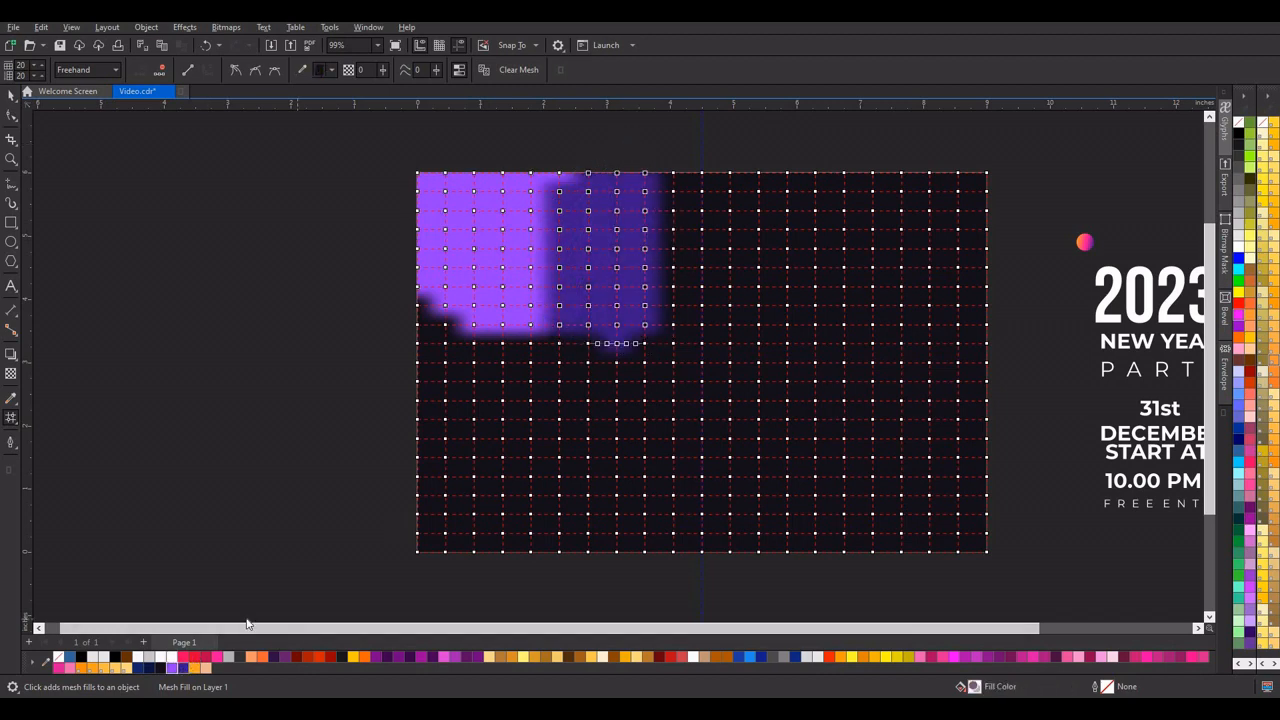
{"action": "mouse_move", "coordinate": [505, 383]}
{"action": "left_mouse_down"}
{"action": "mouse_move", "coordinate": [638, 315]}
{"action": "mouse_move", "coordinate": [555, 275]}
{"action": "mouse_move", "coordinate": [432, 276]}
{"action": "mouse_move", "coordinate": [404, 306]}
{"action": "left_mouse_up"}
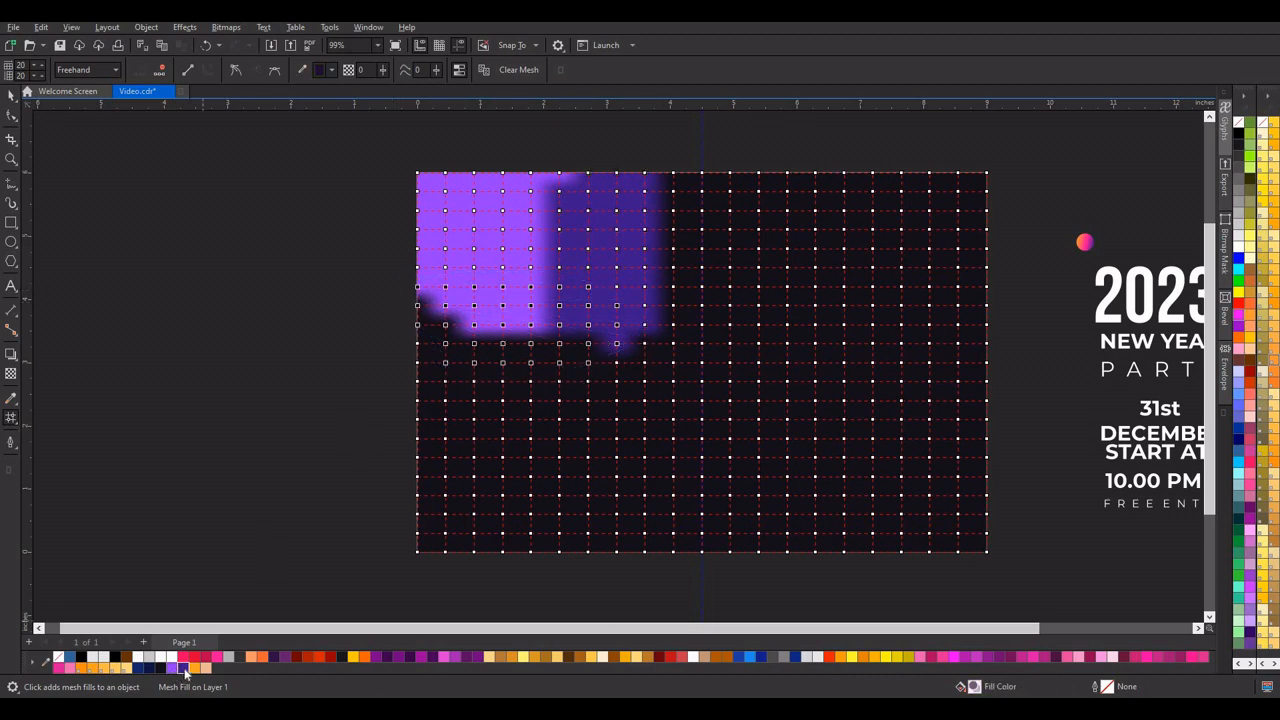
{"action": "left_click", "coordinate": [186, 669]}
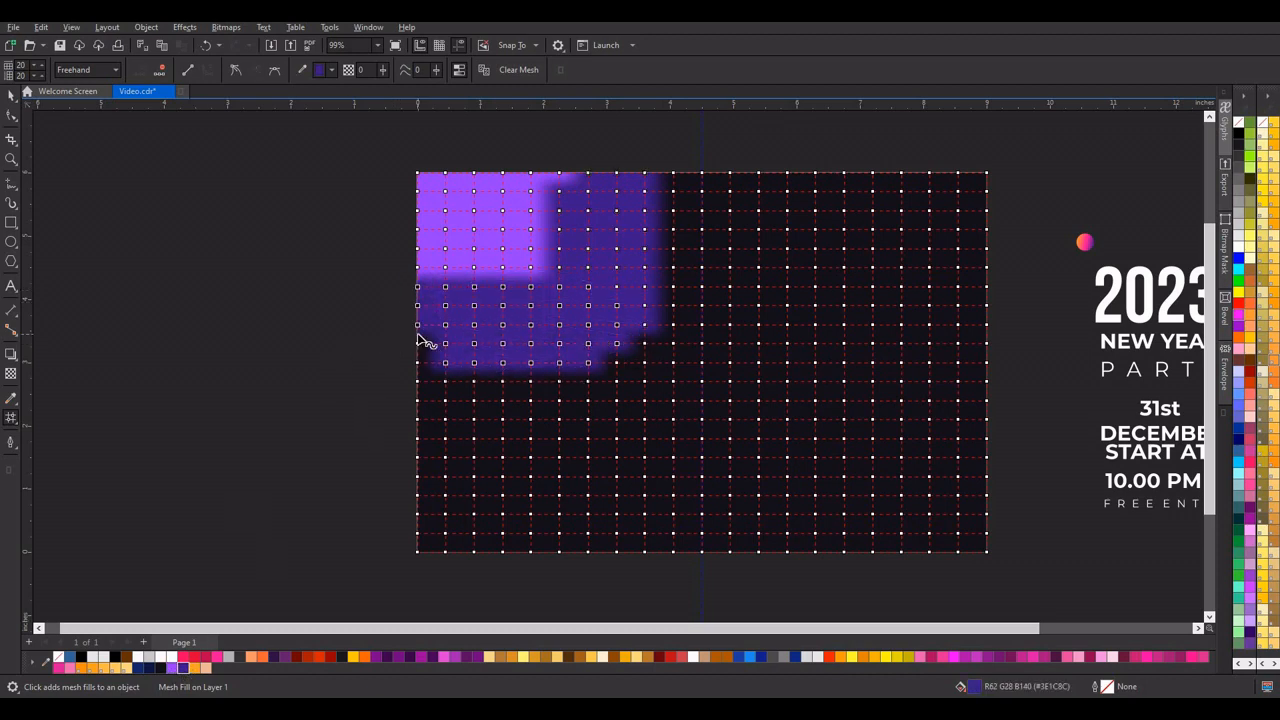
Step: Colour the mesh nodes in the rectangle's upper-right corner bright purple, with dark purple #3E1C8C along the patch's left and lower edges
{"action": "mouse_move", "coordinate": [1006, 160]}
{"action": "left_mouse_down"}
{"action": "mouse_move", "coordinate": [971, 141]}
{"action": "mouse_move", "coordinate": [885, 166]}
{"action": "mouse_move", "coordinate": [858, 191]}
{"action": "mouse_move", "coordinate": [842, 252]}
{"action": "mouse_move", "coordinate": [857, 296]}
{"action": "mouse_move", "coordinate": [943, 339]}
{"action": "mouse_move", "coordinate": [996, 325]}
{"action": "mouse_move", "coordinate": [1019, 266]}
{"action": "mouse_move", "coordinate": [1008, 168]}
{"action": "left_mouse_up"}
{"action": "left_click", "coordinate": [172, 668]}
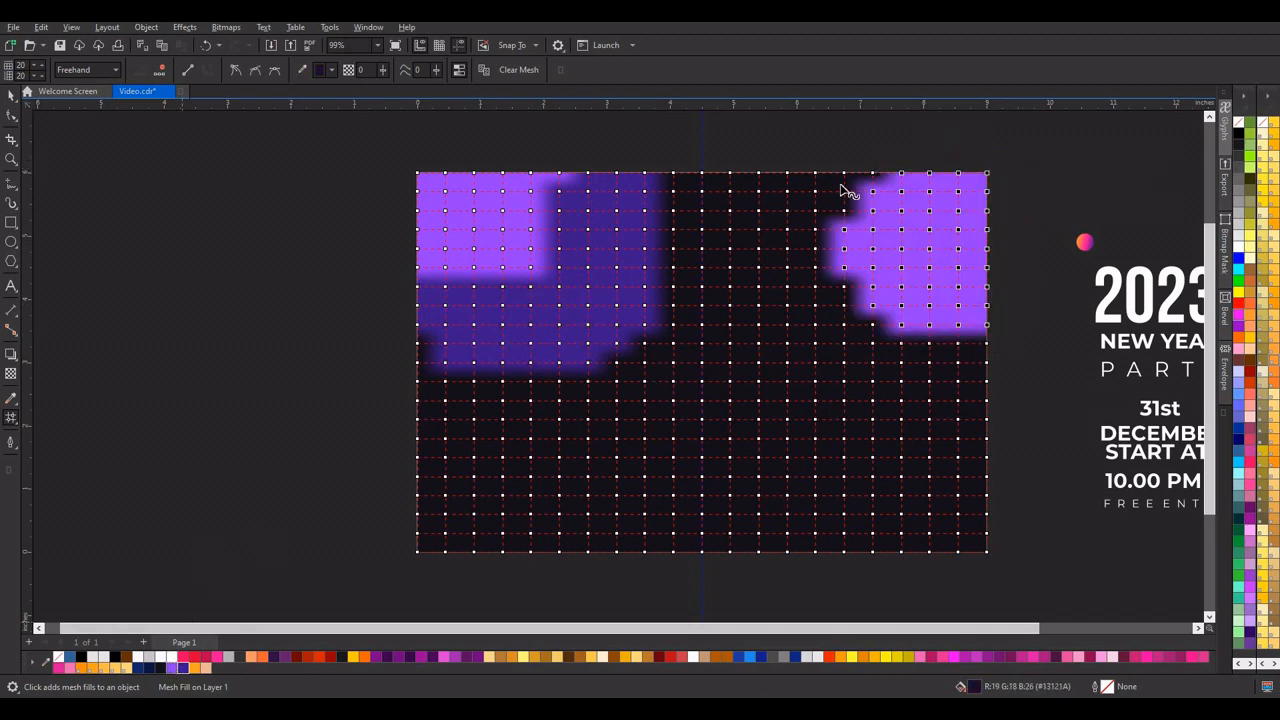
{"action": "mouse_move", "coordinate": [820, 148]}
{"action": "left_mouse_down"}
{"action": "mouse_move", "coordinate": [795, 290]}
{"action": "mouse_move", "coordinate": [850, 334]}
{"action": "mouse_move", "coordinate": [887, 312]}
{"action": "mouse_move", "coordinate": [893, 203]}
{"action": "mouse_move", "coordinate": [873, 155]}
{"action": "mouse_move", "coordinate": [822, 147]}
{"action": "left_mouse_up"}
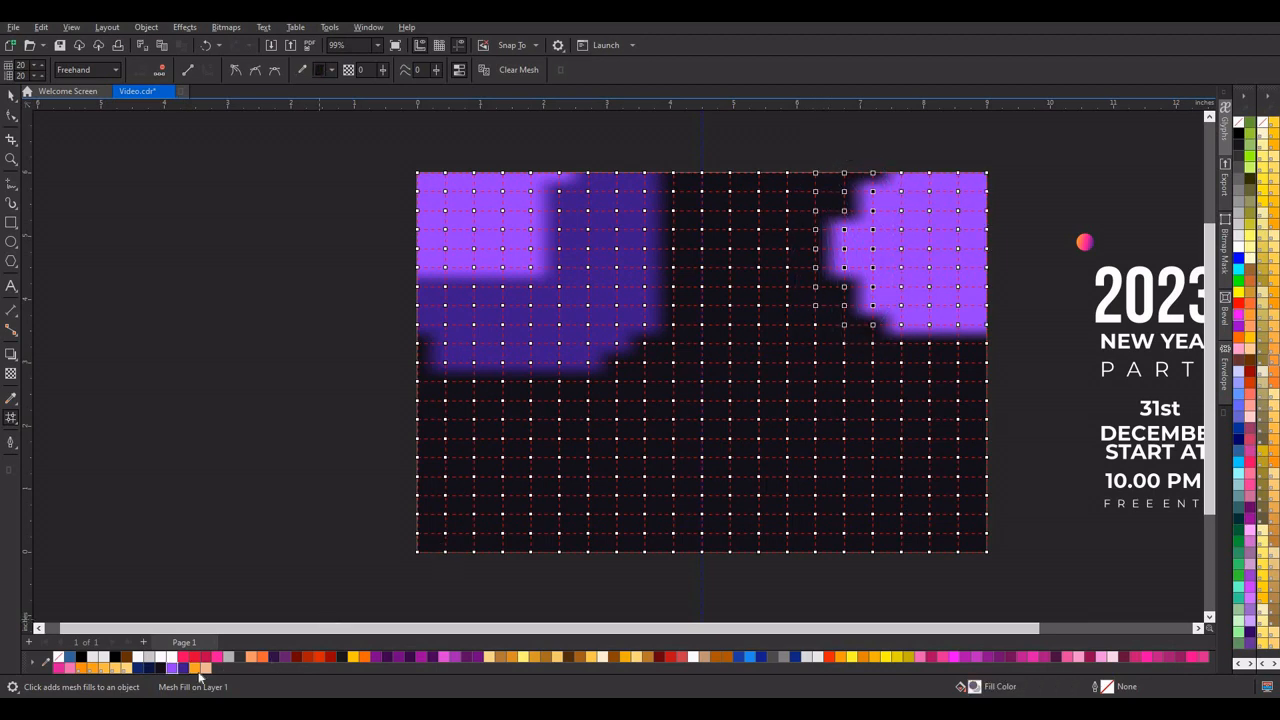
{"action": "left_click", "coordinate": [183, 668]}
{"action": "mouse_move", "coordinate": [1012, 310]}
{"action": "left_mouse_down"}
{"action": "mouse_move", "coordinate": [929, 300]}
{"action": "mouse_move", "coordinate": [785, 352]}
{"action": "mouse_move", "coordinate": [971, 409]}
{"action": "mouse_move", "coordinate": [1012, 310]}
{"action": "left_mouse_up"}
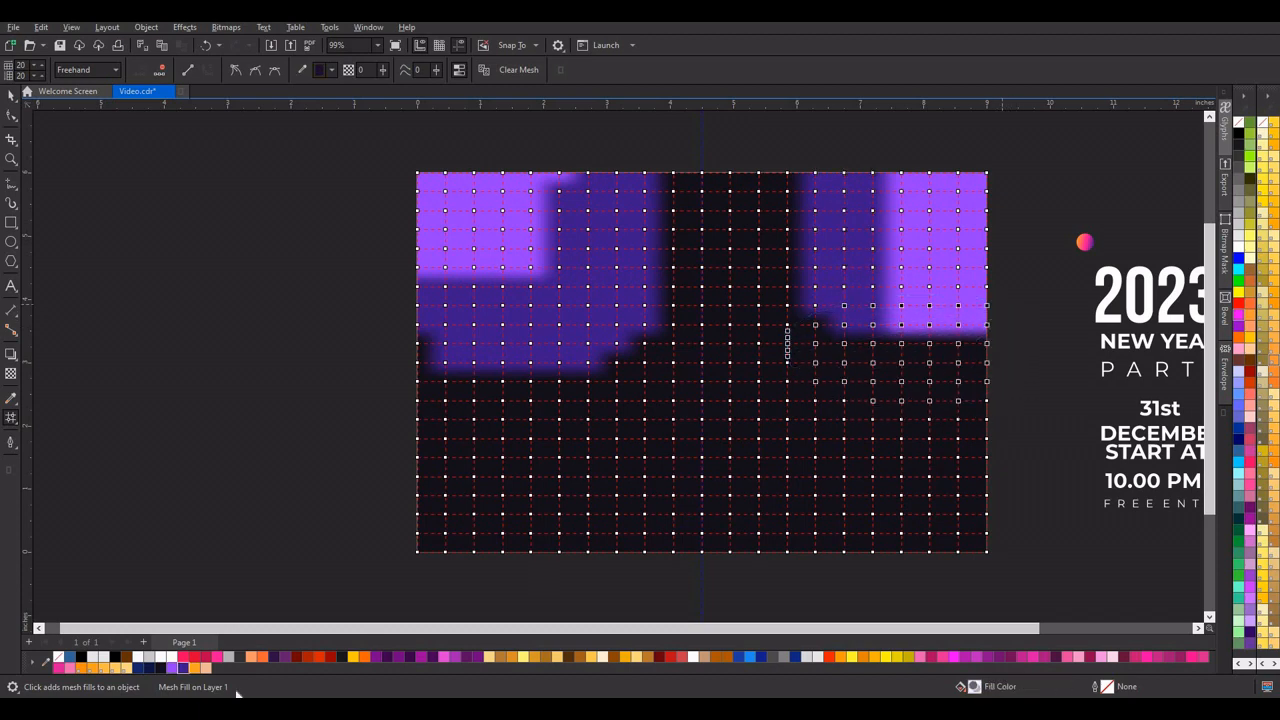
Step: Colour small groups of mesh nodes dark purple #3E1C8C at the rectangle's lower edge, left of centre and in the lower-right corner
{"action": "mouse_move", "coordinate": [472, 570]}
{"action": "left_mouse_down"}
{"action": "mouse_move", "coordinate": [631, 531]}
{"action": "mouse_move", "coordinate": [717, 570]}
{"action": "mouse_move", "coordinate": [552, 600]}
{"action": "left_mouse_up"}
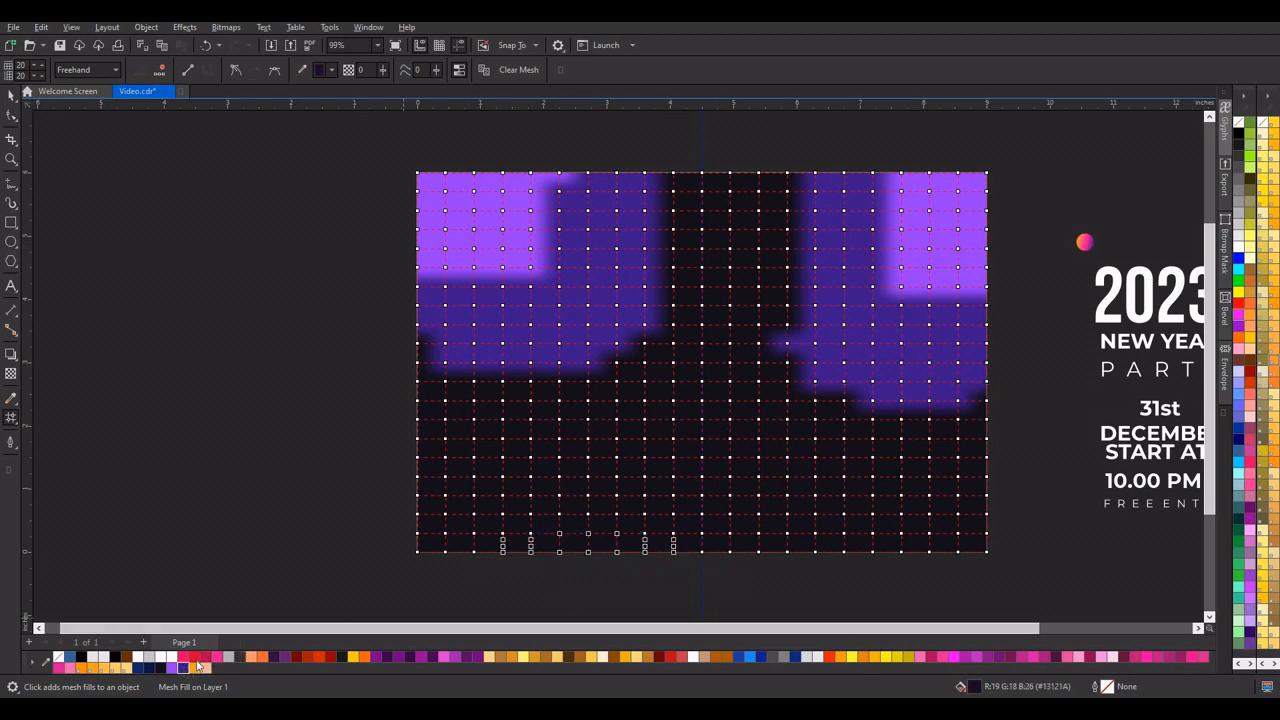
{"action": "left_click", "coordinate": [198, 666]}
{"action": "mouse_move", "coordinate": [871, 569]}
{"action": "left_mouse_down"}
{"action": "mouse_move", "coordinate": [1034, 514]}
{"action": "mouse_move", "coordinate": [1023, 591]}
{"action": "mouse_move", "coordinate": [870, 568]}
{"action": "left_mouse_up"}
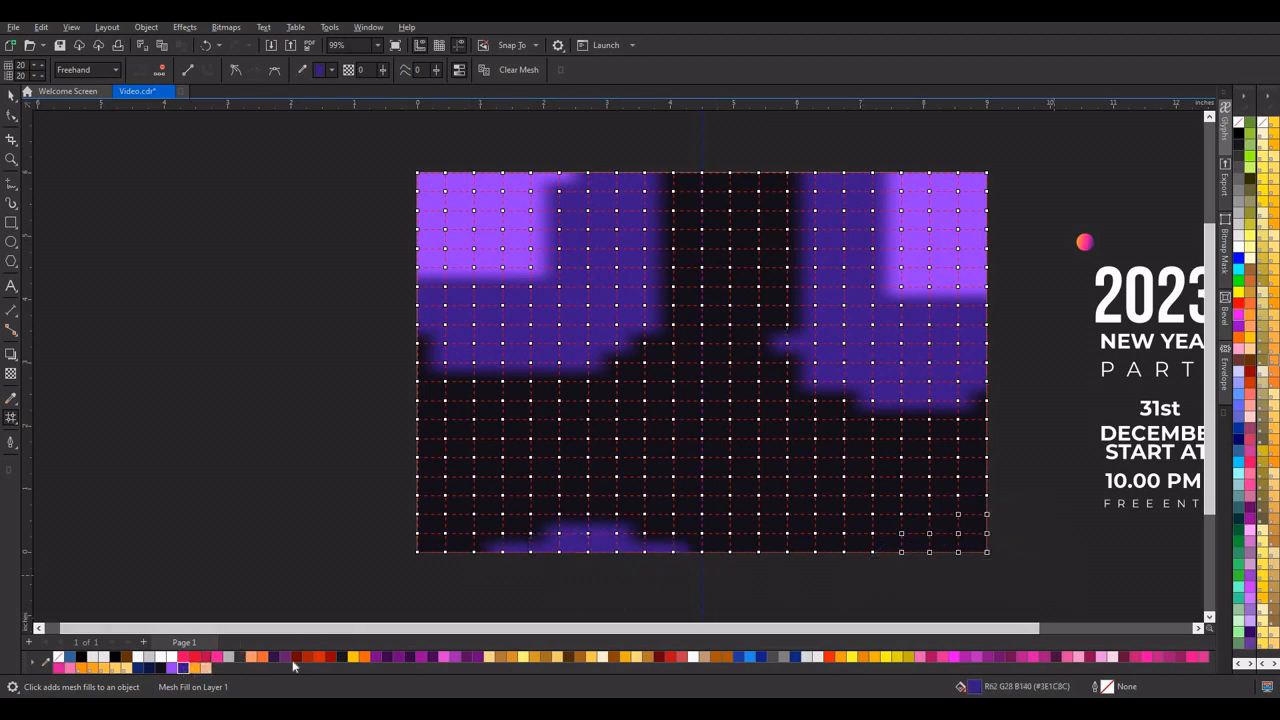
{"action": "left_click", "coordinate": [194, 671]}
{"action": "left_click", "coordinate": [183, 669]}
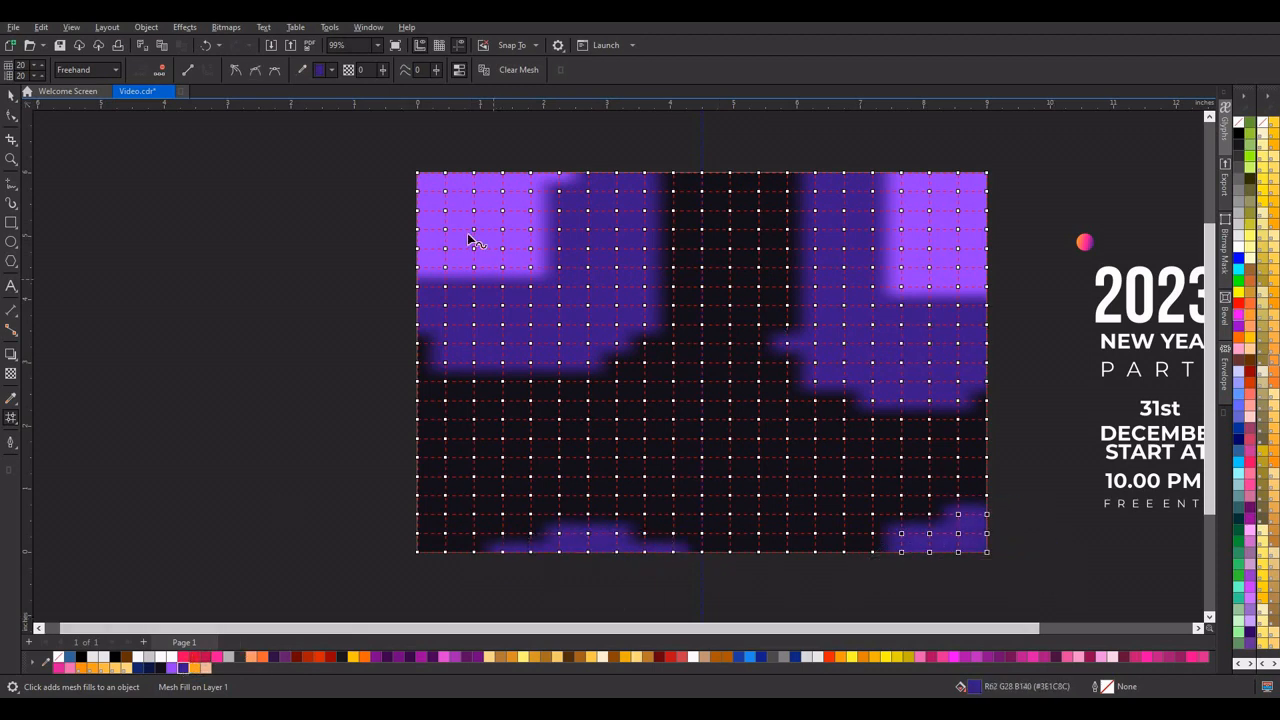
{"action": "mouse_move", "coordinate": [592, 327]}
{"action": "left_mouse_down"}
{"action": "mouse_move", "coordinate": [617, 357]}
{"action": "mouse_move", "coordinate": [560, 254]}
{"action": "left_mouse_up"}
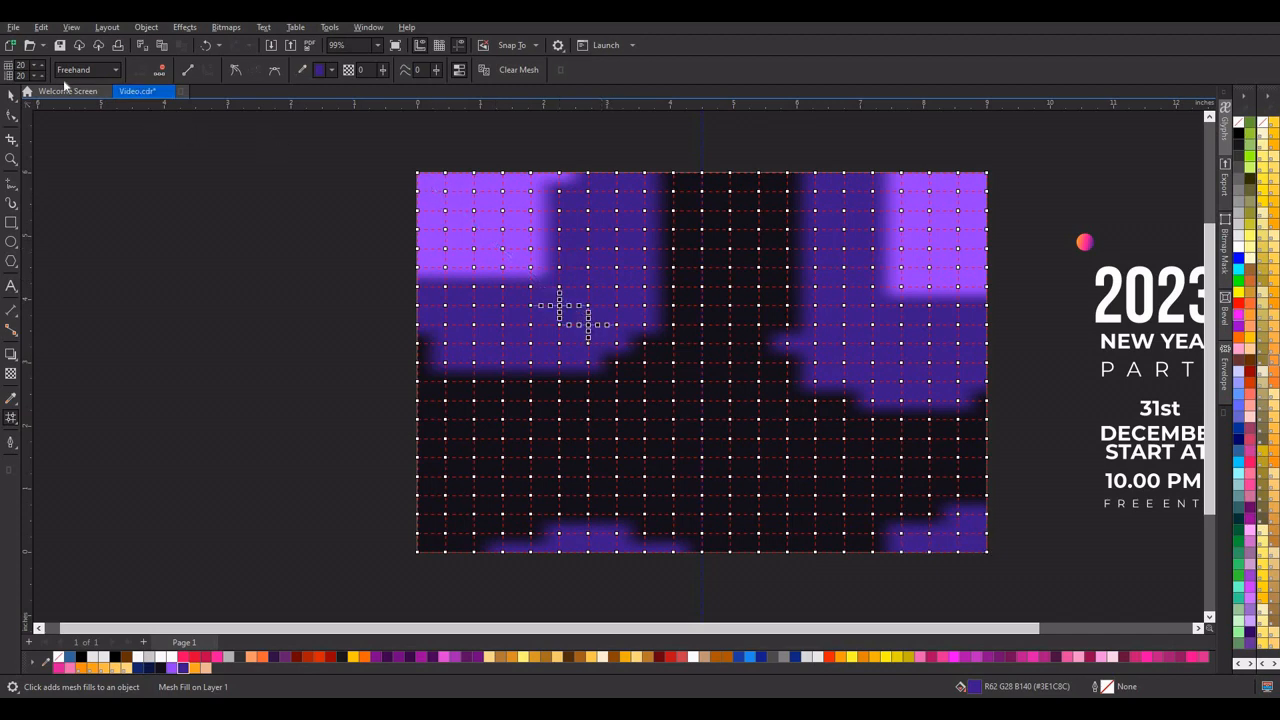
{"action": "left_click", "coordinate": [10, 95]}
{"action": "left_click", "coordinate": [497, 248]}
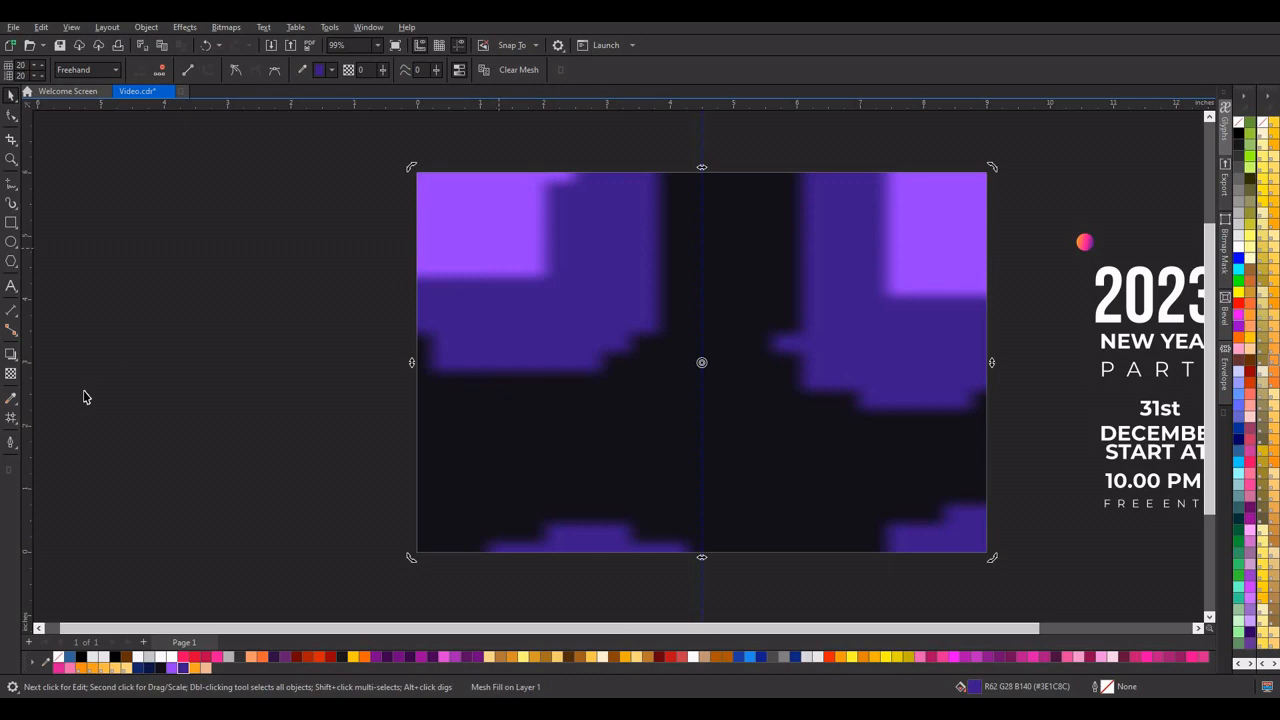
{"action": "left_click", "coordinate": [10, 419]}
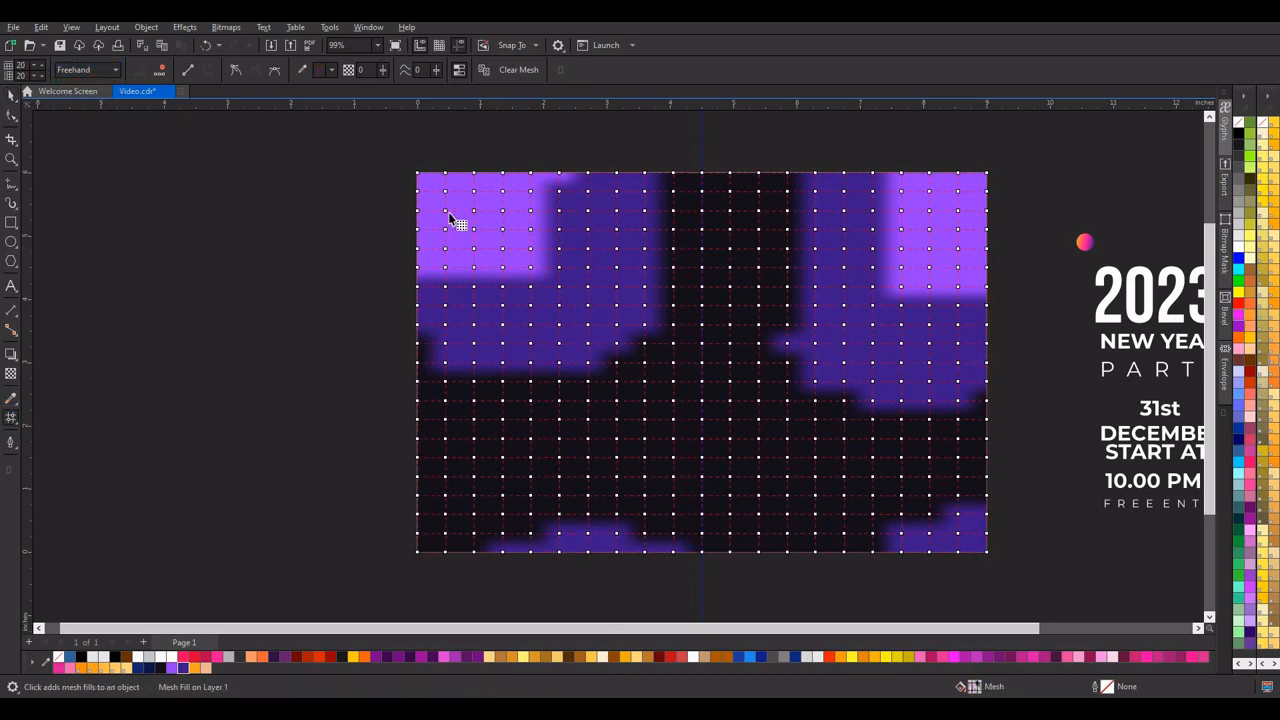
{"action": "left_click_drag", "start_coordinate": [444, 190], "coordinate": [638, 380]}
Step: Switch node selection to Rectangular and delete the interior mesh nodes across the upper-left purple patch to soften the blend
{"action": "left_click", "coordinate": [113, 70]}
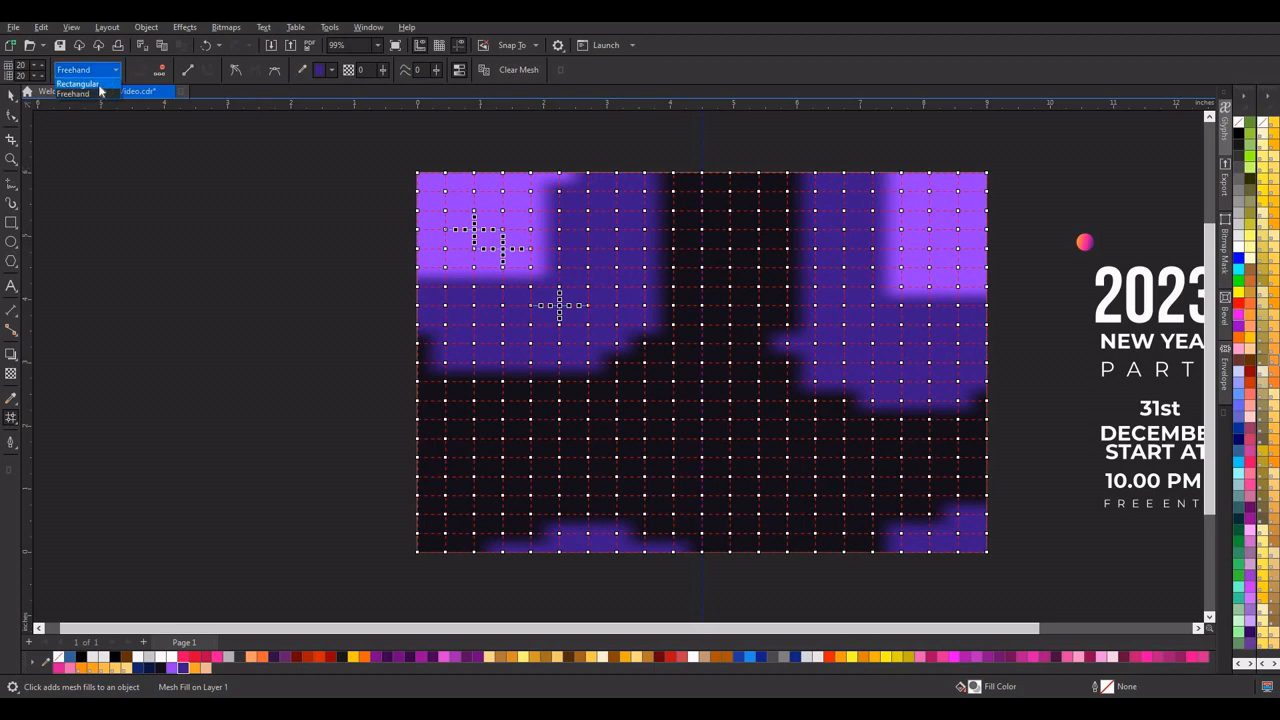
{"action": "left_click", "coordinate": [80, 85]}
{"action": "left_click_drag", "start_coordinate": [436, 186], "coordinate": [681, 381]}
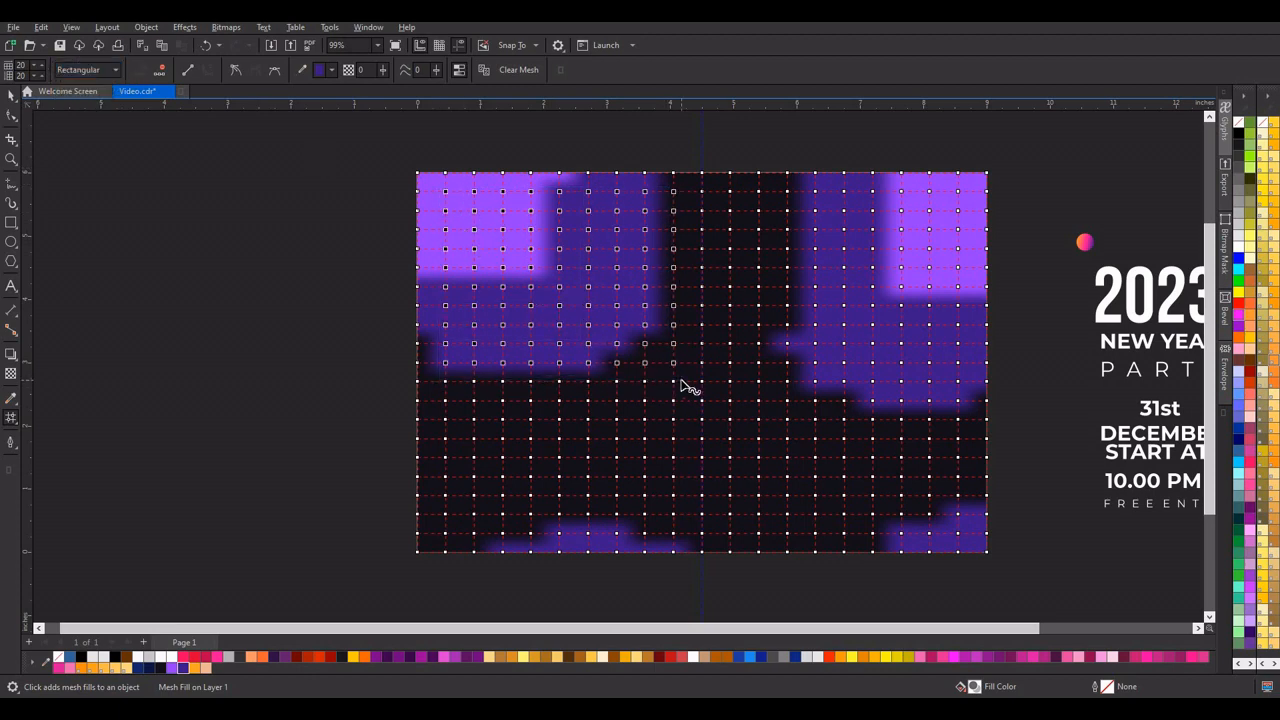
{"action": "key", "text": "Delete"}
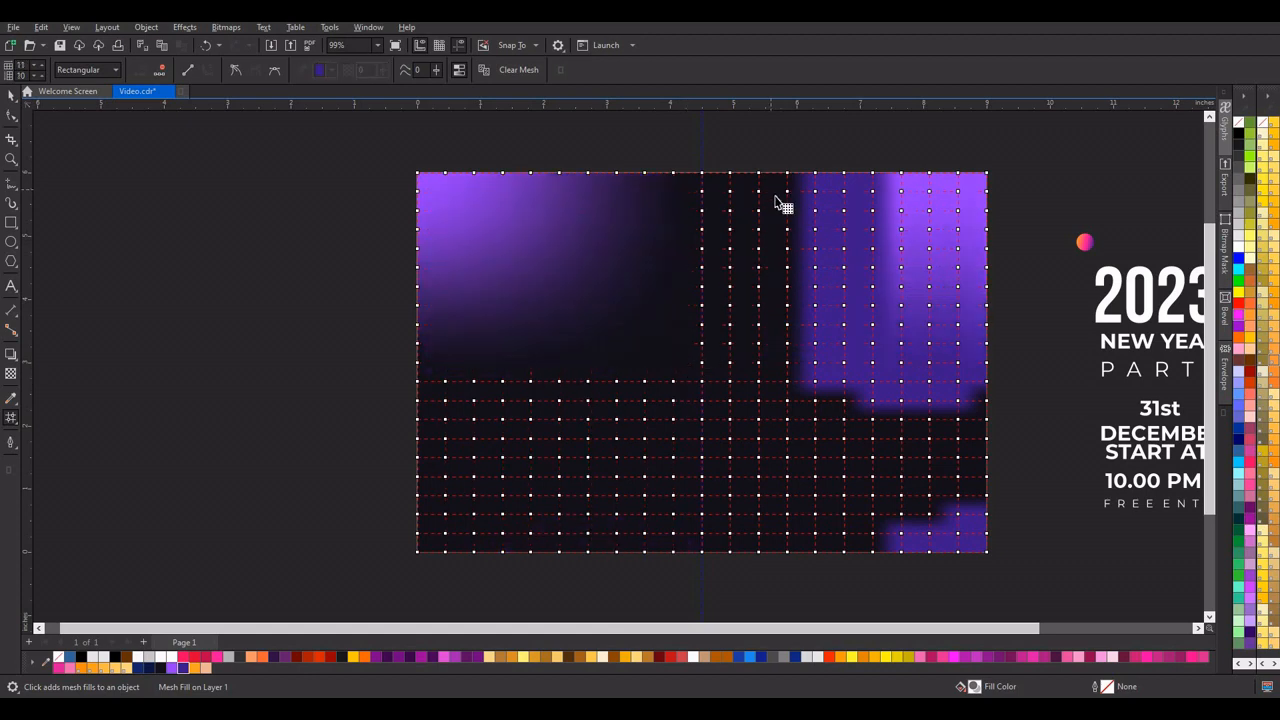
Step: Delete the interior mesh nodes across the upper-right purple patch to blend it smoothly into the dark background
{"action": "left_click_drag", "start_coordinate": [771, 189], "coordinate": [966, 416]}
{"action": "right_click", "coordinate": [873, 253]}
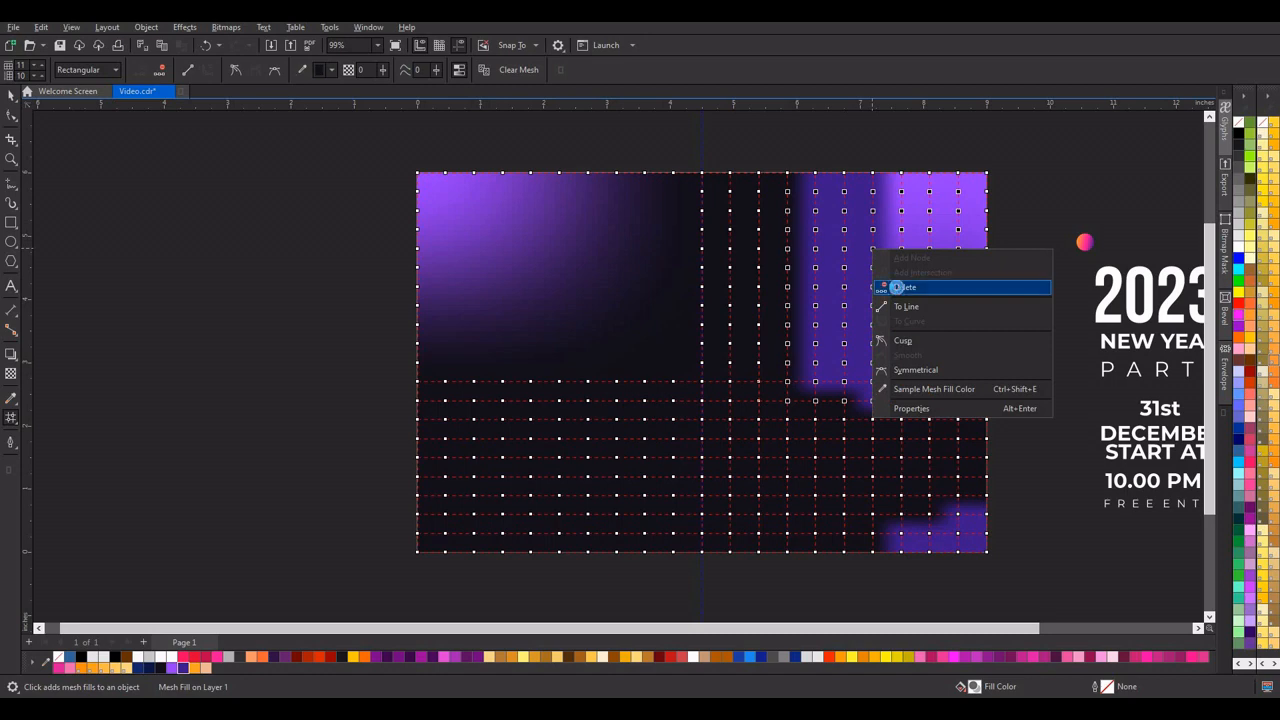
{"action": "left_click", "coordinate": [885, 288]}
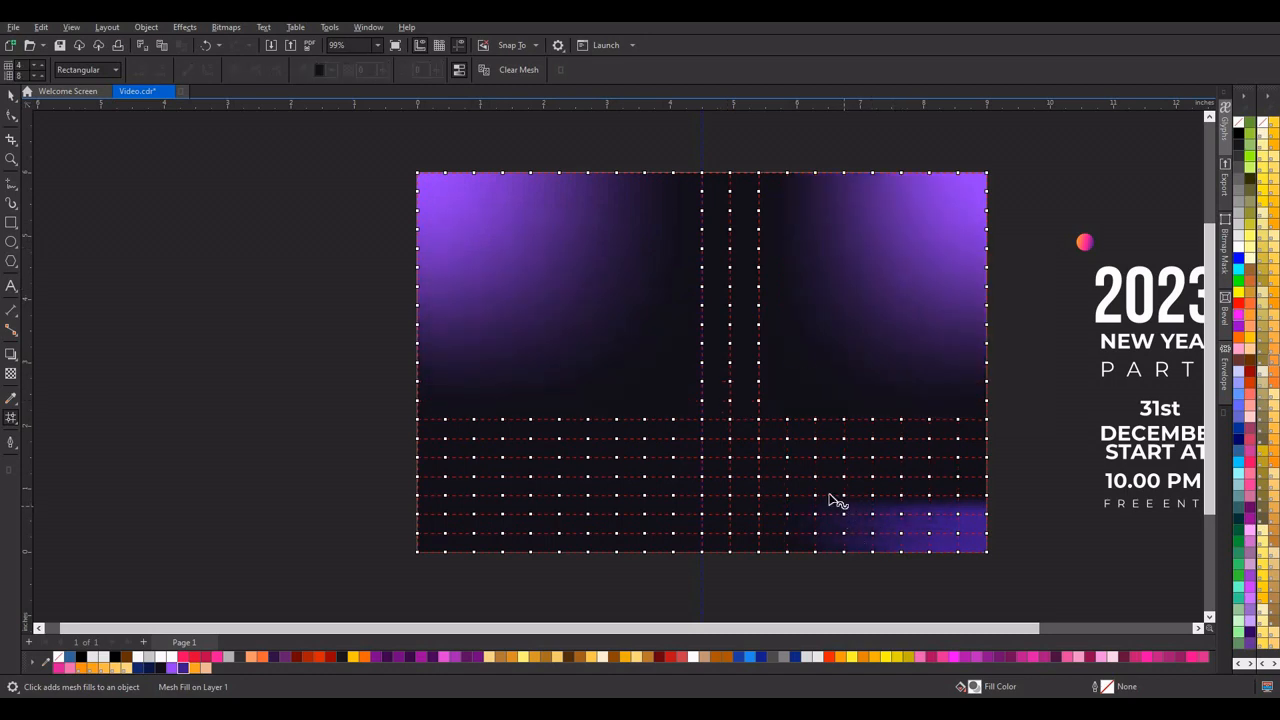
Step: Delete the mesh nodes in and just above the lower-right purple patch, row by row, to soften its glow
{"action": "left_click_drag", "start_coordinate": [808, 490], "coordinate": [966, 537]}
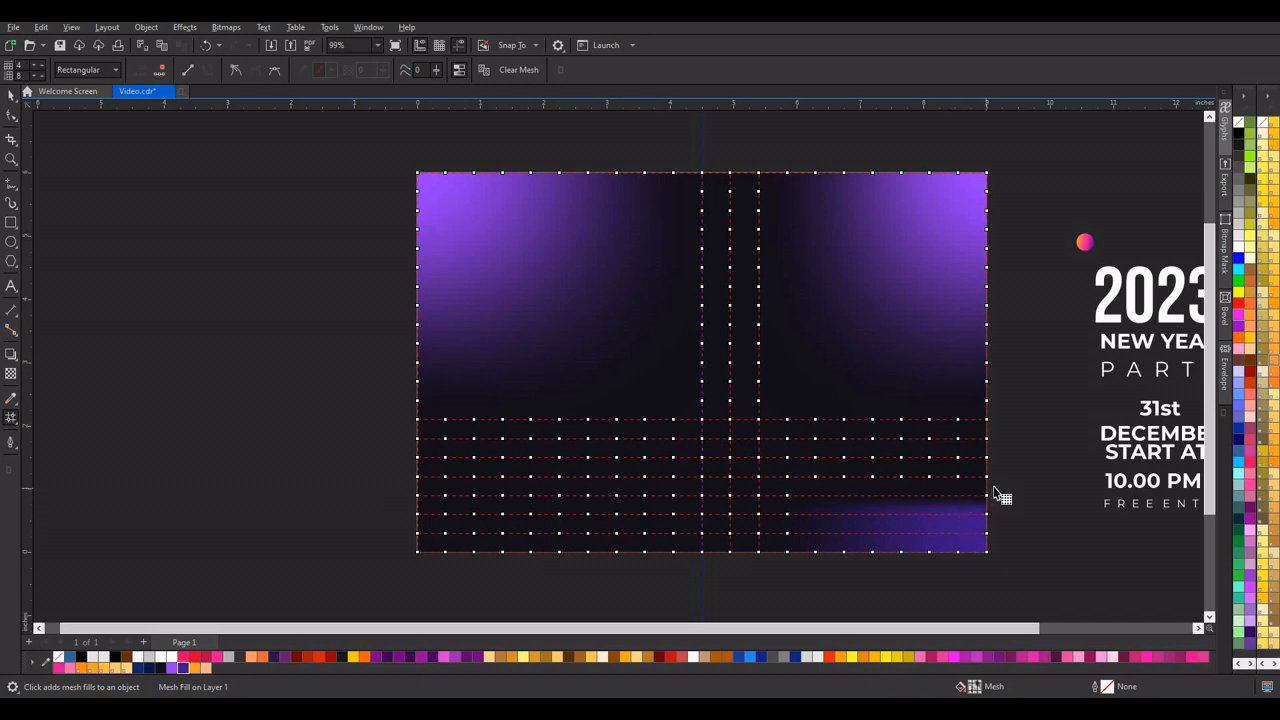
{"action": "left_click_drag", "start_coordinate": [995, 492], "coordinate": [806, 514]}
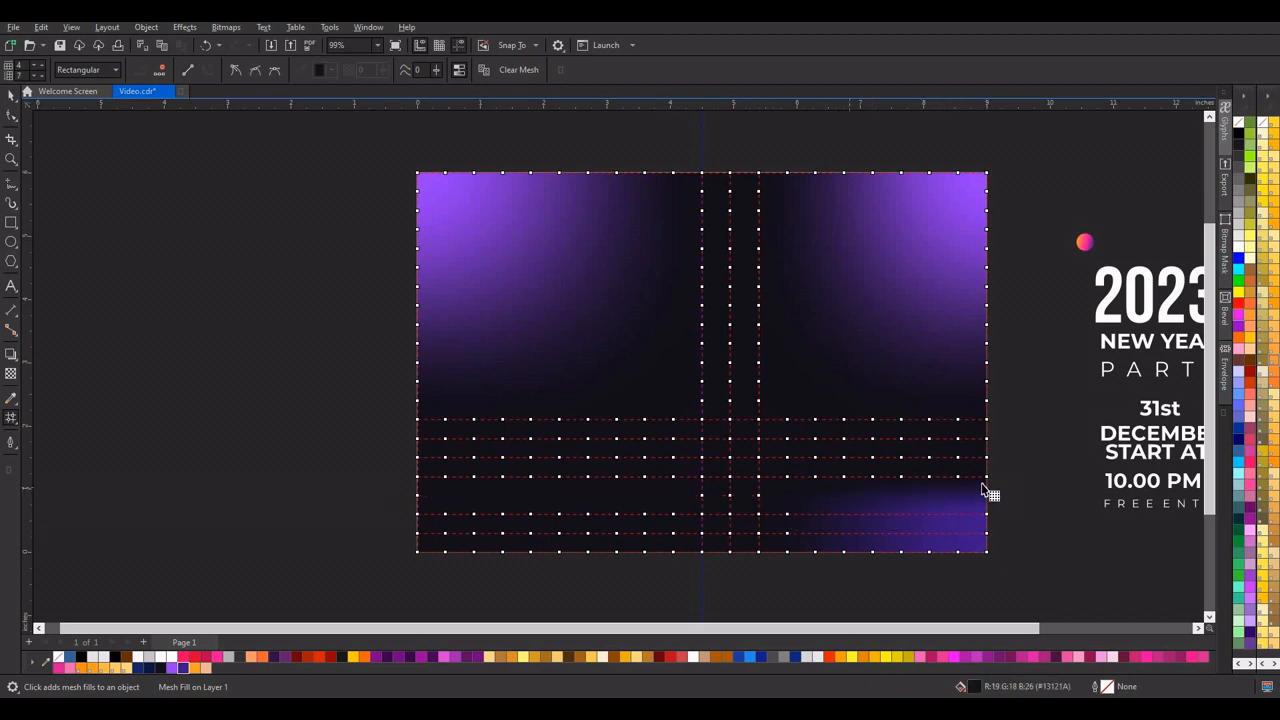
{"action": "left_click_drag", "start_coordinate": [1004, 469], "coordinate": [806, 506]}
{"action": "key", "text": "Delete"}
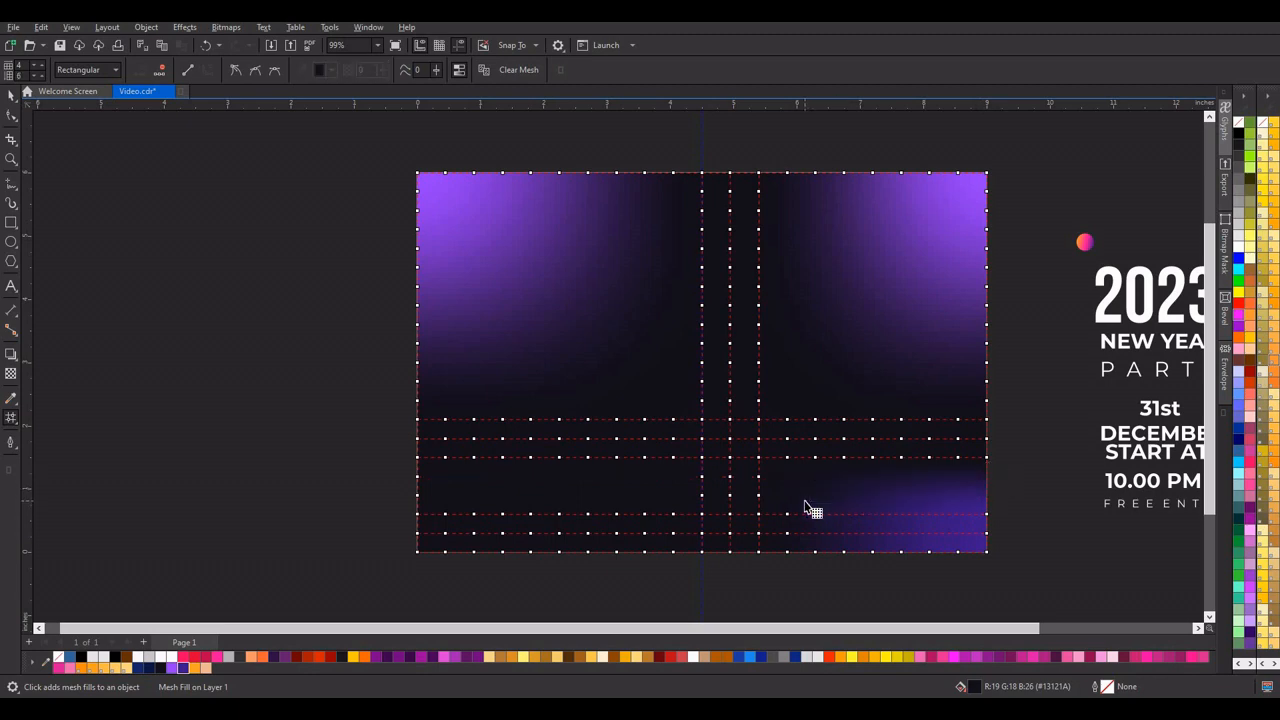
{"action": "left_click_drag", "start_coordinate": [1004, 459], "coordinate": [838, 484]}
{"action": "key", "text": "Delete"}
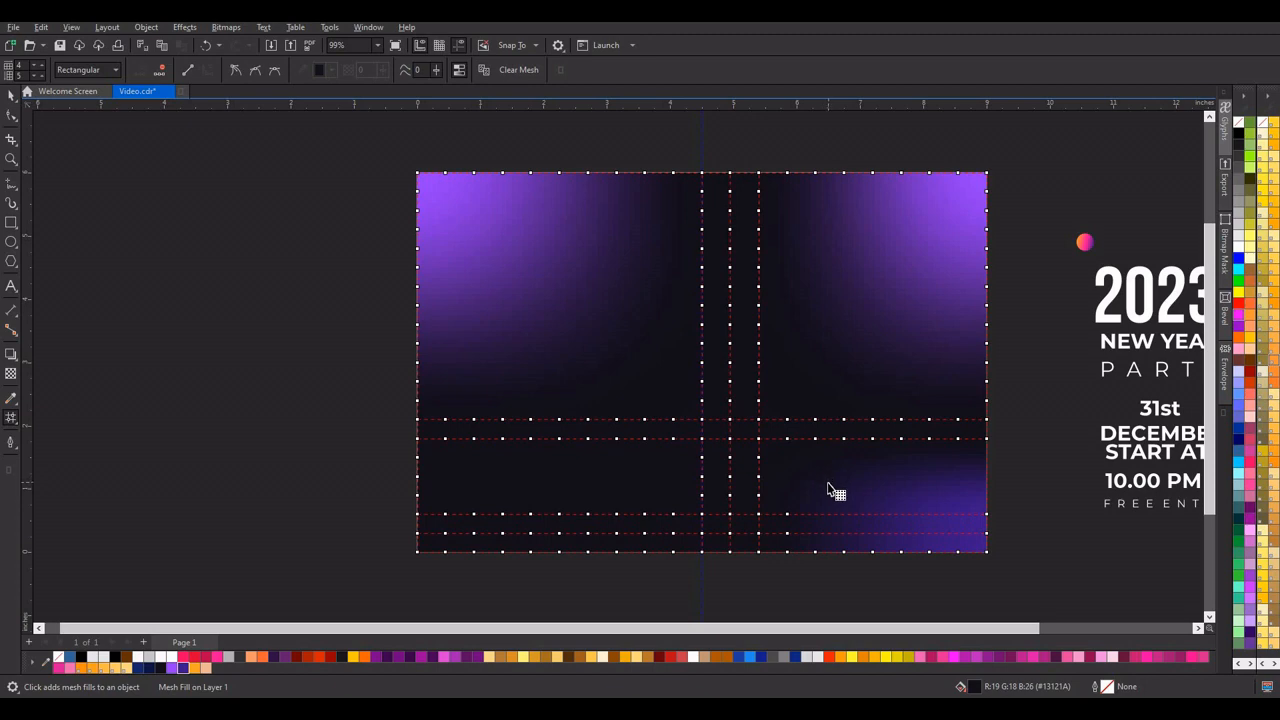
{"action": "left_click_drag", "start_coordinate": [489, 526], "coordinate": [648, 577]}
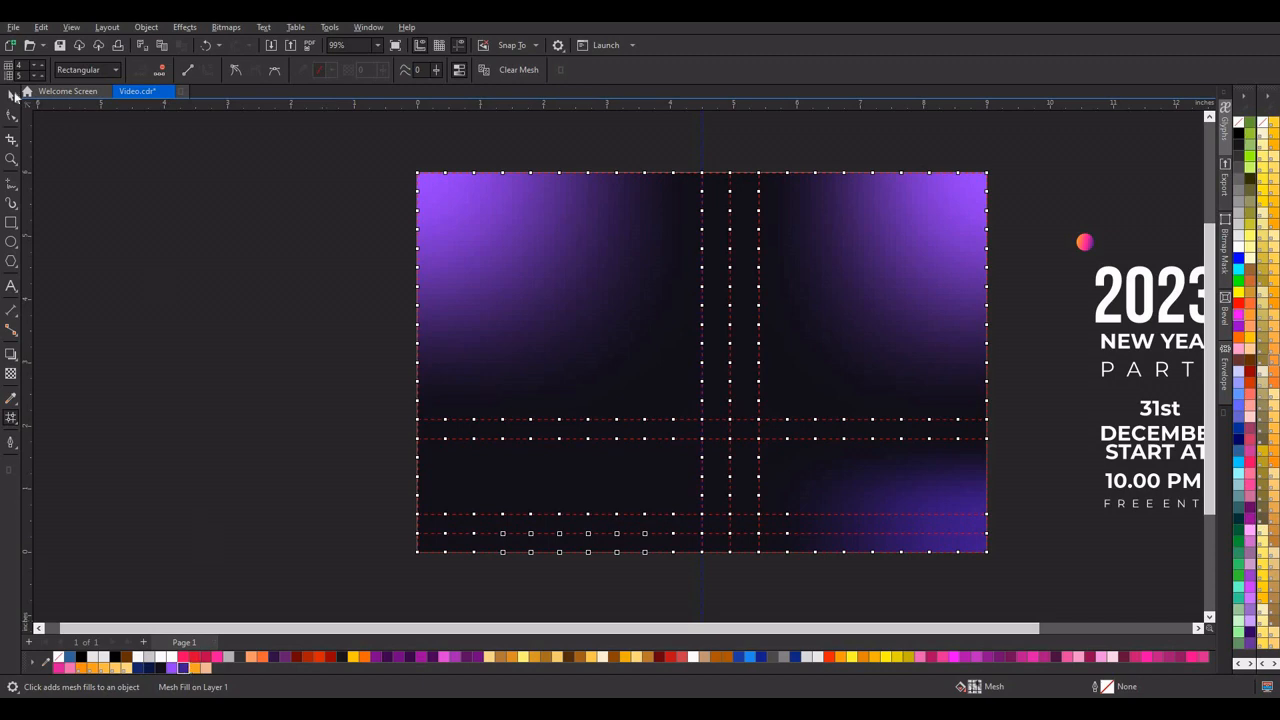
{"action": "left_click", "coordinate": [140, 232]}
{"action": "left_click", "coordinate": [548, 433]}
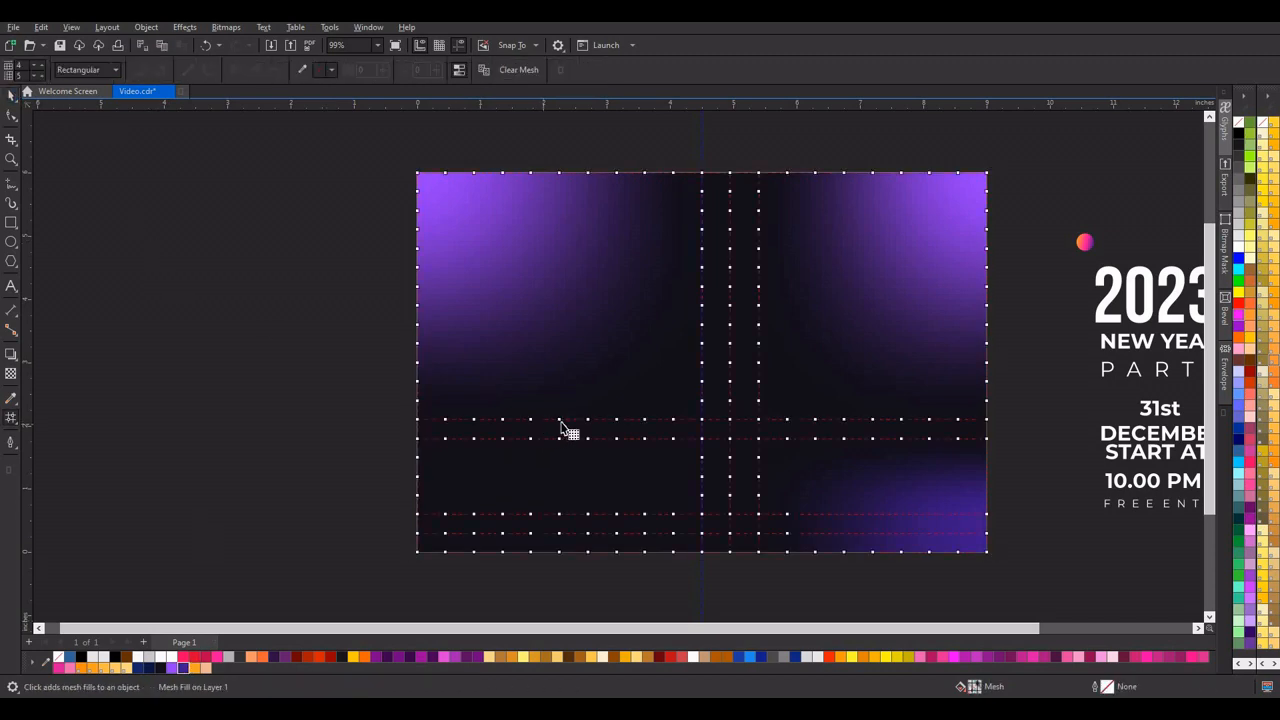
{"action": "left_click", "coordinate": [10, 96]}
{"action": "scroll", "coordinate": [613, 295], "scroll_direction": "down", "scroll_amount": 3}
{"action": "scroll", "coordinate": [708, 291], "scroll_direction": "up", "scroll_amount": 2}
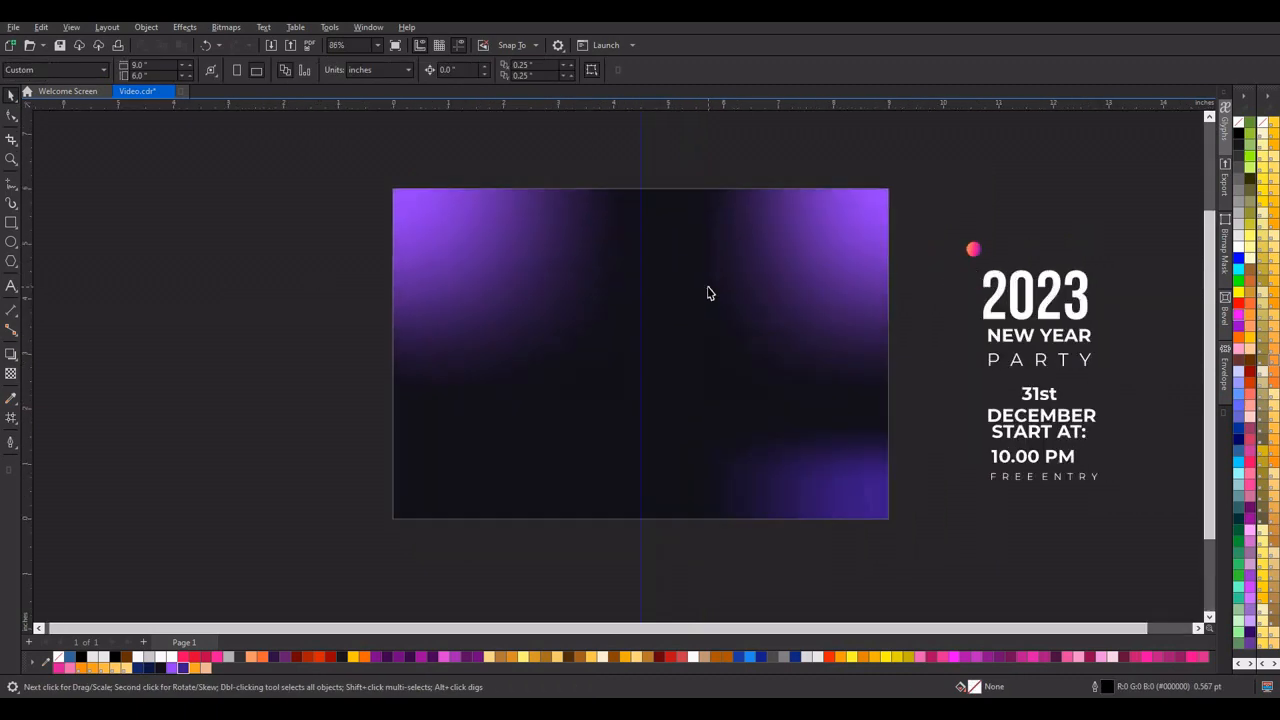
{"action": "key", "text": "m"}
{"action": "left_click", "coordinate": [774, 445]}
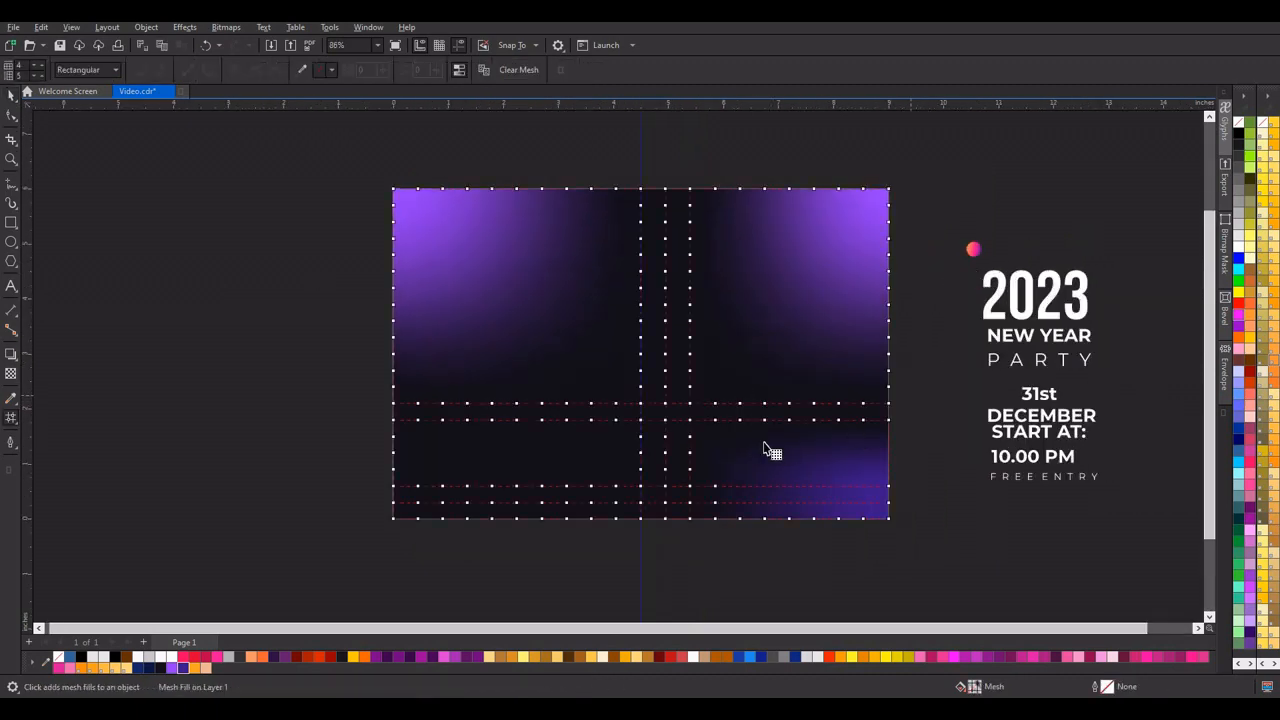
{"action": "key", "text": "space"}
{"action": "left_click_drag", "start_coordinate": [998, 298], "coordinate": [638, 291]}
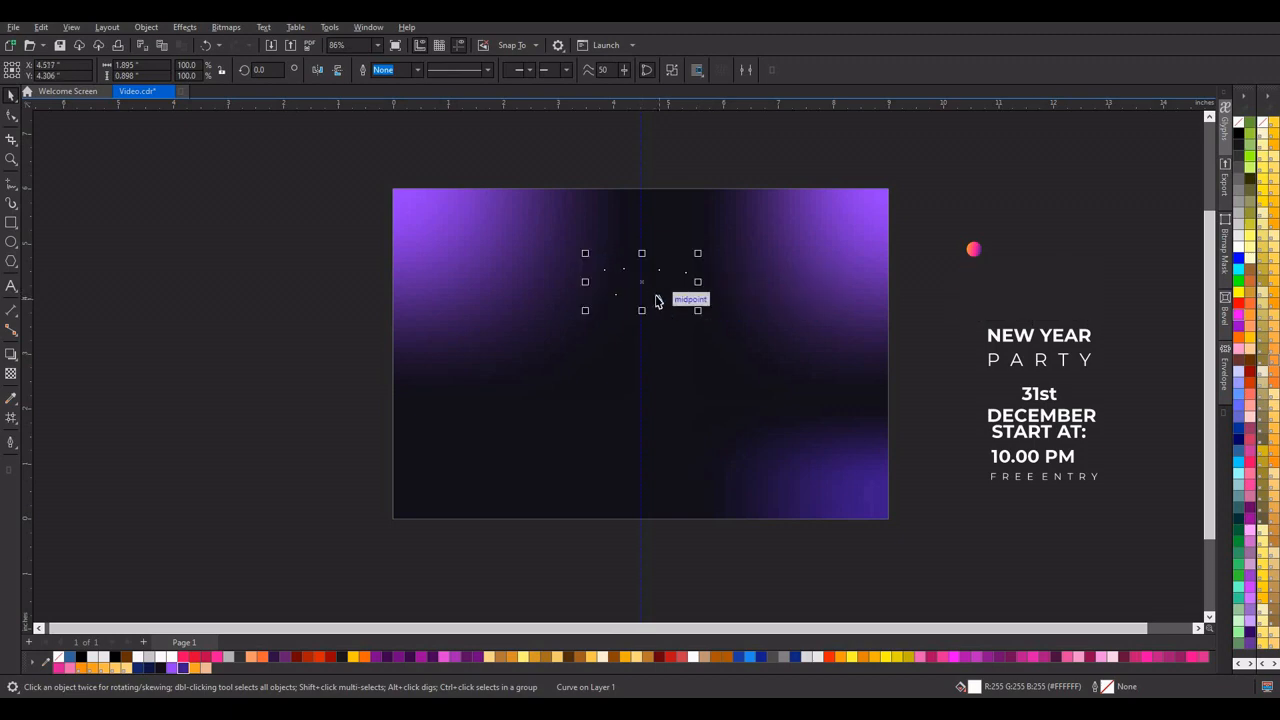
{"action": "key", "text": "ctrl+z"}
{"action": "left_click_drag", "start_coordinate": [1138, 215], "coordinate": [931, 518]}
{"action": "key", "text": "Escape"}
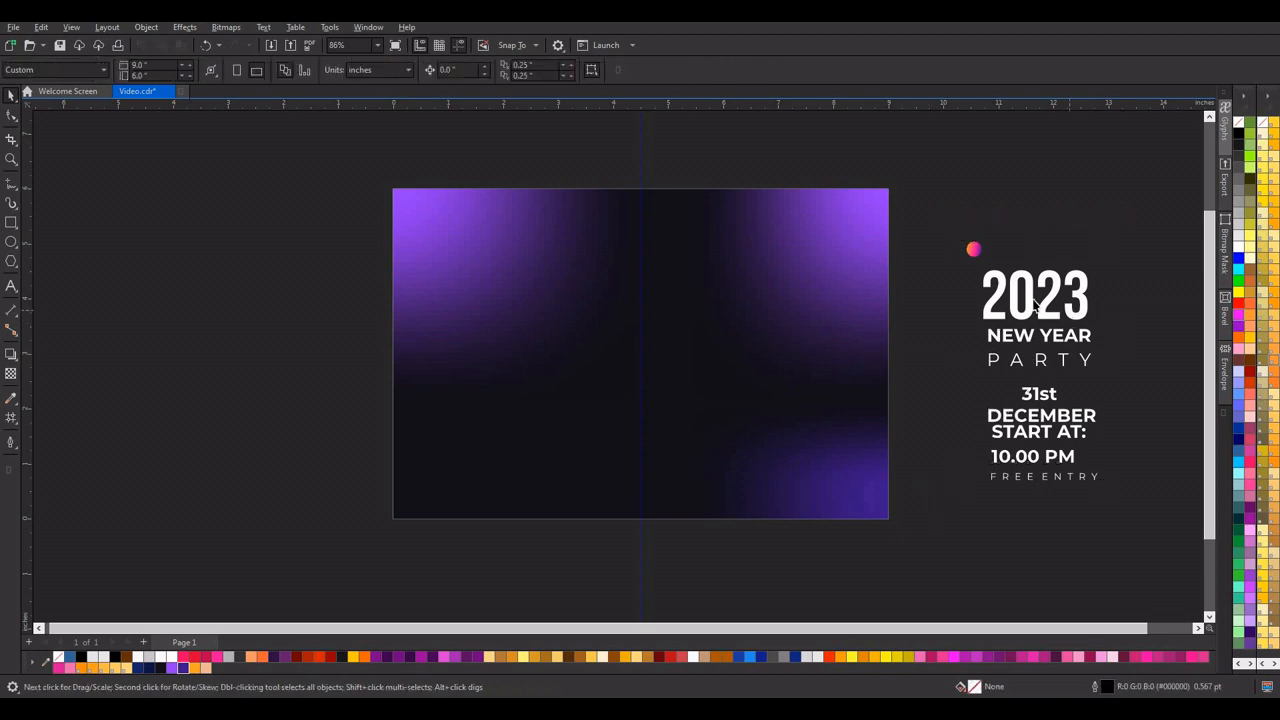
Step: Move the 2023 heading onto the upper middle of the page, centred on the vertical guideline
{"action": "left_click_drag", "start_coordinate": [1050, 300], "coordinate": [641, 297]}
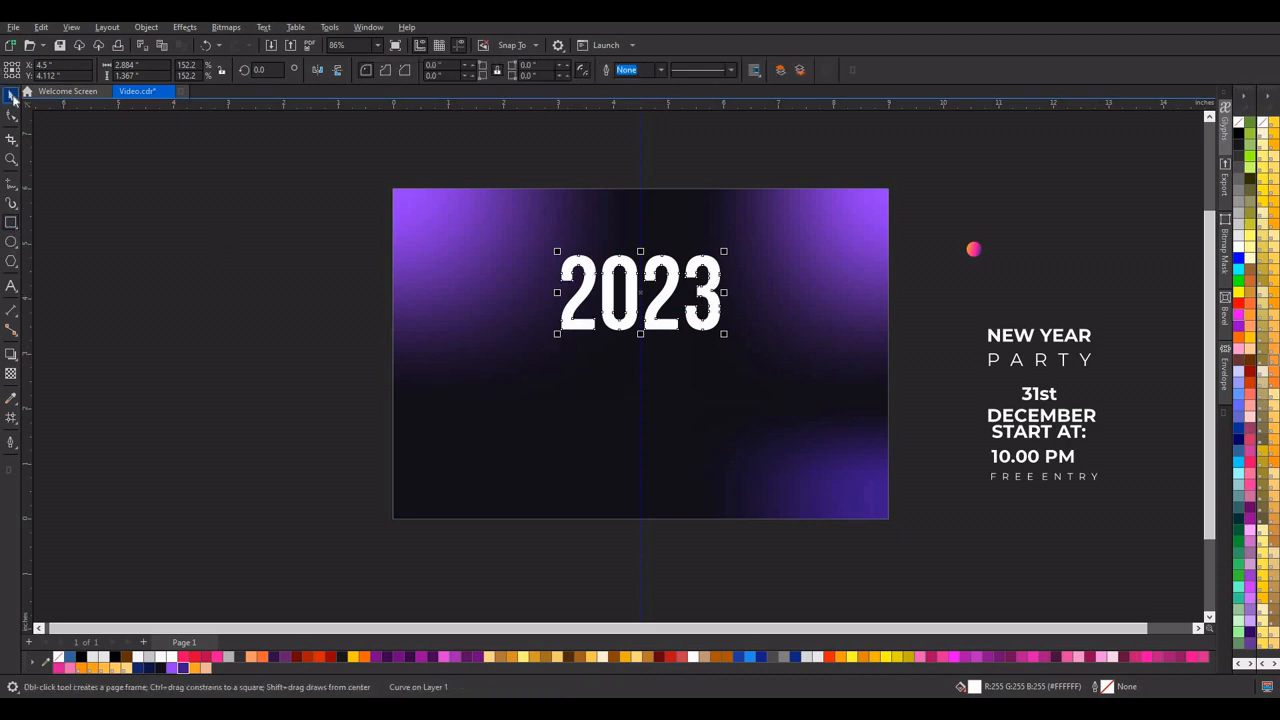
Step: Apply a rectangular envelope preset to the 2023 heading and pull its corner nodes outward so the outer digits flare taller
{"action": "left_click", "coordinate": [12, 95]}
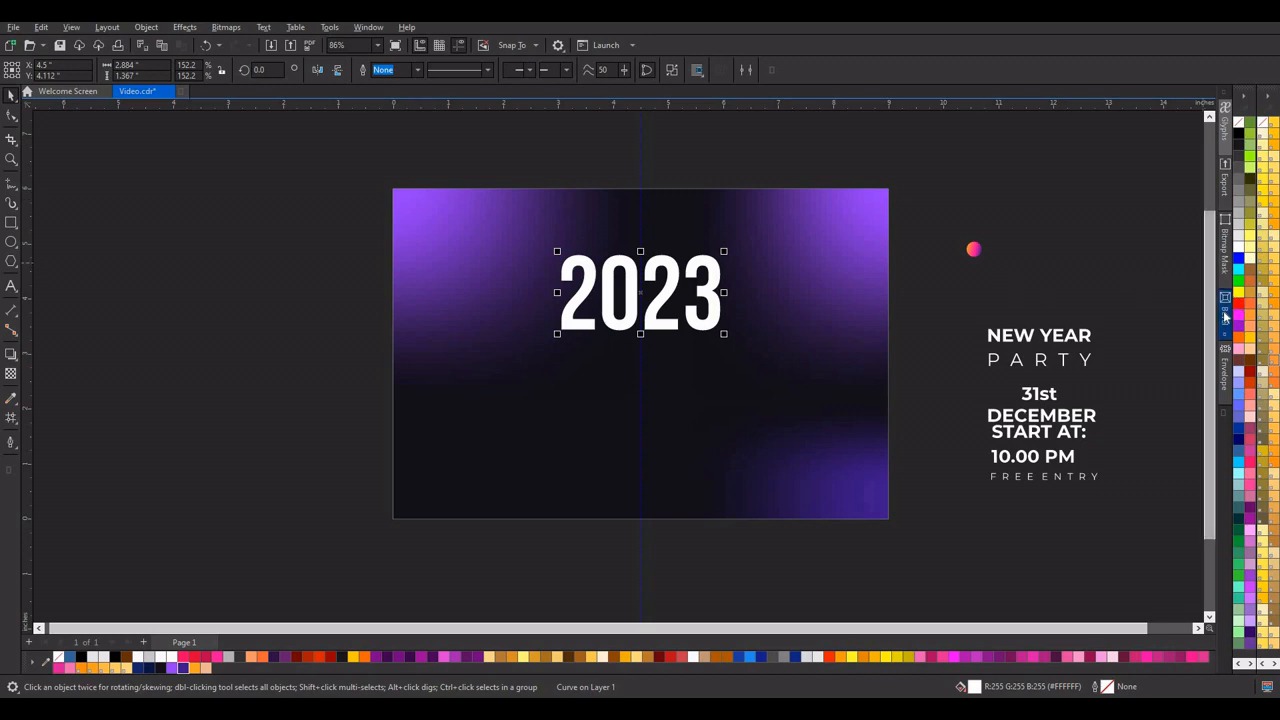
{"action": "left_click", "coordinate": [1226, 368]}
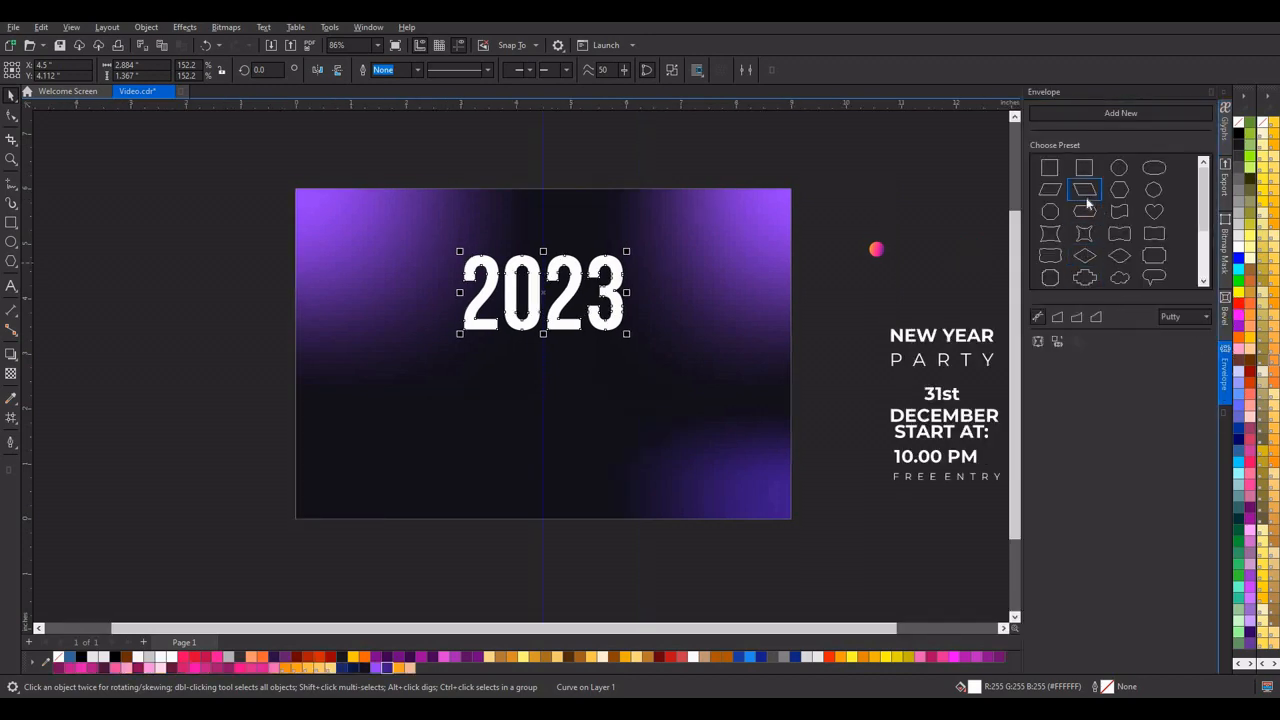
{"action": "left_click", "coordinate": [1049, 170]}
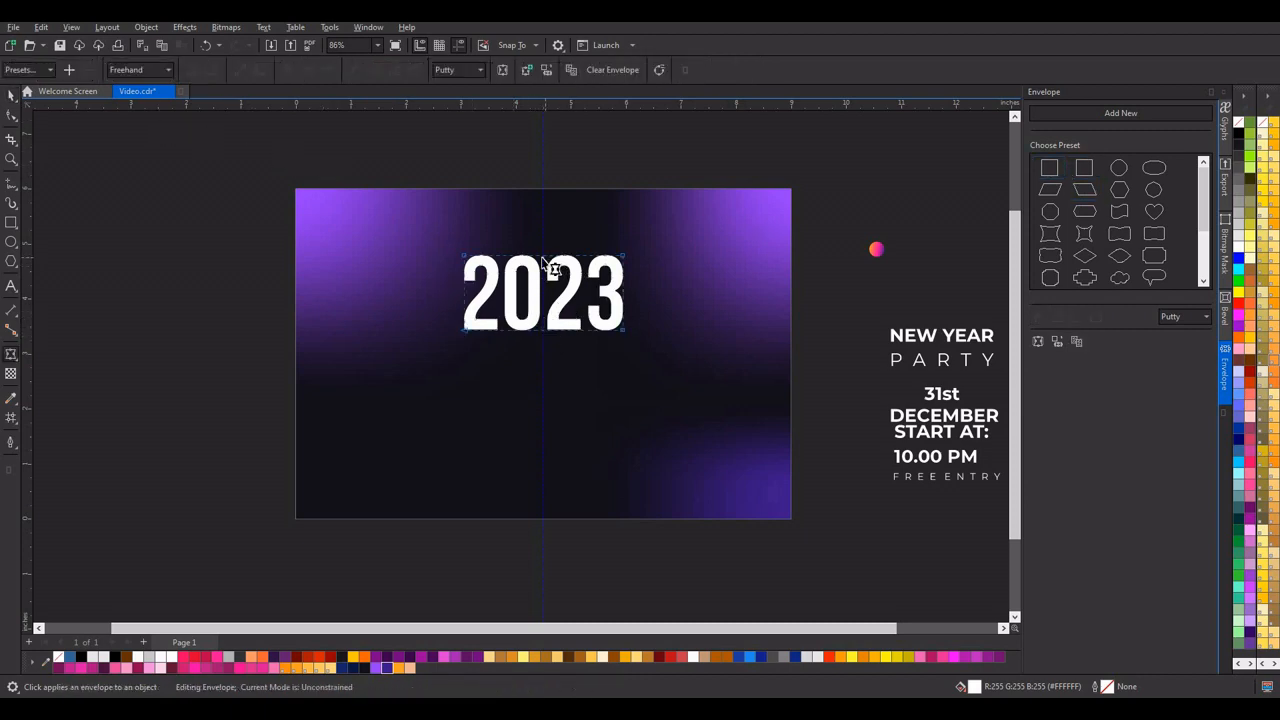
{"action": "left_click_drag", "start_coordinate": [466, 258], "coordinate": [463, 244]}
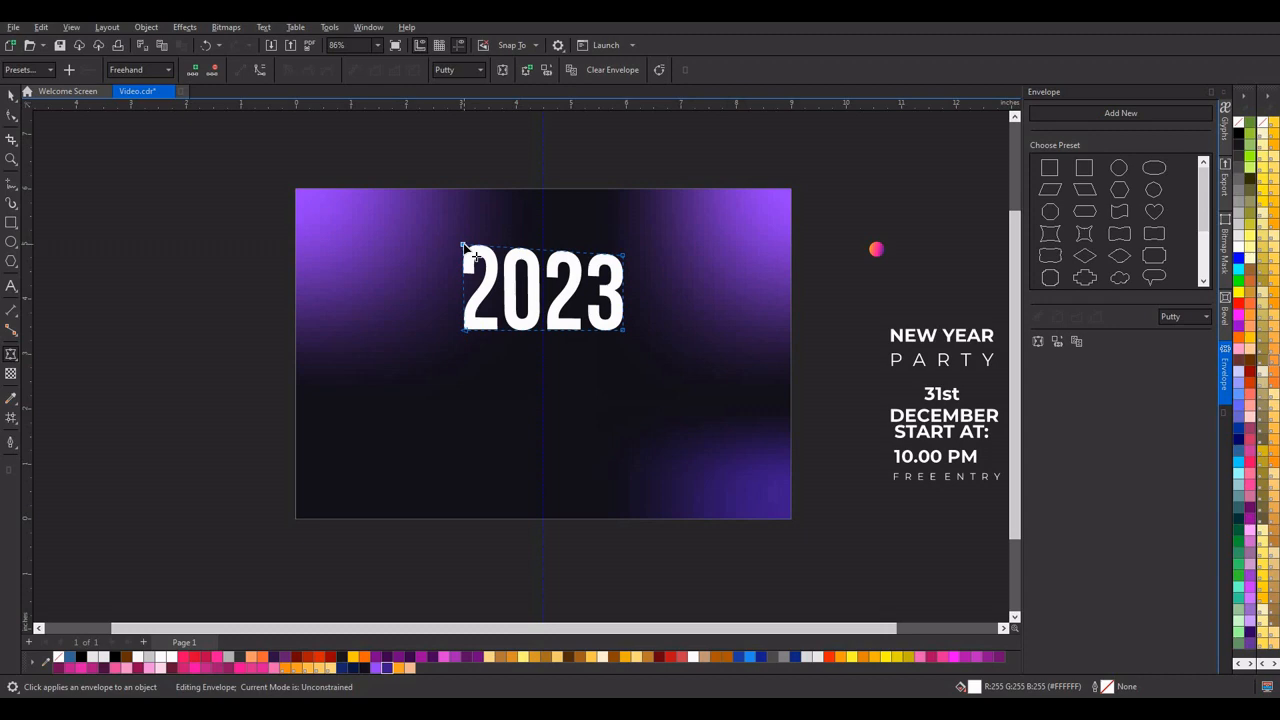
{"action": "left_click_drag", "start_coordinate": [465, 333], "coordinate": [470, 326]}
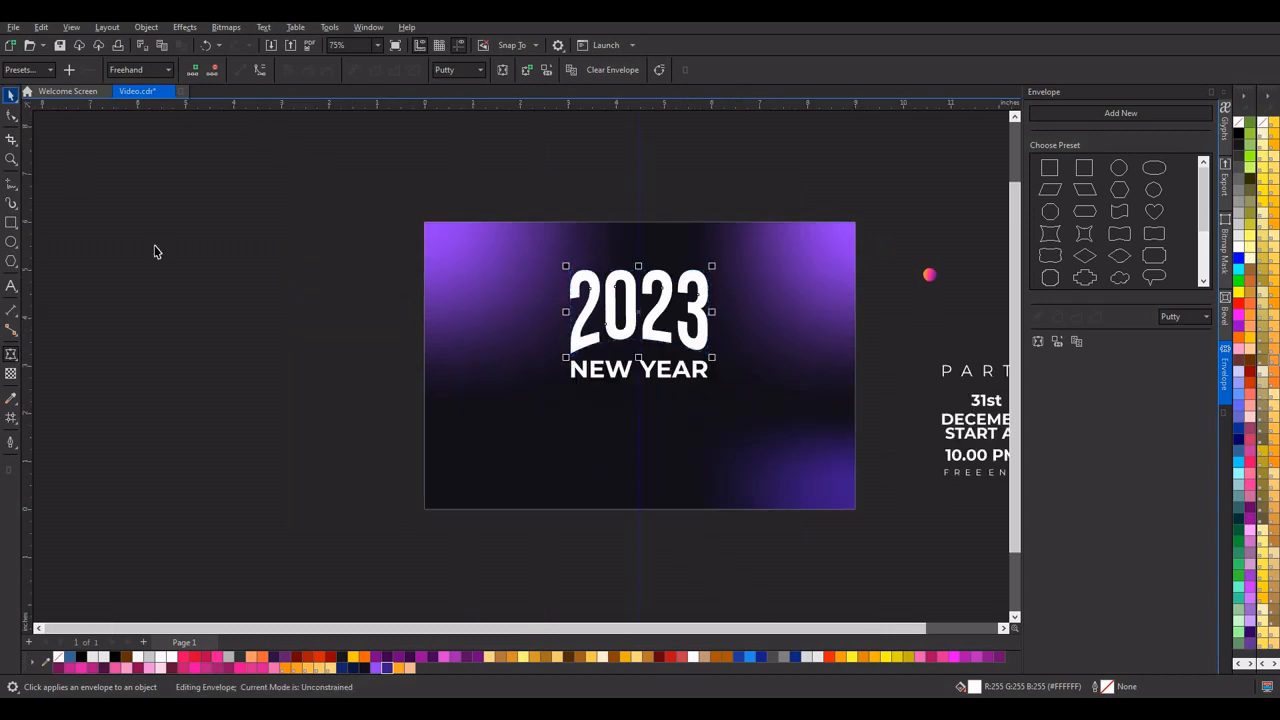
{"action": "left_click", "coordinate": [155, 252]}
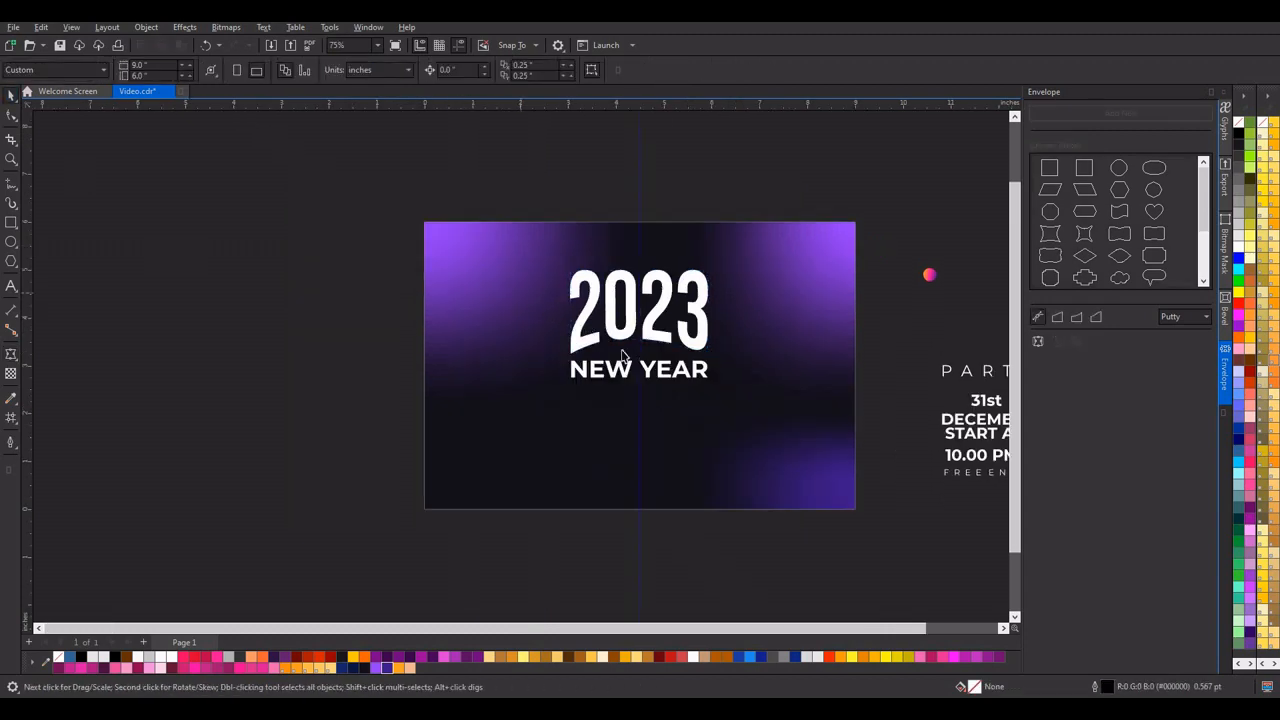
{"action": "scroll", "coordinate": [640, 361], "scroll_direction": "up", "scroll_amount": 3}
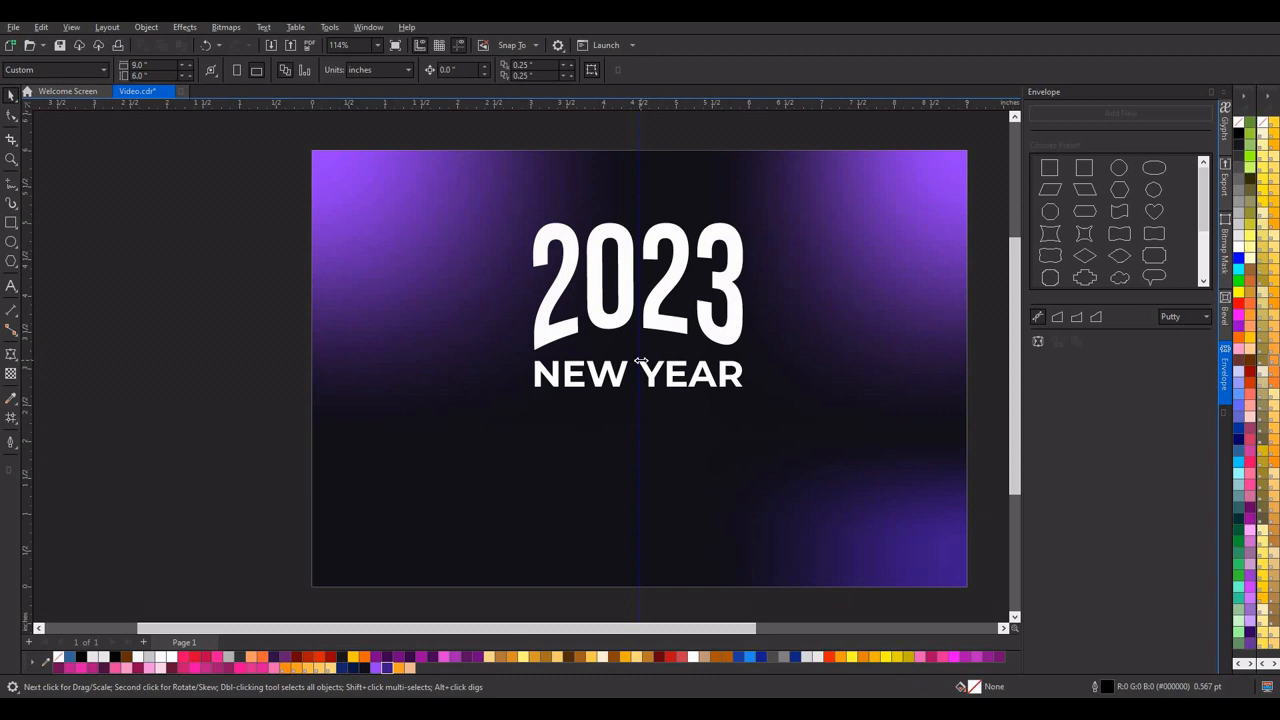
Step: Copy the small circle's orange-pink-purple fountain fill onto the 2023 heading
{"action": "scroll", "coordinate": [640, 361], "scroll_direction": "down", "scroll_amount": 3}
{"action": "left_click", "coordinate": [889, 285]}
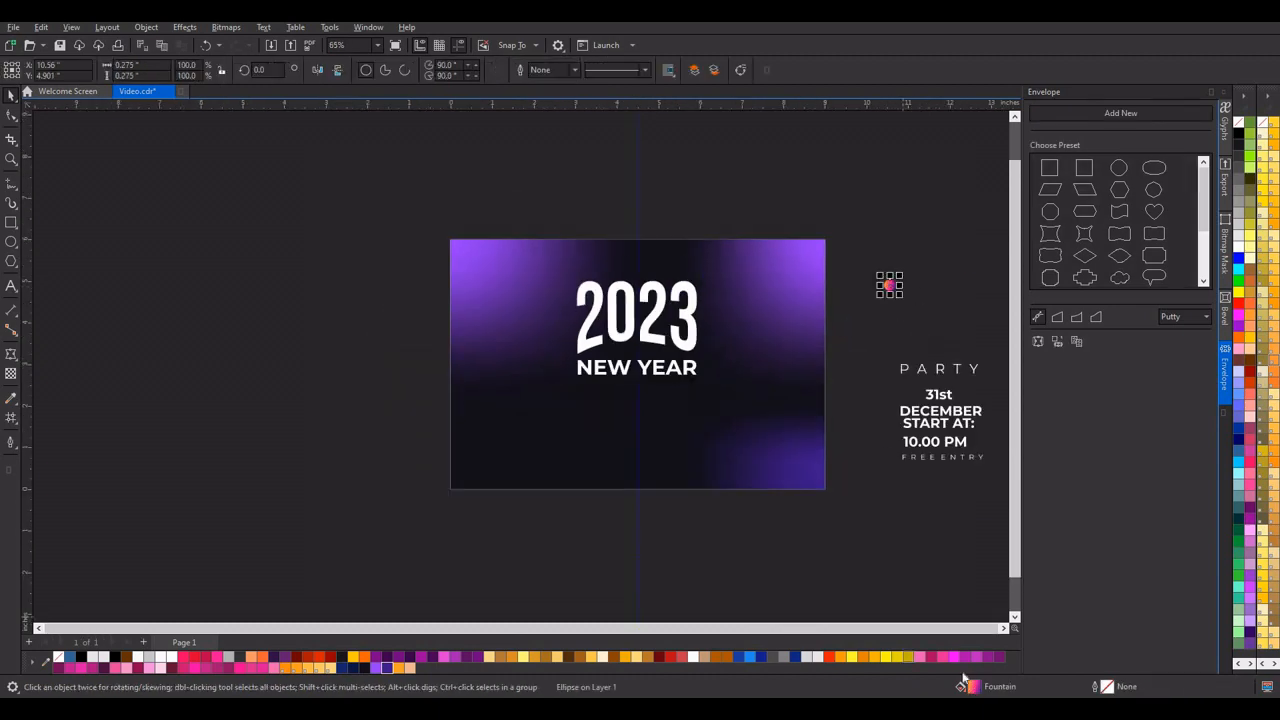
{"action": "left_click_drag", "start_coordinate": [678, 343], "coordinate": [680, 345]}
{"action": "scroll", "coordinate": [688, 377], "scroll_direction": "up", "scroll_amount": 3}
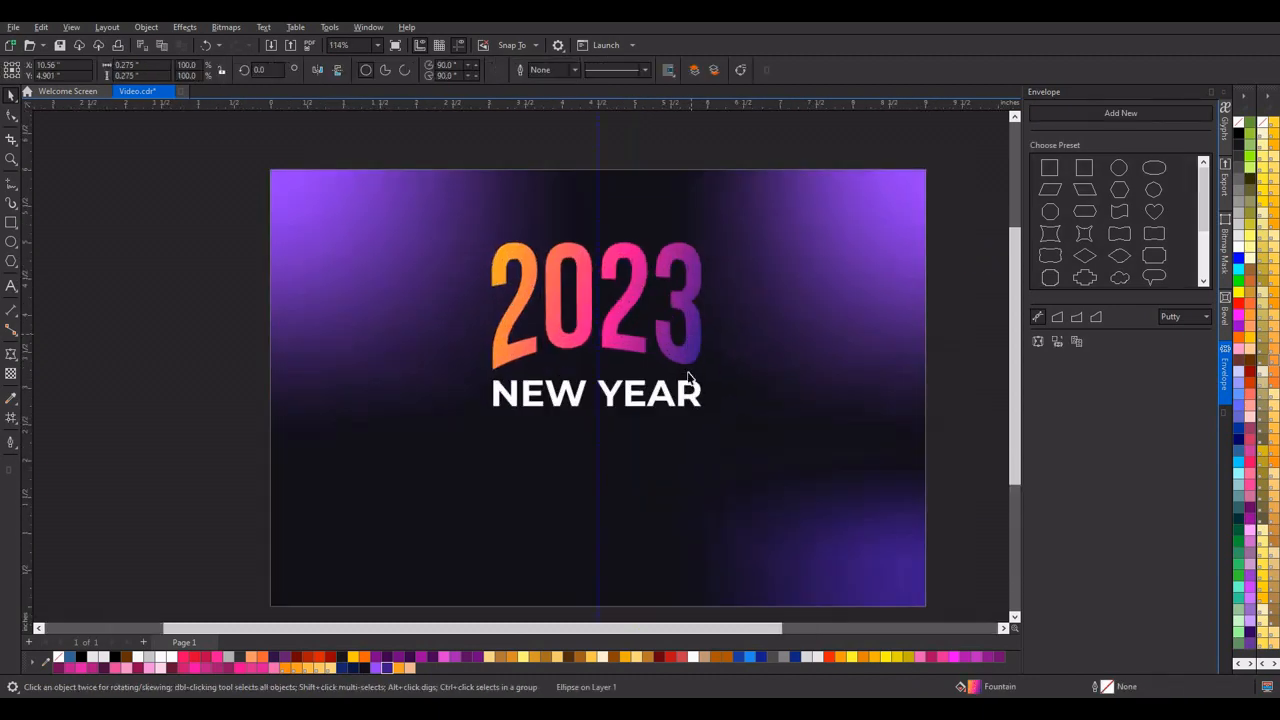
{"action": "scroll", "coordinate": [598, 385], "scroll_direction": "down", "scroll_amount": 3}
{"action": "scroll", "coordinate": [592, 370], "scroll_direction": "up", "scroll_amount": 3}
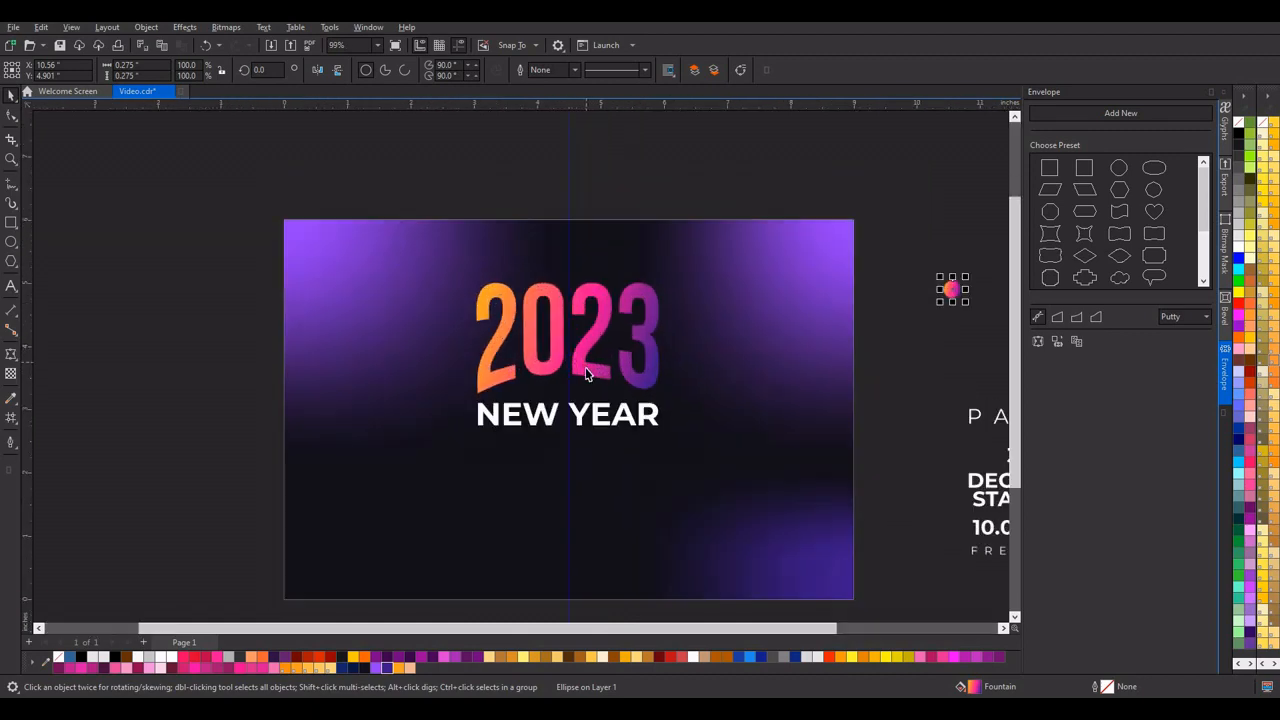
Step: Give the 2023 heading an 8 pt black outline and set that outline behind the fill
{"action": "left_click", "coordinate": [603, 354]}
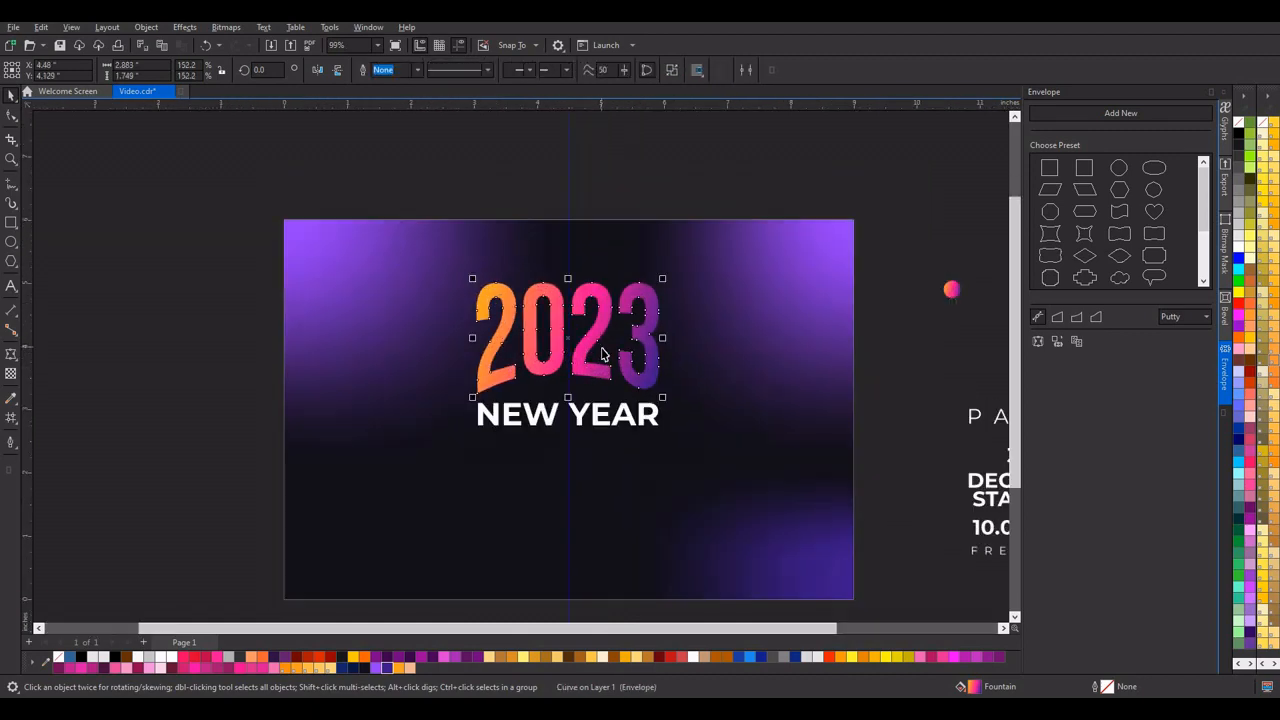
{"action": "left_click", "coordinate": [16, 453]}
{"action": "left_click", "coordinate": [68, 601]}
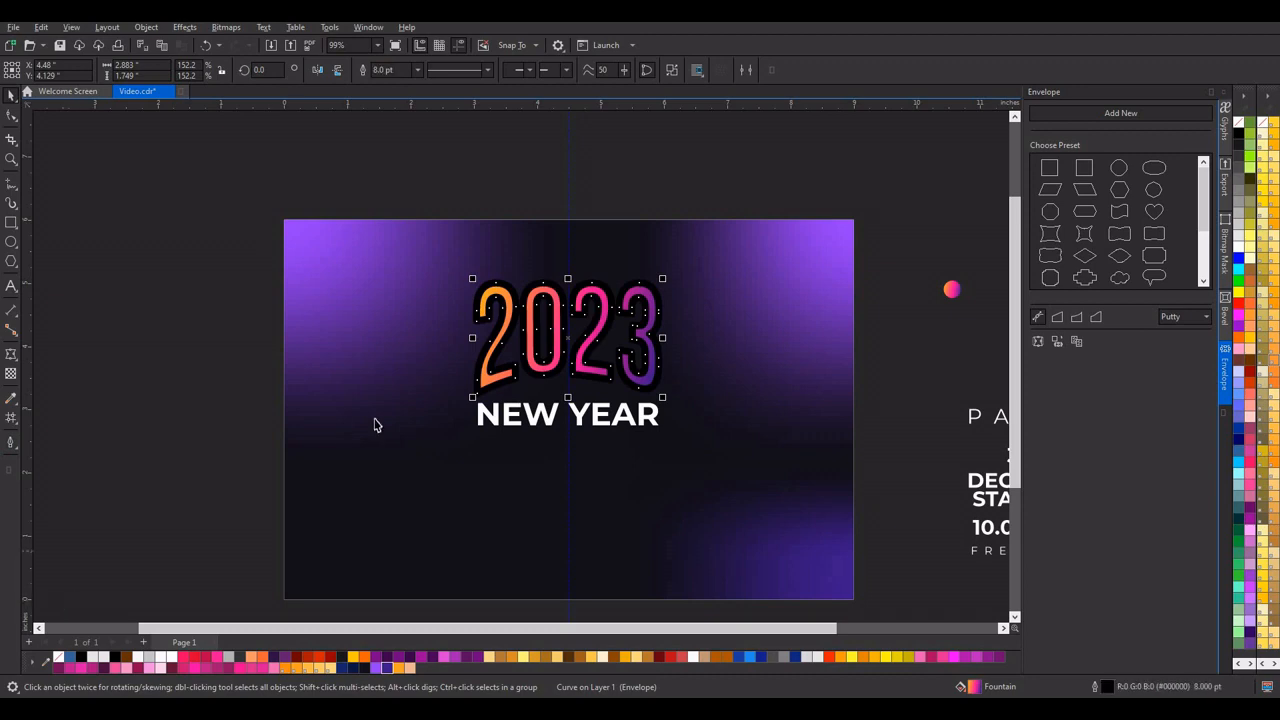
{"action": "scroll", "coordinate": [580, 358], "scroll_direction": "up", "scroll_amount": 2}
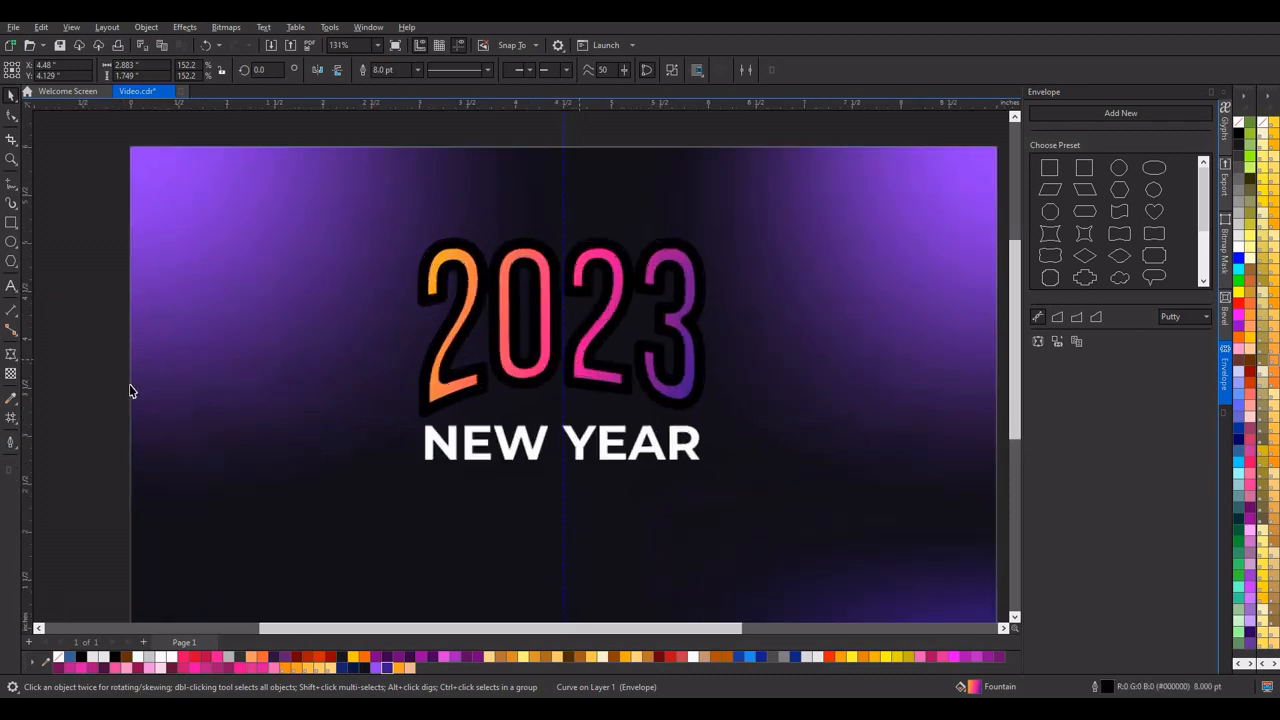
{"action": "left_click", "coordinate": [16, 453]}
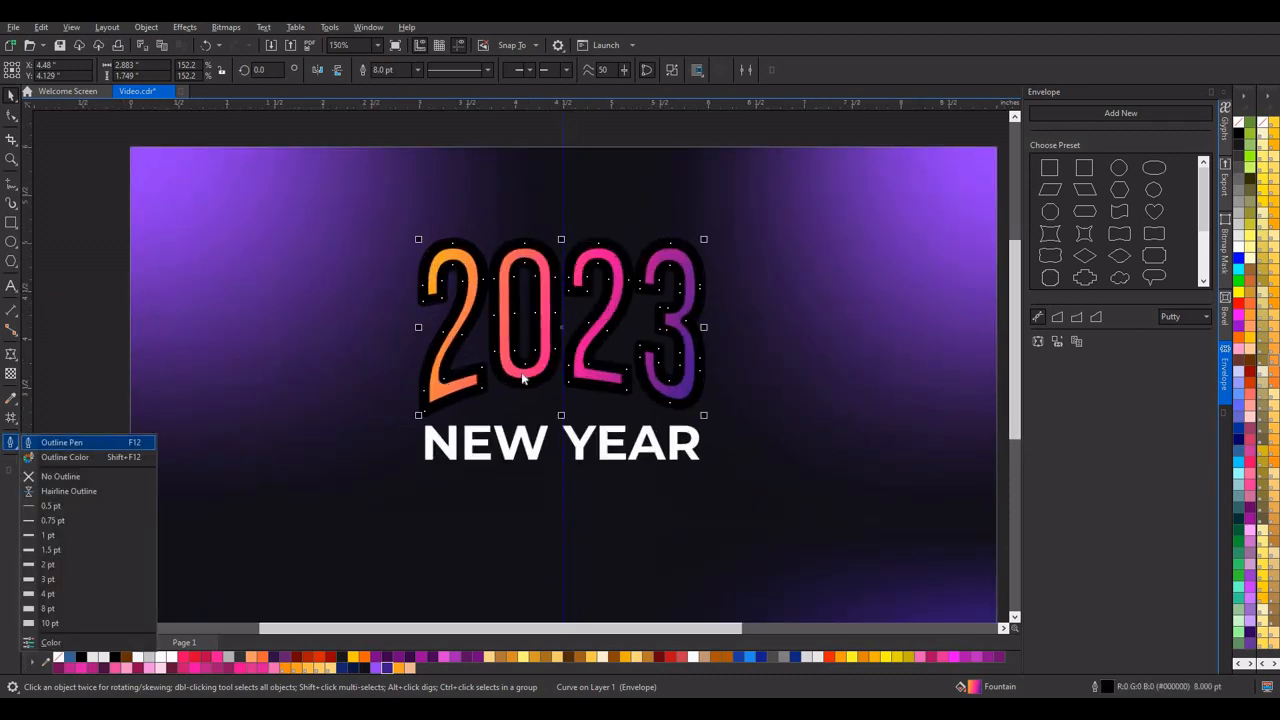
{"action": "left_click", "coordinate": [58, 442]}
{"action": "left_click", "coordinate": [714, 299]}
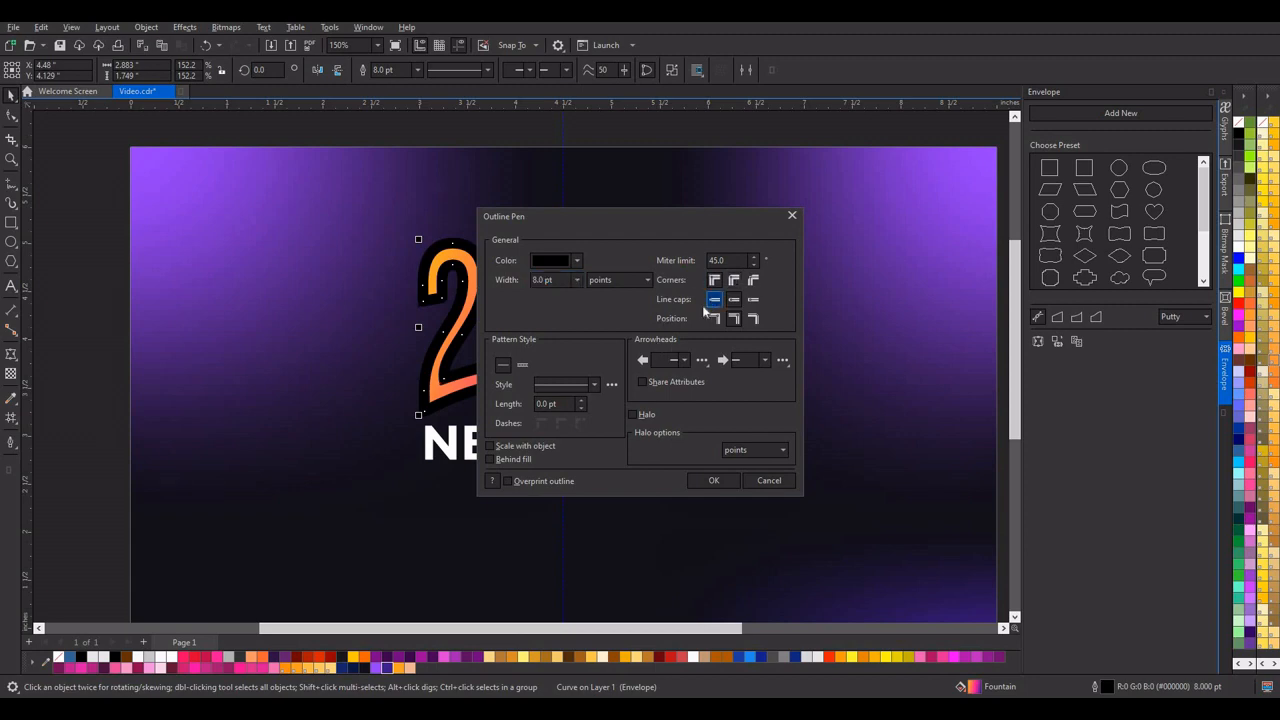
{"action": "left_click", "coordinate": [515, 460]}
{"action": "left_click", "coordinate": [714, 480]}
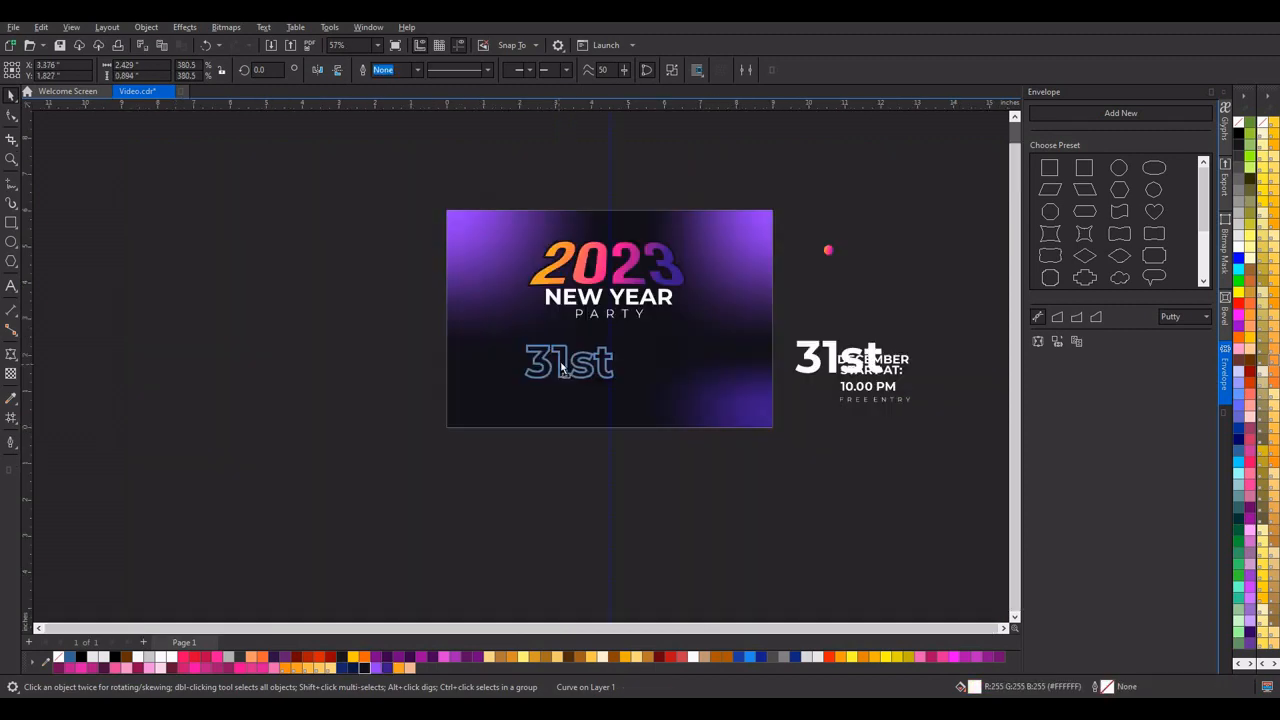
Step: Place 31st about 2.08 in wide left of the guideline with DECEMBER beneath it about 2.06 in wide, filling both with orange
{"action": "left_click_drag", "start_coordinate": [560, 360], "coordinate": [605, 389]}
{"action": "left_click", "coordinate": [400, 667]}
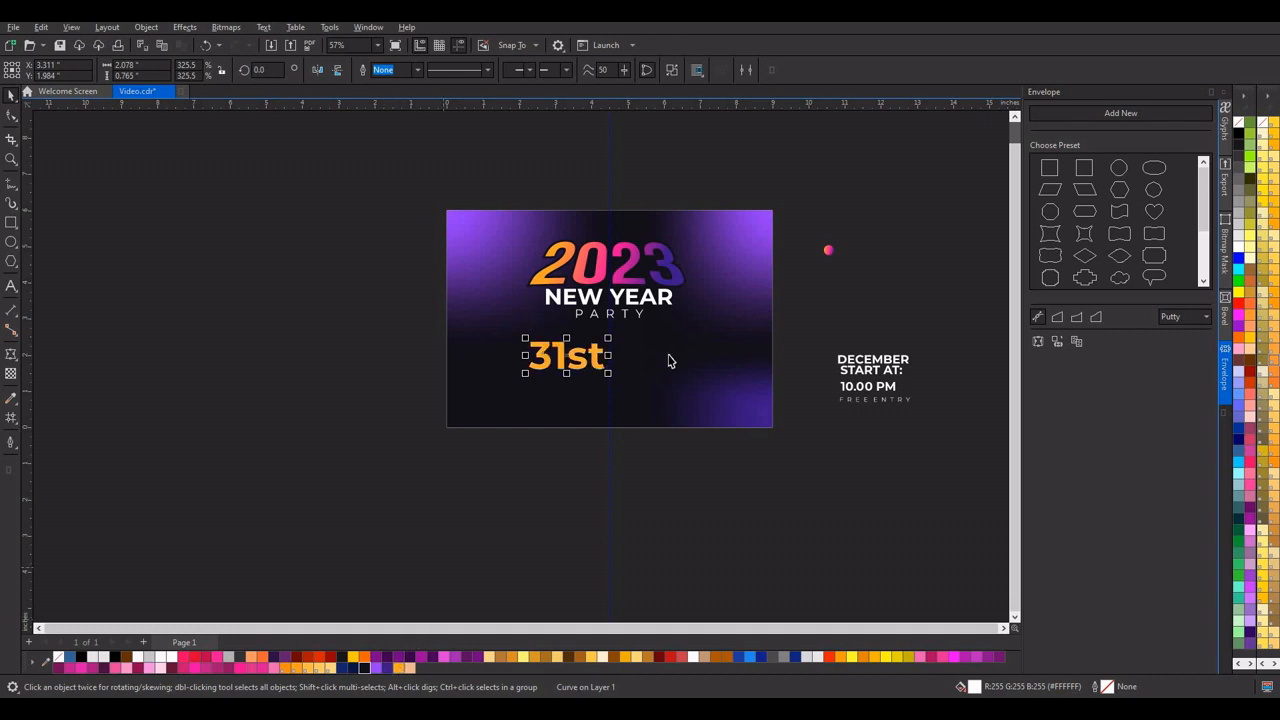
{"action": "left_click_drag", "start_coordinate": [869, 361], "coordinate": [505, 372]}
{"action": "scroll", "coordinate": [562, 380], "scroll_direction": "up", "scroll_amount": 2}
{"action": "scroll", "coordinate": [472, 387], "scroll_direction": "up", "scroll_amount": 1}
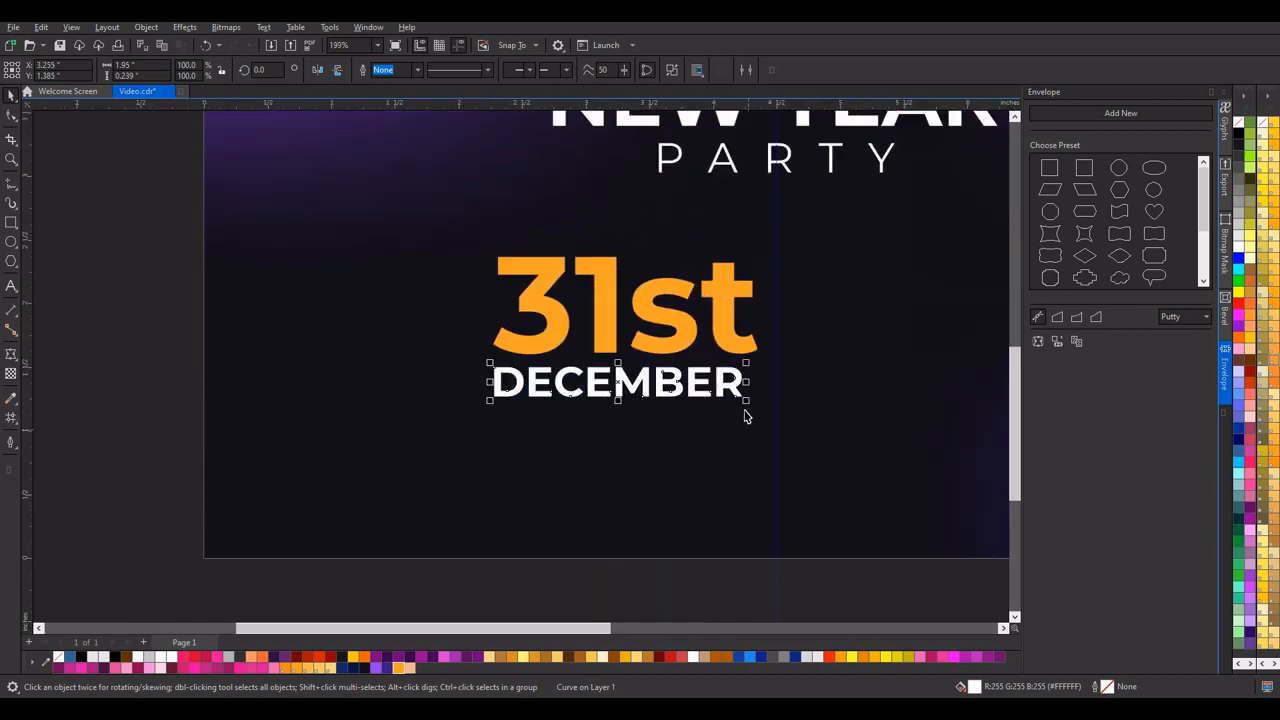
{"action": "left_click_drag", "start_coordinate": [746, 402], "coordinate": [746, 432]}
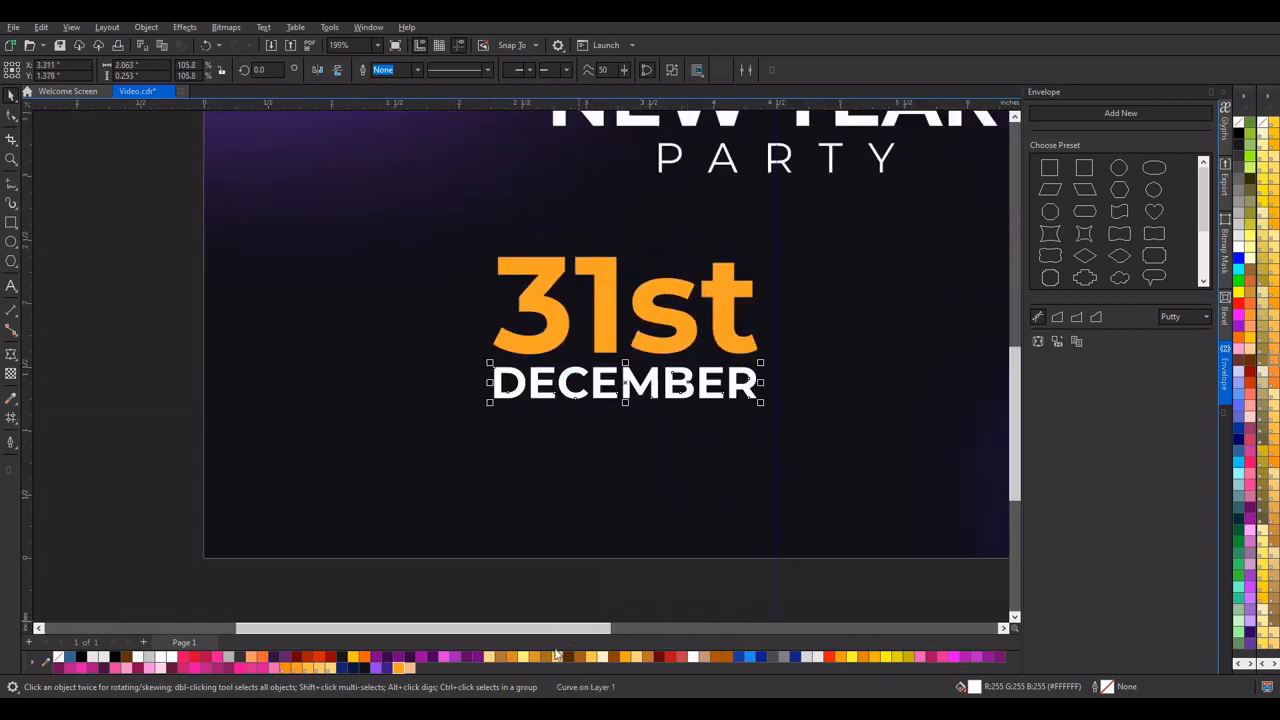
{"action": "left_click", "coordinate": [405, 667]}
{"action": "scroll", "coordinate": [640, 420], "scroll_direction": "down", "scroll_amount": 3}
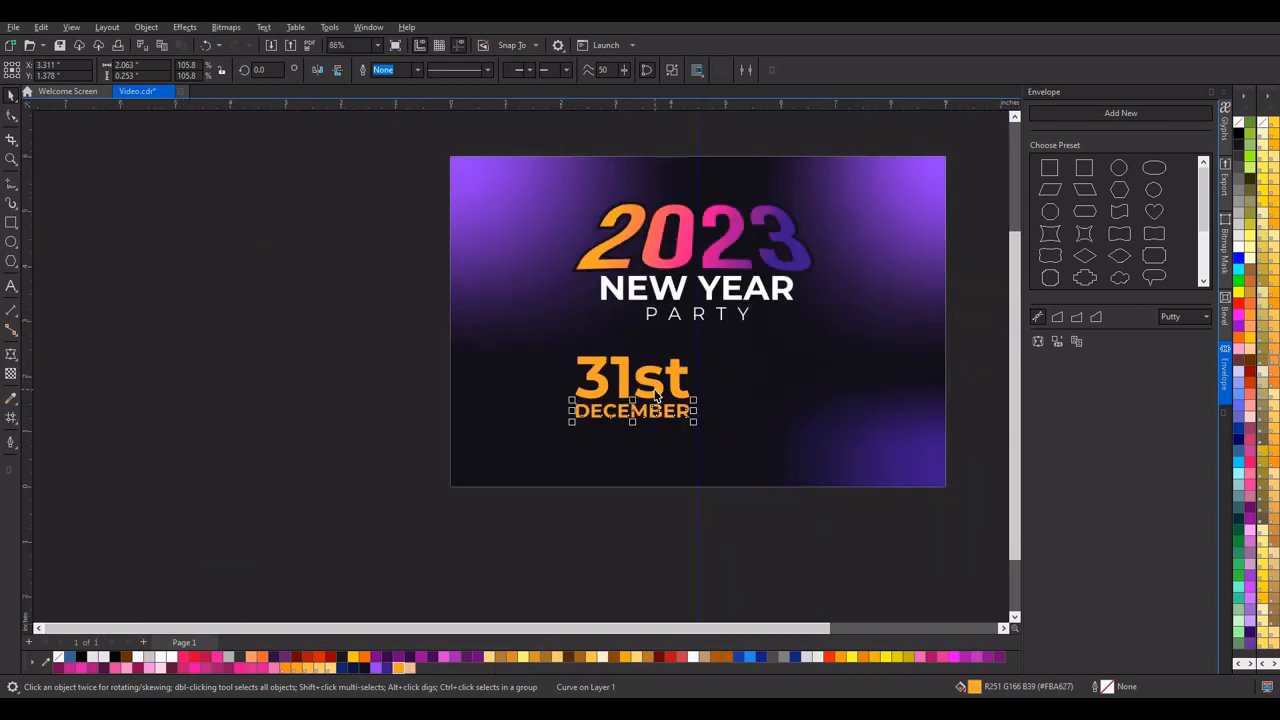
{"action": "scroll", "coordinate": [620, 400], "scroll_direction": "down", "scroll_amount": 2}
{"action": "left_click", "coordinate": [700, 402]}
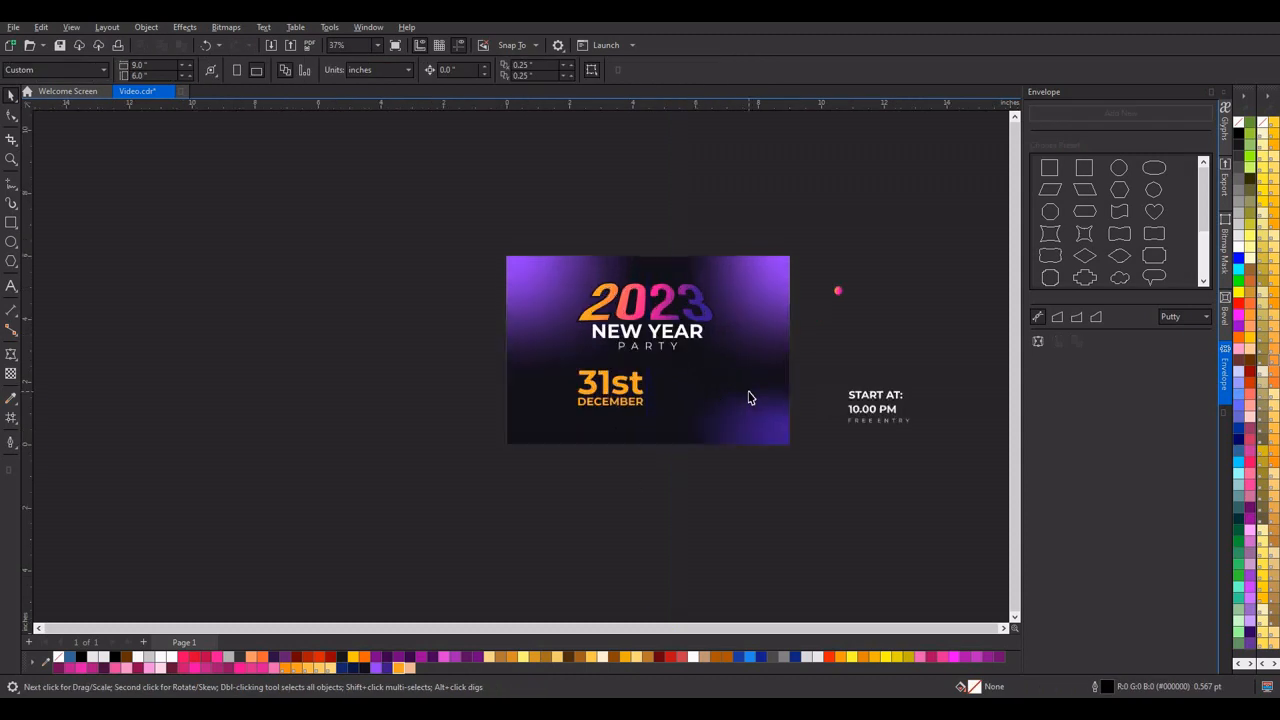
Step: Draw a vertical divider line about 1.31 in long on the guideline beside 31st DECEMBER and colour it white
{"action": "scroll", "coordinate": [663, 397], "scroll_direction": "up", "scroll_amount": 2}
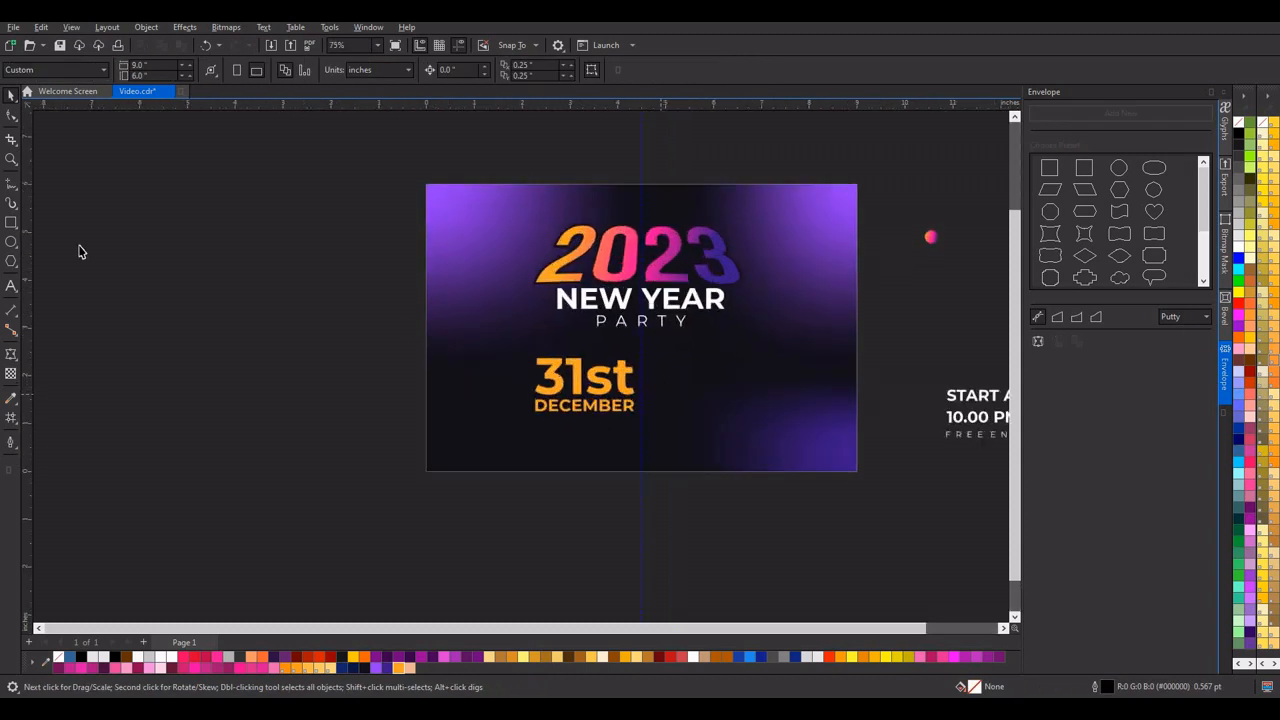
{"action": "left_click", "coordinate": [17, 191]}
{"action": "left_click", "coordinate": [58, 203]}
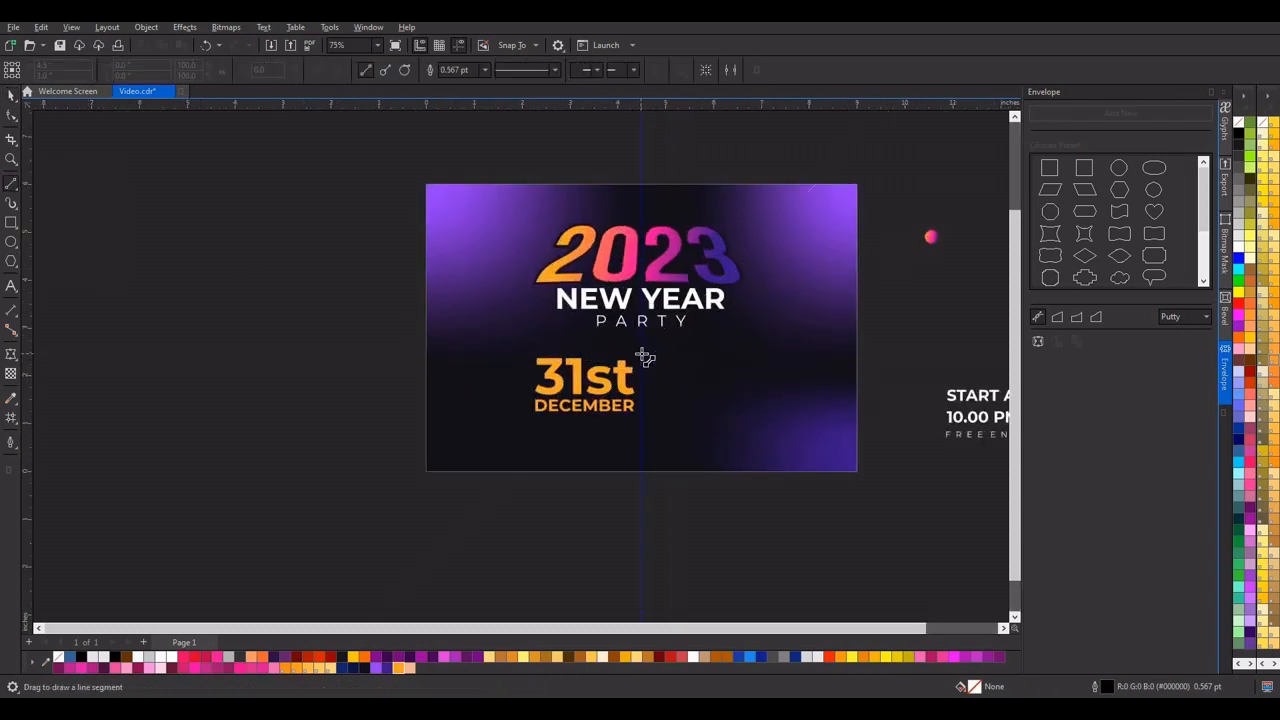
{"action": "left_click_drag", "start_coordinate": [641, 356], "coordinate": [641, 420]}
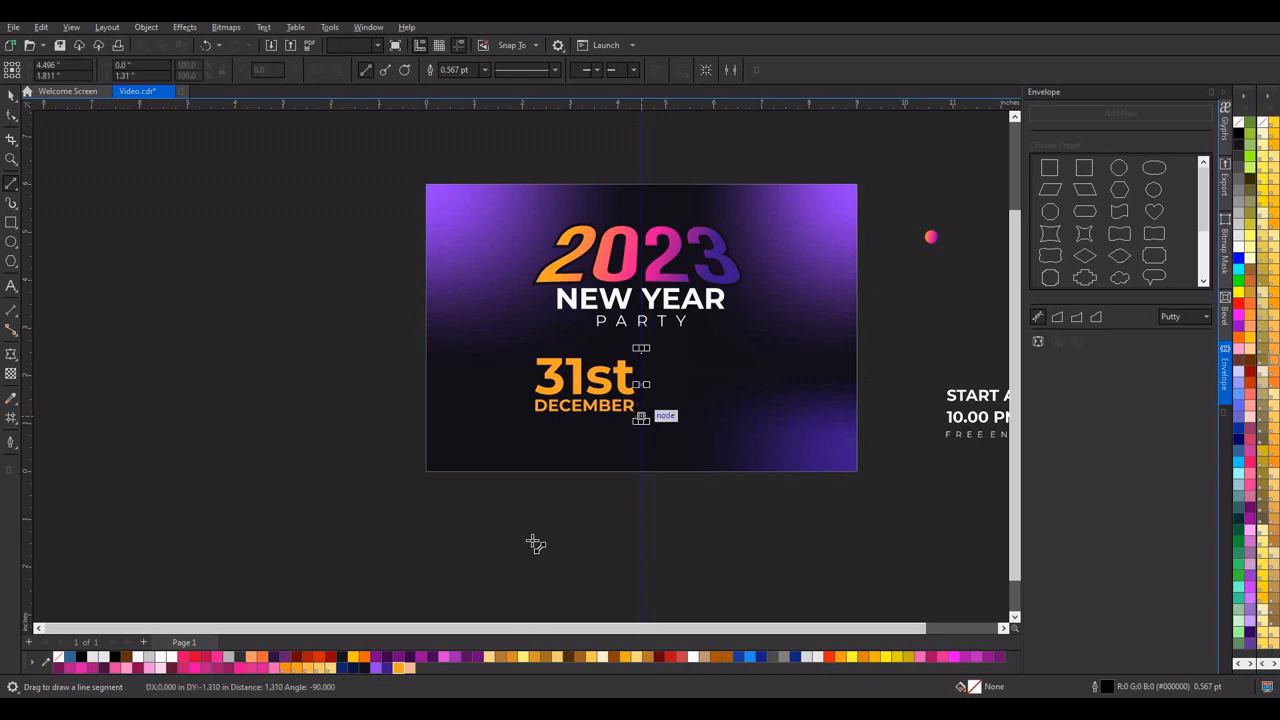
{"action": "right_click", "coordinate": [171, 657]}
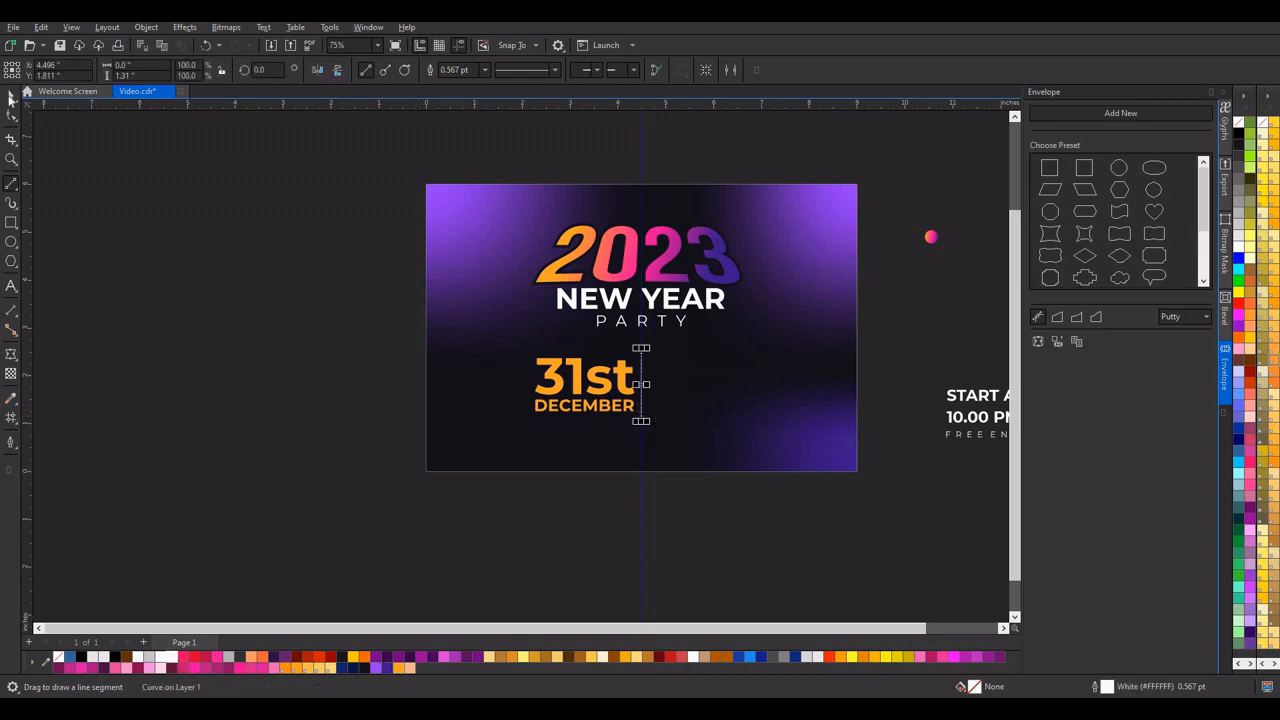
{"action": "key", "text": "Escape"}
Step: Place START AT: on the other side of the divider with 10.00 PM beneath it, enlarged to about 2.22 in wide
{"action": "scroll", "coordinate": [534, 423], "scroll_direction": "down", "scroll_amount": 3}
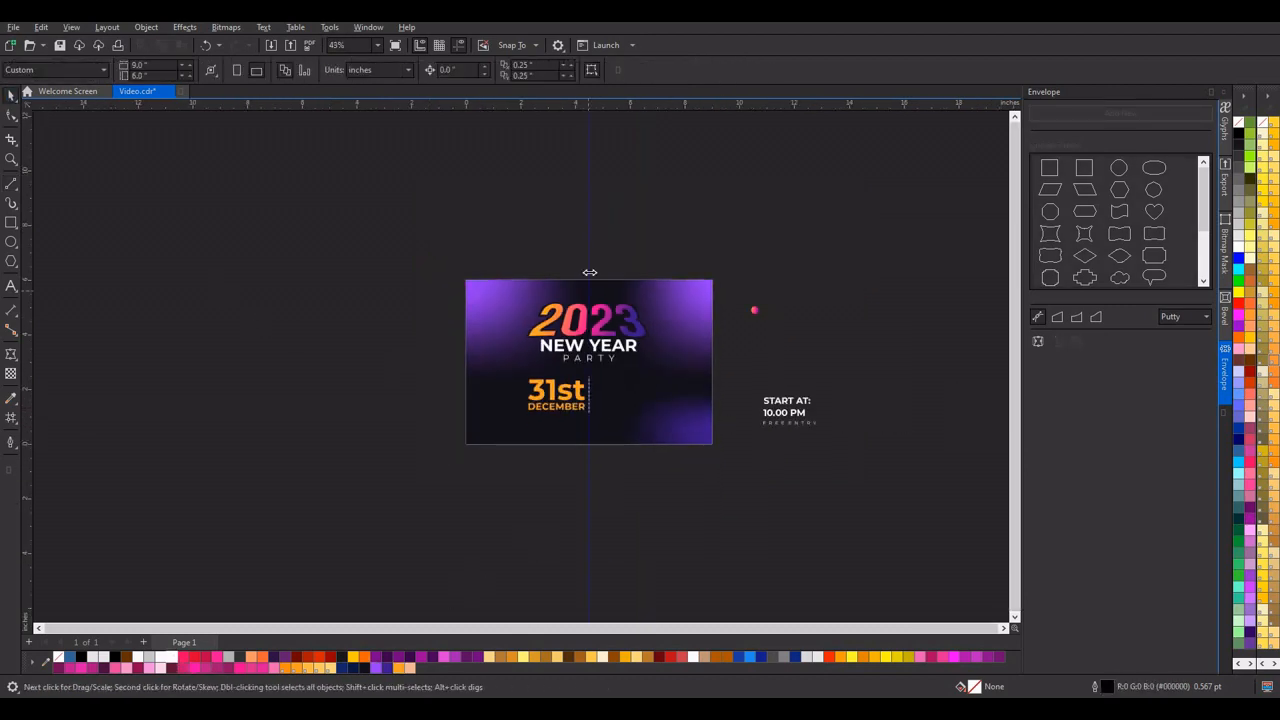
{"action": "scroll", "coordinate": [627, 378], "scroll_direction": "up", "scroll_amount": 3}
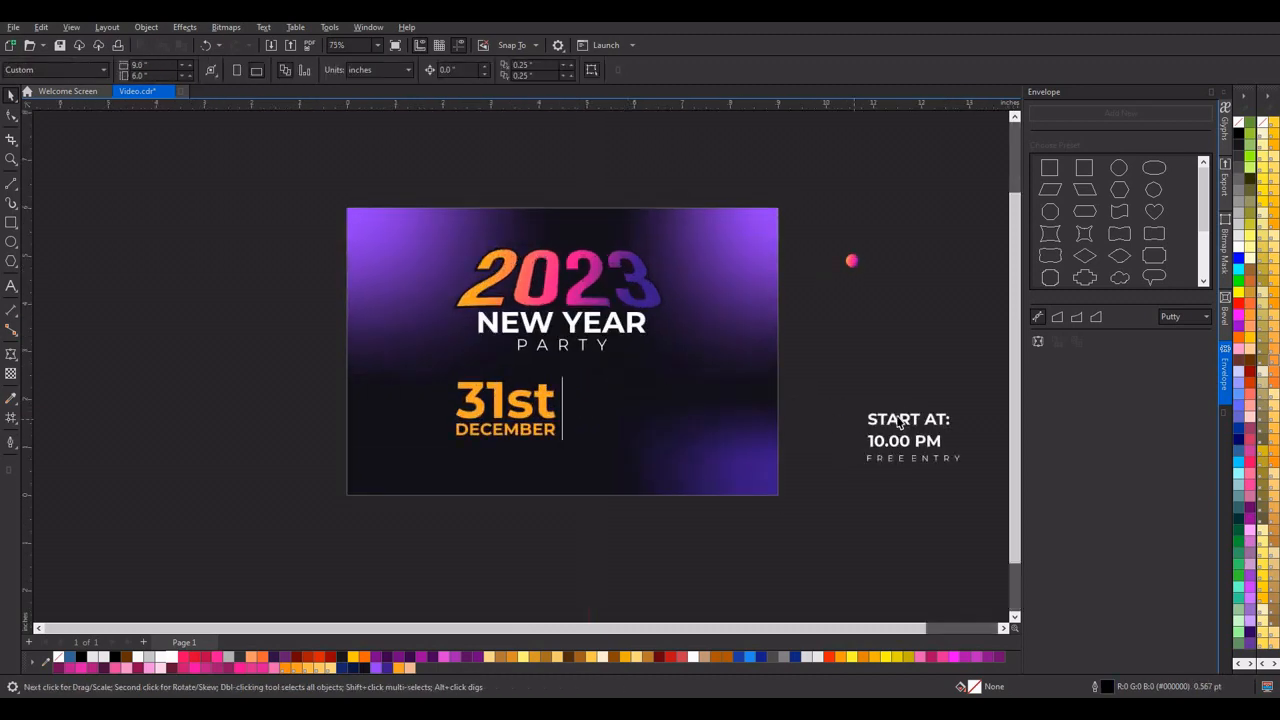
{"action": "left_click", "coordinate": [907, 425]}
{"action": "left_click_drag", "start_coordinate": [907, 425], "coordinate": [613, 394]}
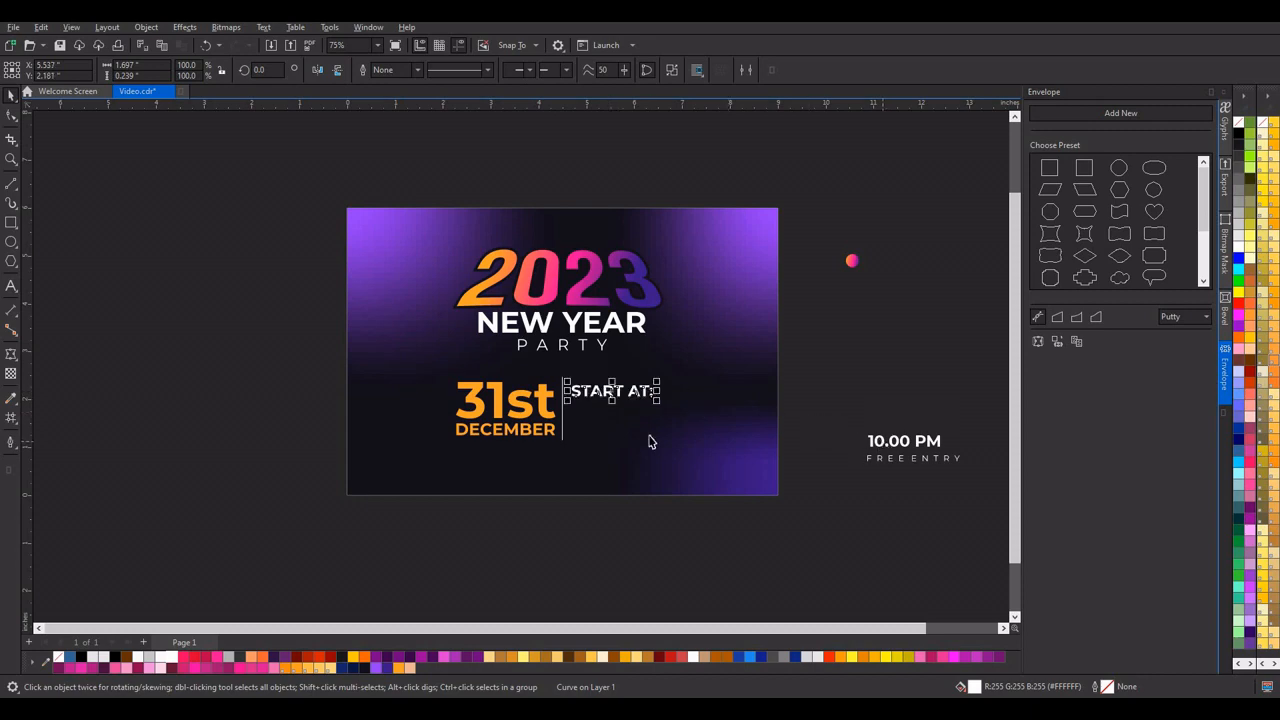
{"action": "left_click_drag", "start_coordinate": [888, 443], "coordinate": [686, 446]}
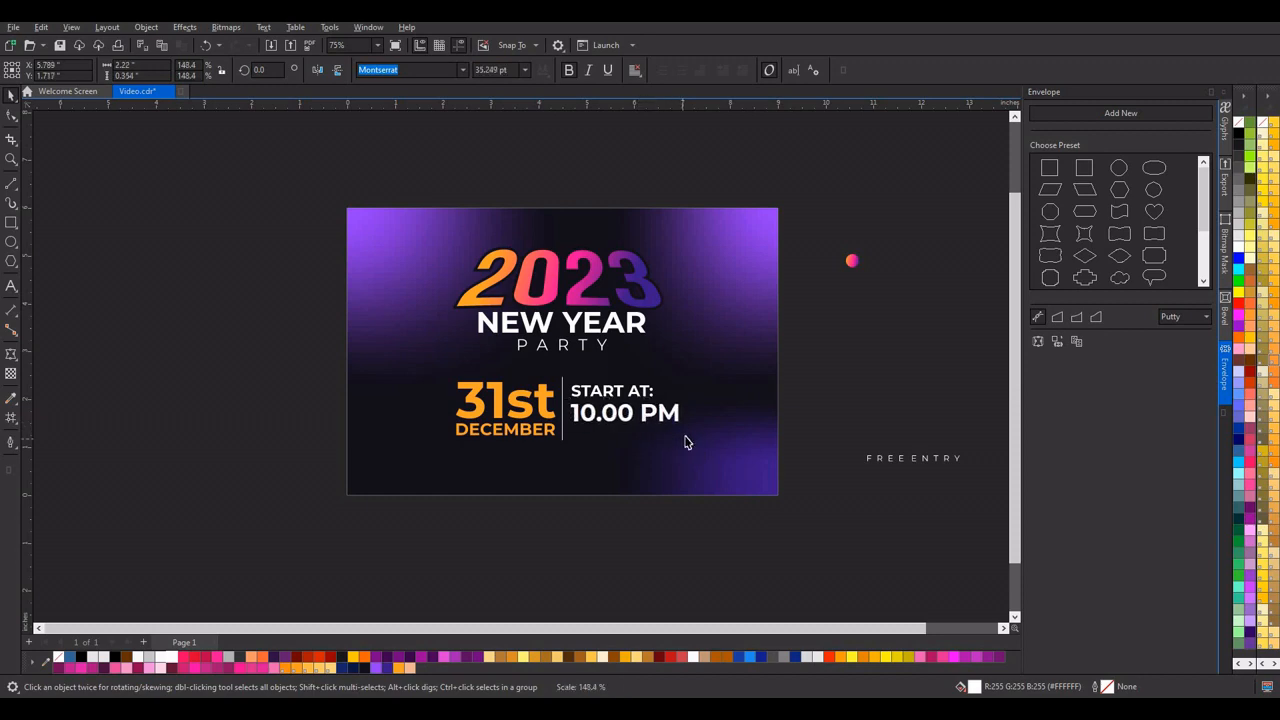
Step: Move START AT: and 10.00 PM together slightly down to centre them vertically beside the divider
{"action": "left_click_drag", "start_coordinate": [844, 358], "coordinate": [568, 455]}
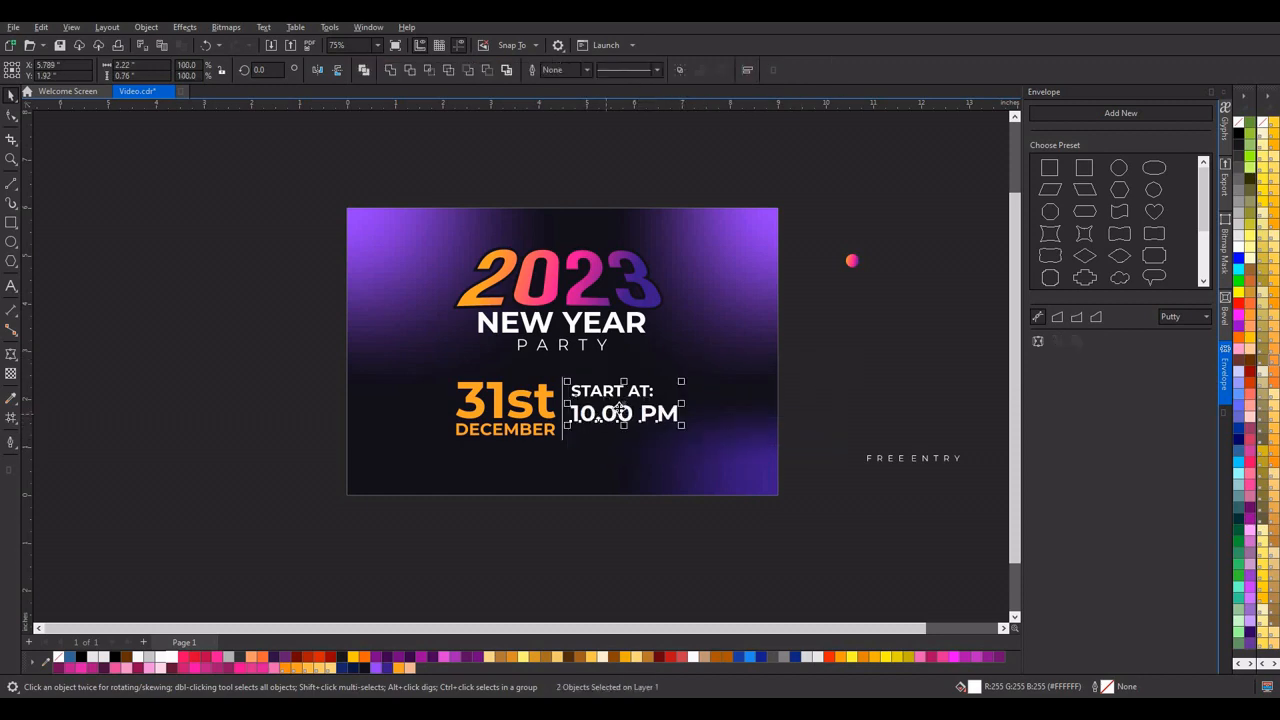
{"action": "left_click_drag", "start_coordinate": [622, 410], "coordinate": [621, 420]}
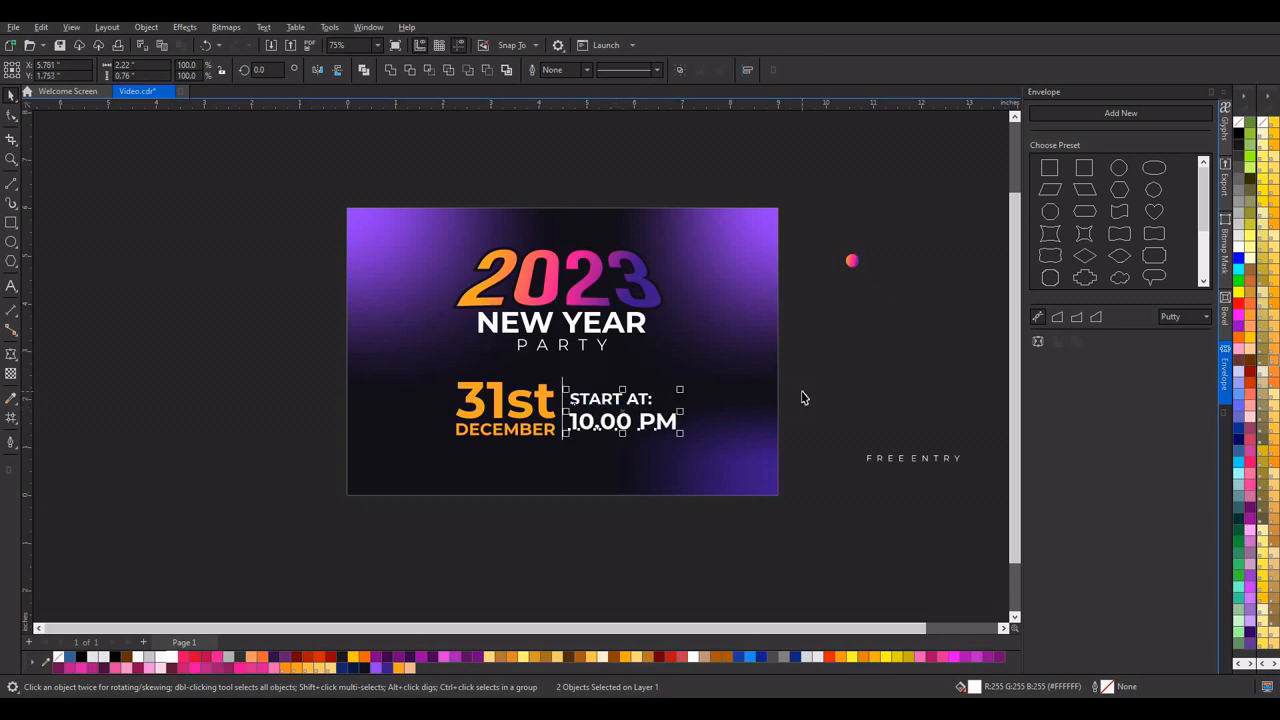
{"action": "left_click", "coordinate": [805, 392]}
Step: Place the FREE ENTRY text near the bottom edge of the flyer, centred beneath the date and time
{"action": "scroll", "coordinate": [806, 390], "scroll_direction": "down", "scroll_amount": 2}
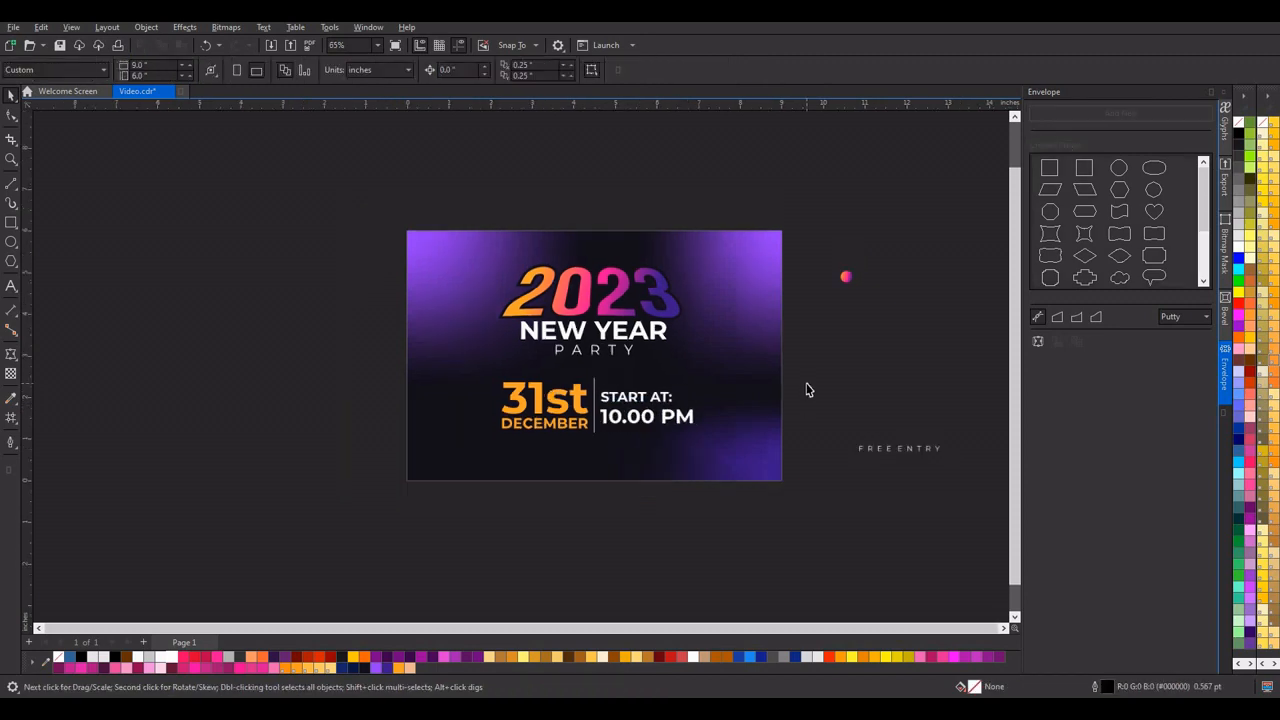
{"action": "left_click", "coordinate": [878, 440]}
{"action": "left_click_drag", "start_coordinate": [878, 440], "coordinate": [650, 448]}
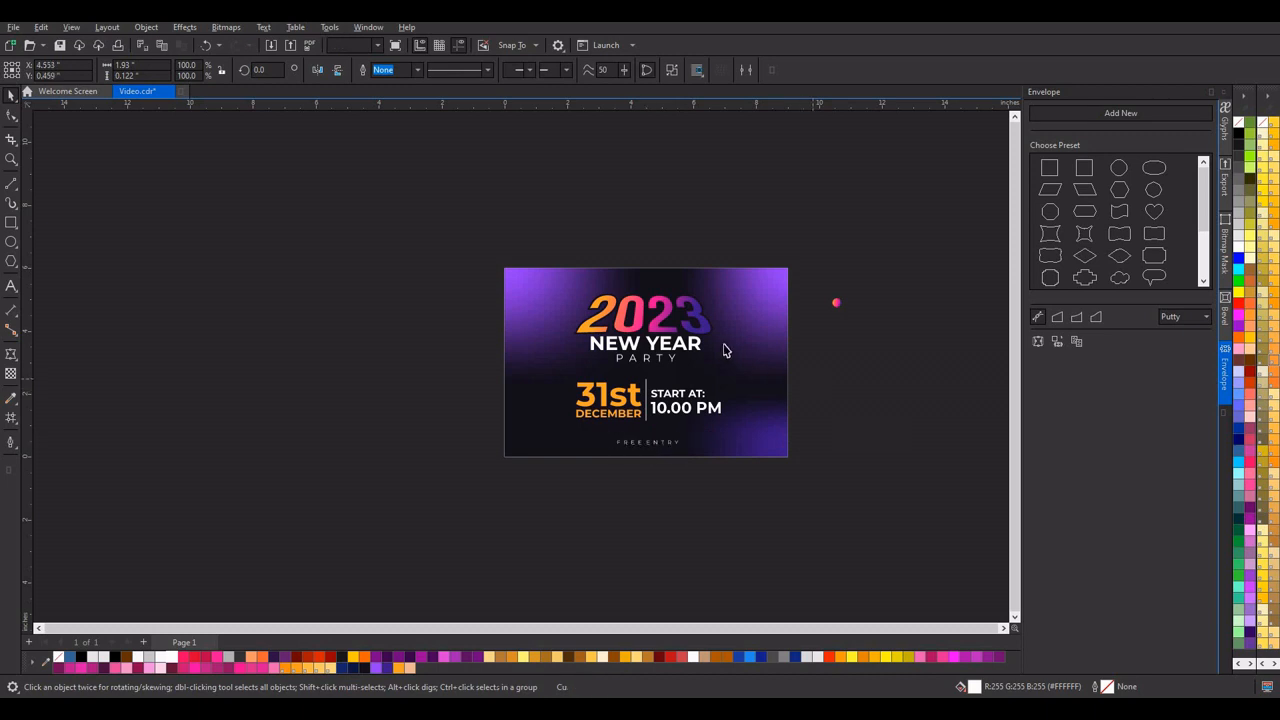
{"action": "key", "text": "Escape"}
{"action": "scroll", "coordinate": [723, 349], "scroll_direction": "up", "scroll_amount": 3}
{"action": "scroll", "coordinate": [673, 338], "scroll_direction": "up", "scroll_amount": 1}
{"action": "scroll", "coordinate": [673, 338], "scroll_direction": "down", "scroll_amount": 2}
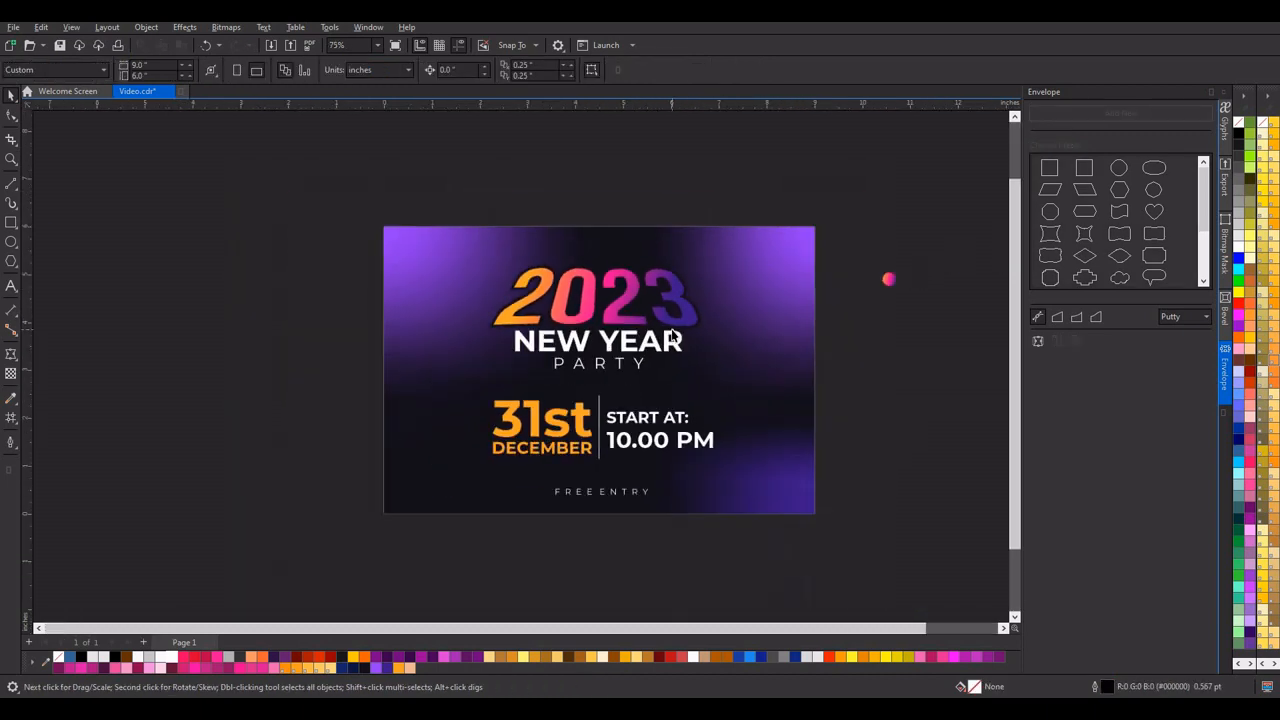
{"action": "scroll", "coordinate": [673, 338], "scroll_direction": "up", "scroll_amount": 1}
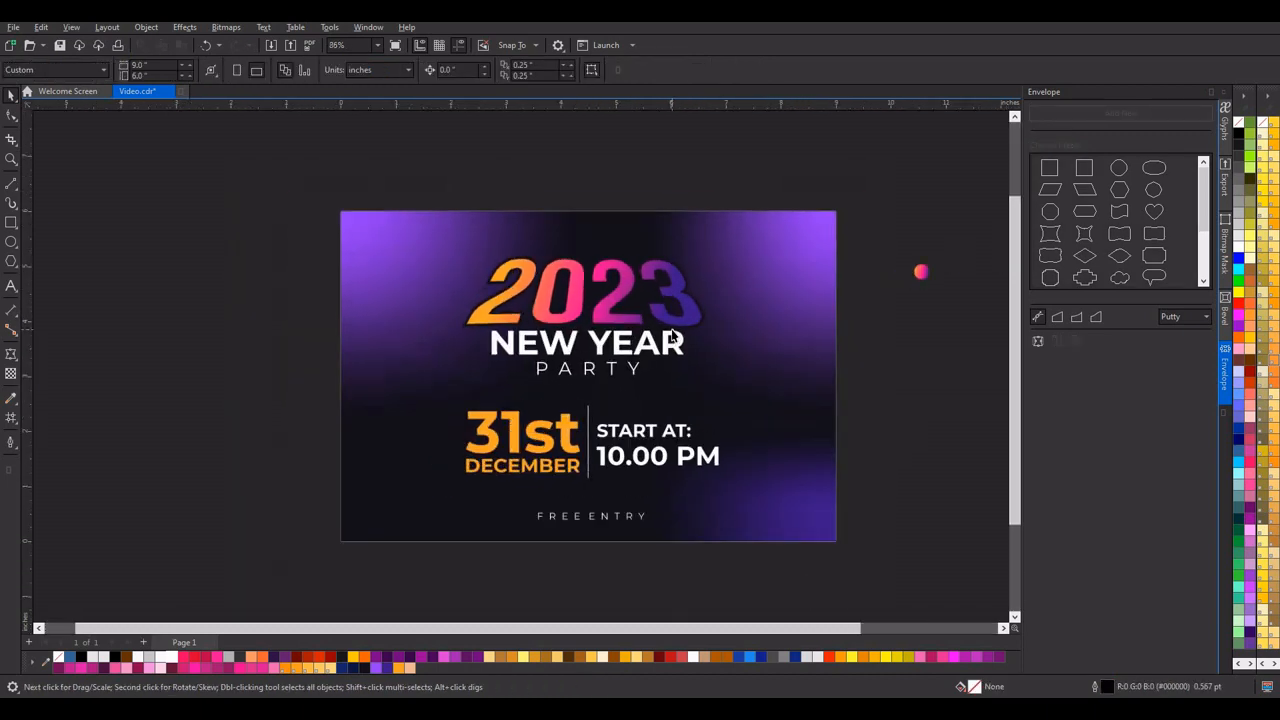
Step: Change the outline of the 2023 heading to white
{"action": "left_click", "coordinate": [531, 263]}
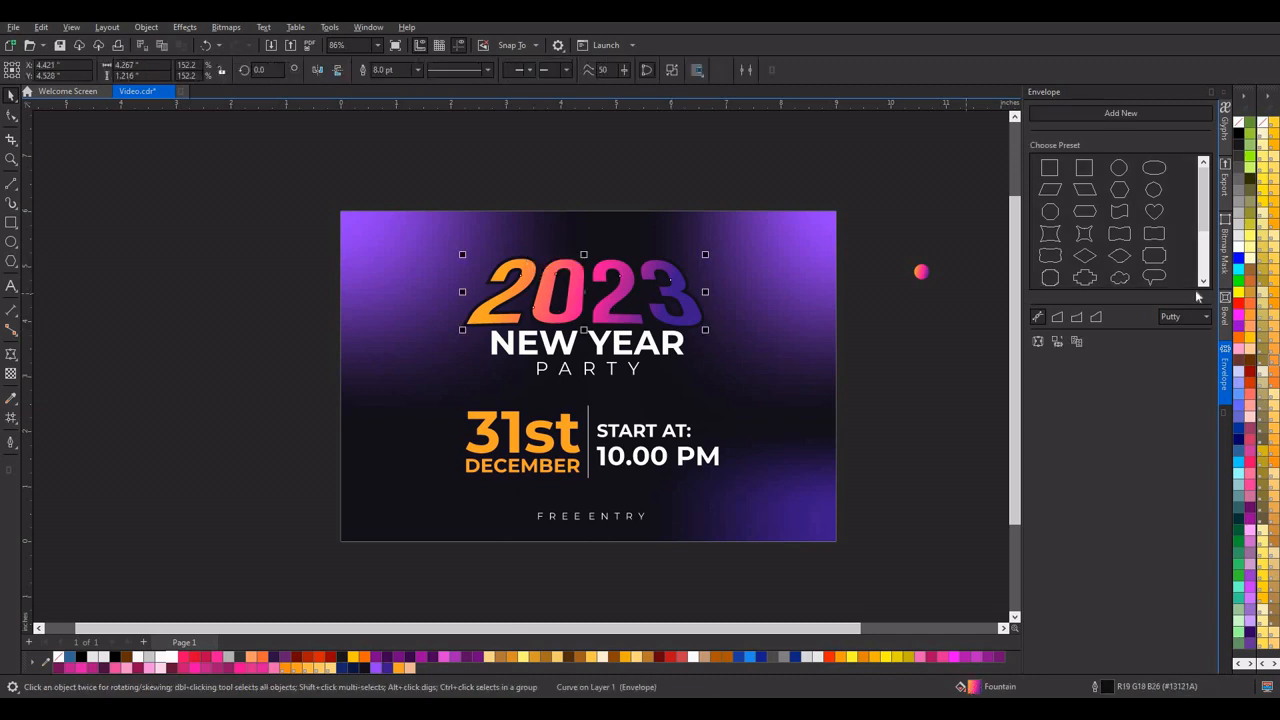
{"action": "right_click", "coordinate": [1238, 247]}
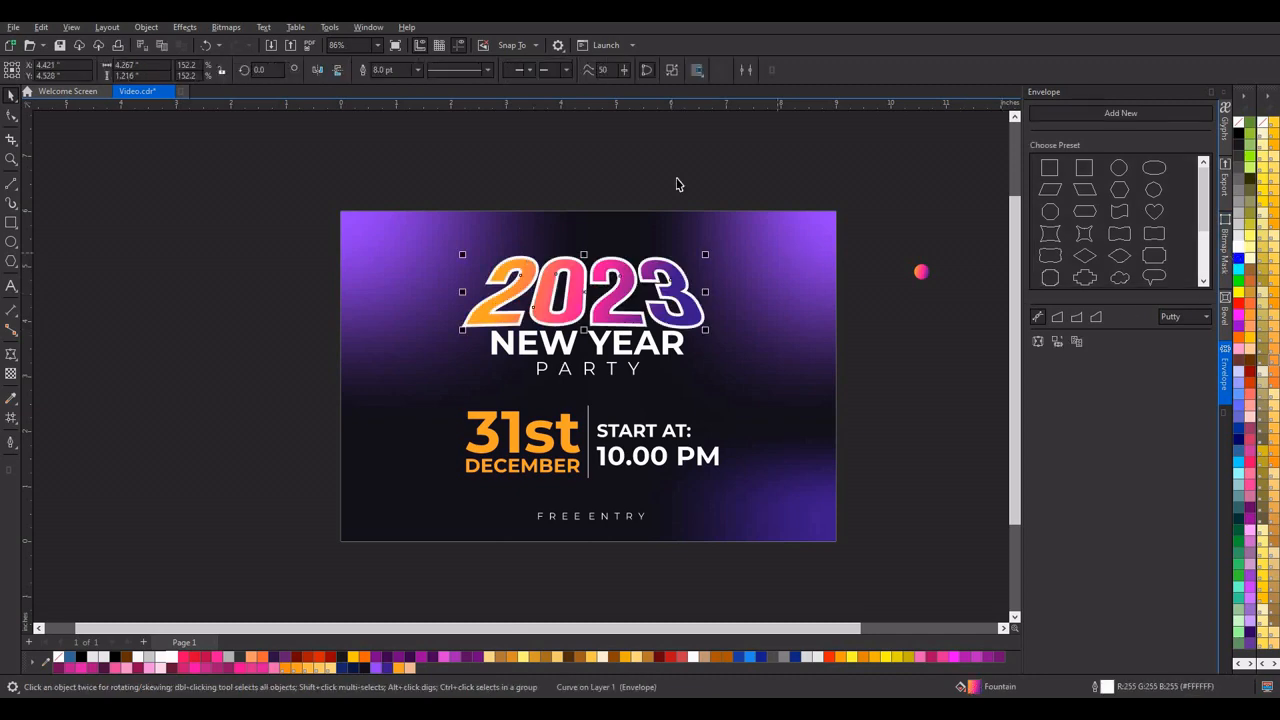
{"action": "key", "text": "Escape"}
Step: Redirect the 2023 heading's fountain fill to run diagonally from the base of the first 2 up to the top of the 3
{"action": "scroll", "coordinate": [643, 340], "scroll_direction": "up", "scroll_amount": 2}
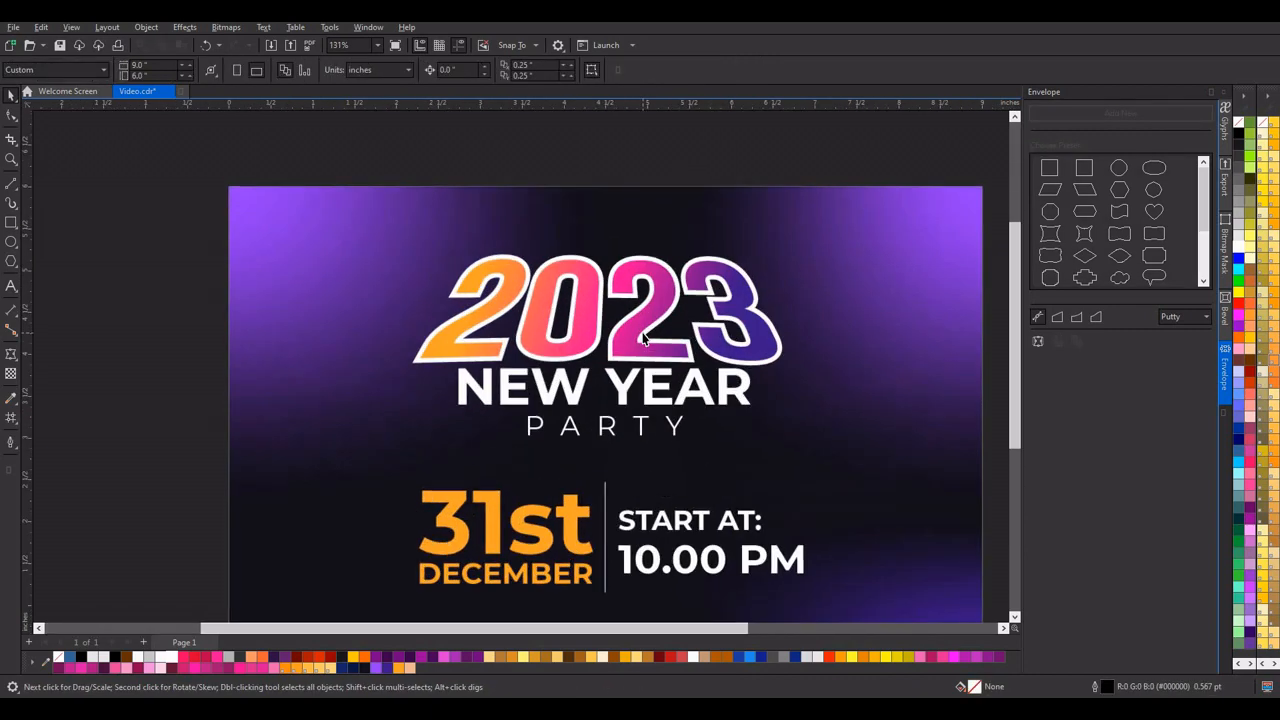
{"action": "left_click", "coordinate": [514, 260]}
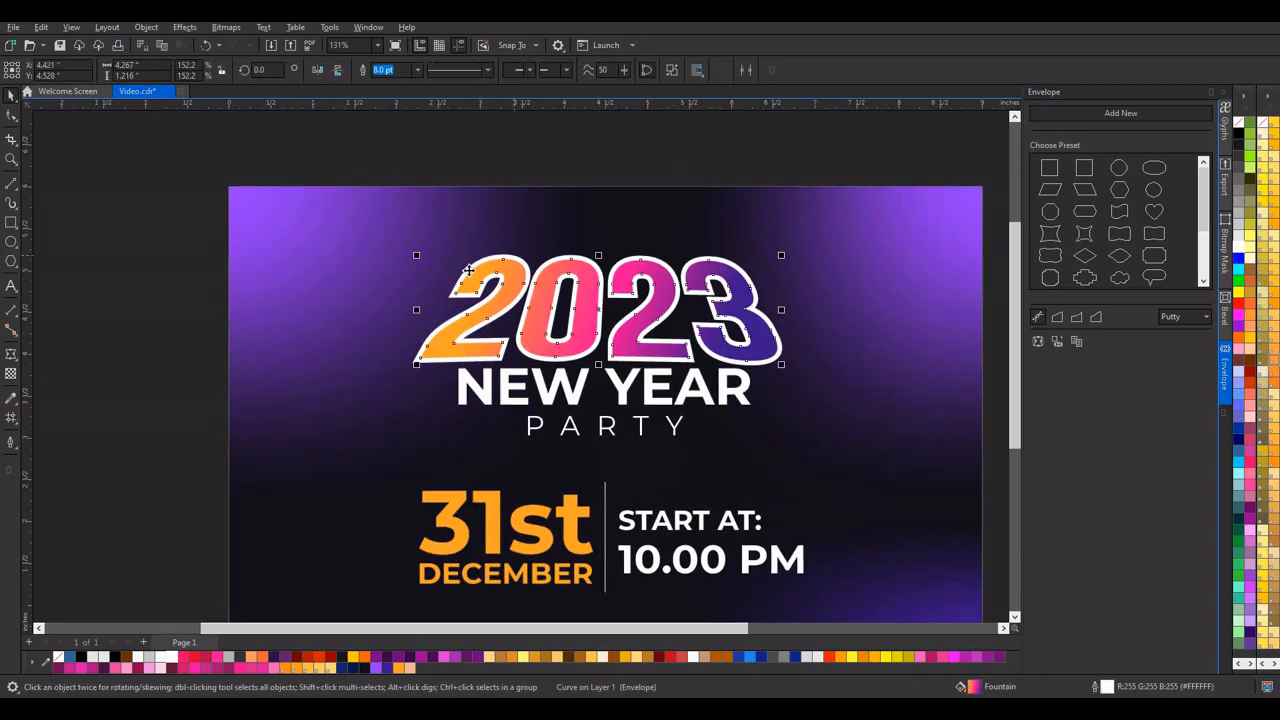
{"action": "left_click", "coordinate": [16, 422]}
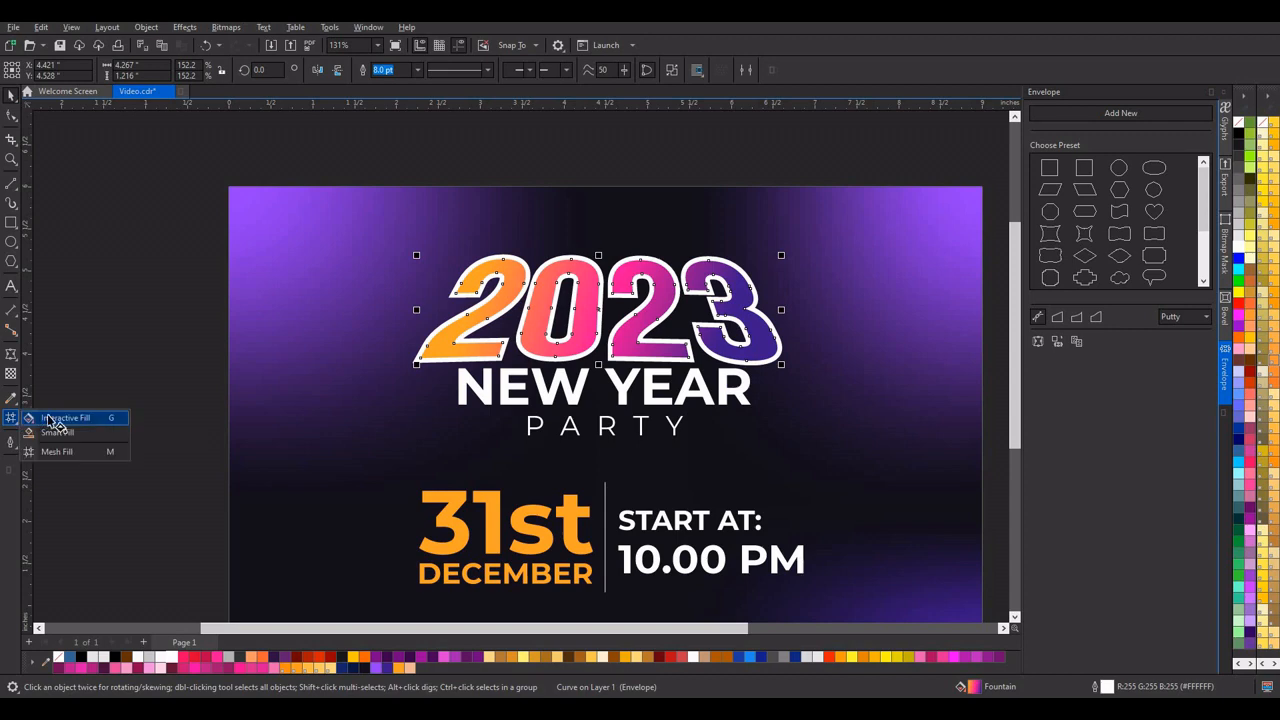
{"action": "left_click", "coordinate": [58, 424]}
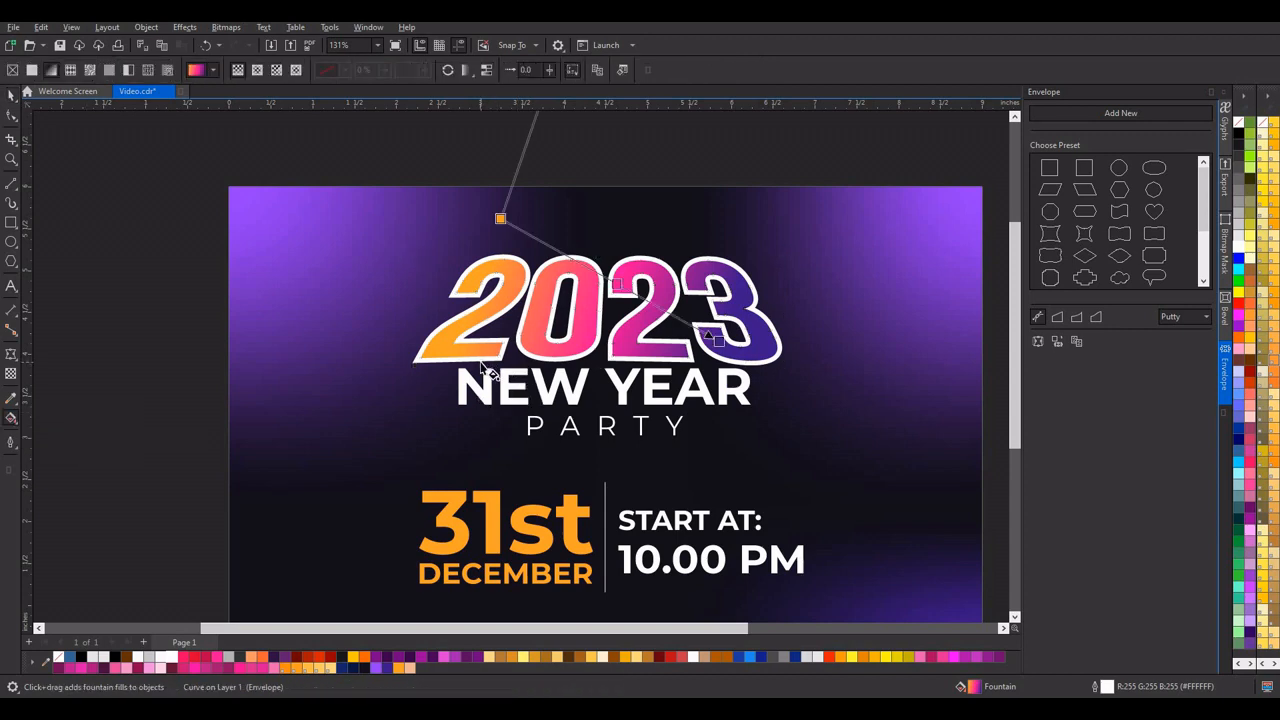
{"action": "left_click_drag", "start_coordinate": [482, 364], "coordinate": [640, 262]}
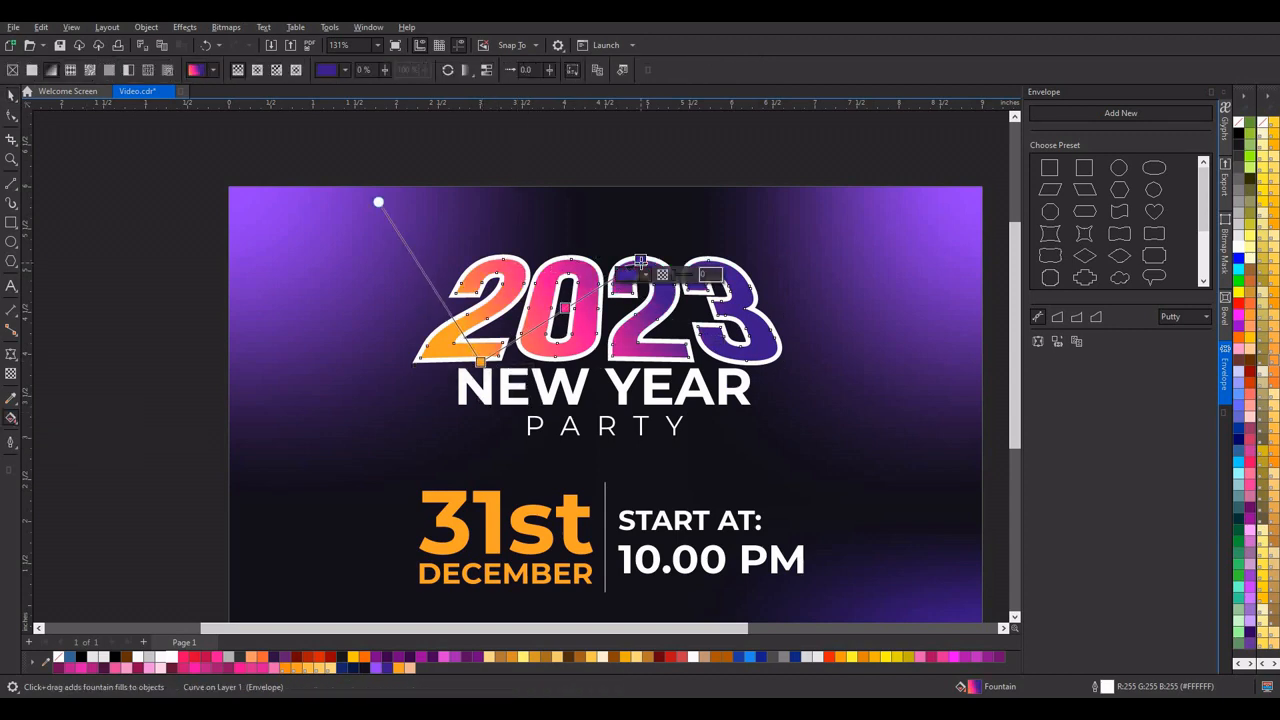
{"action": "scroll", "coordinate": [640, 261], "scroll_direction": "down", "scroll_amount": 3}
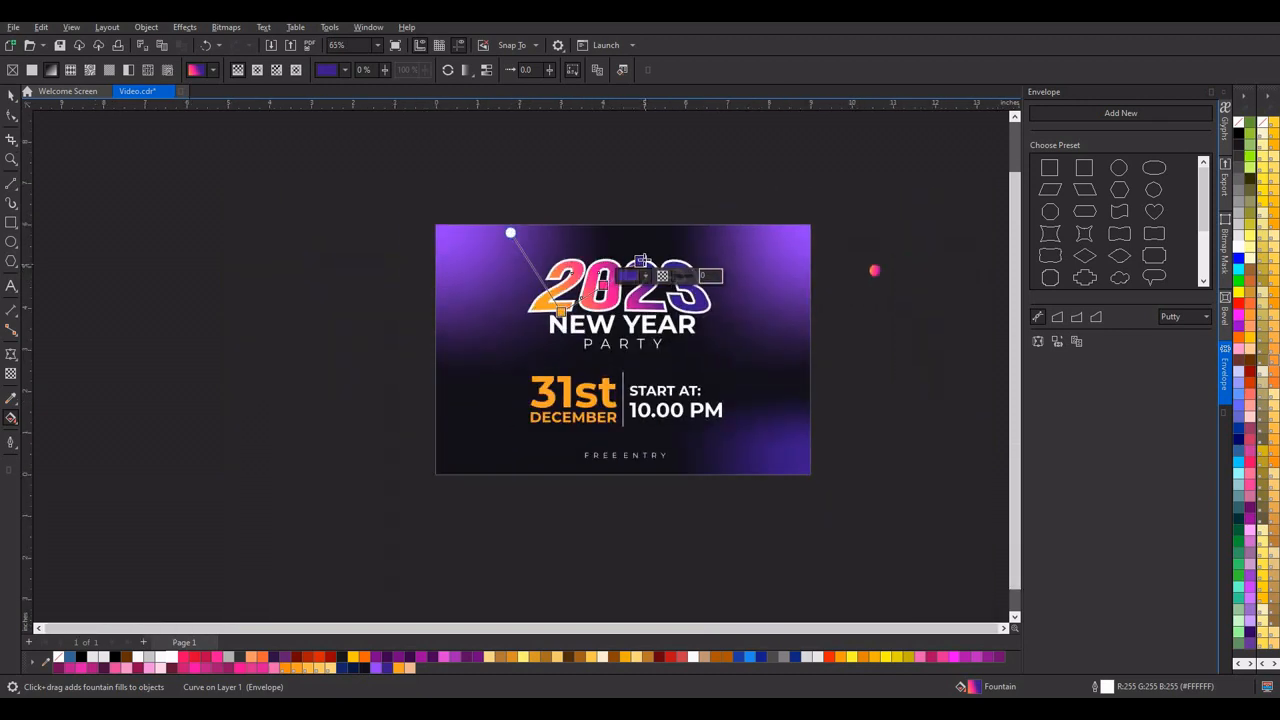
{"action": "left_click_drag", "start_coordinate": [691, 258], "coordinate": [678, 262]}
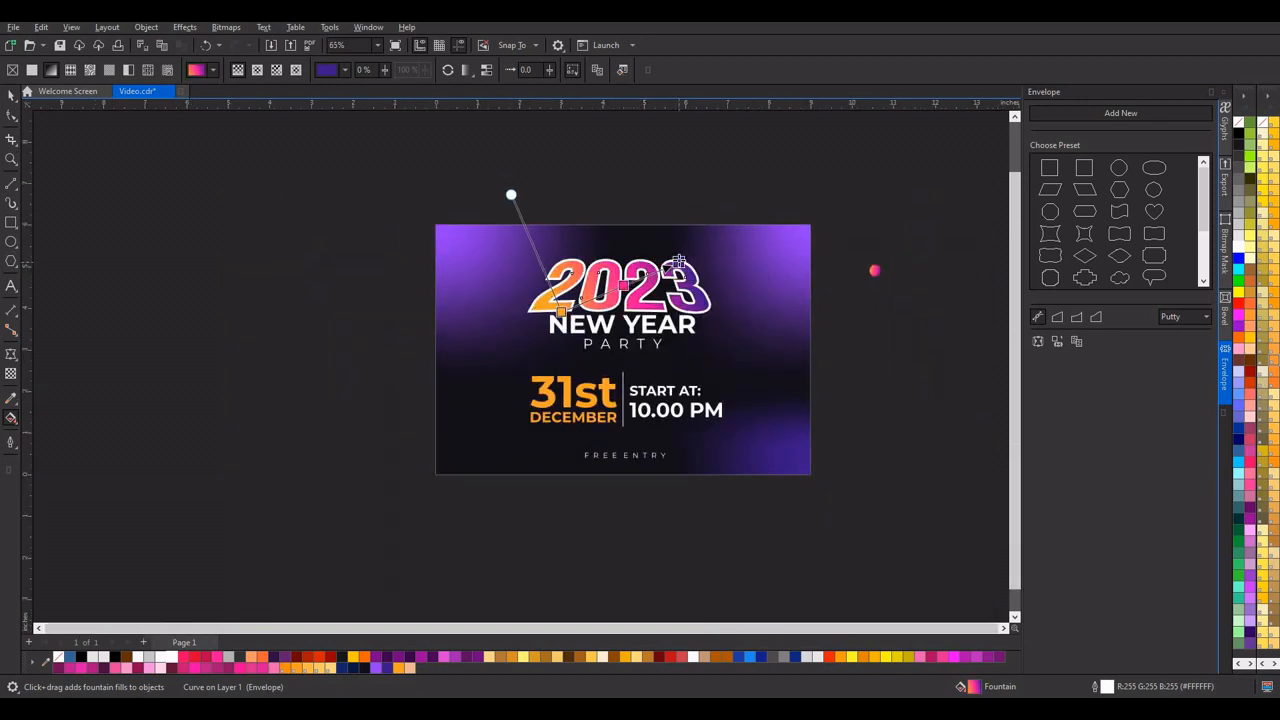
{"action": "left_click", "coordinate": [11, 96]}
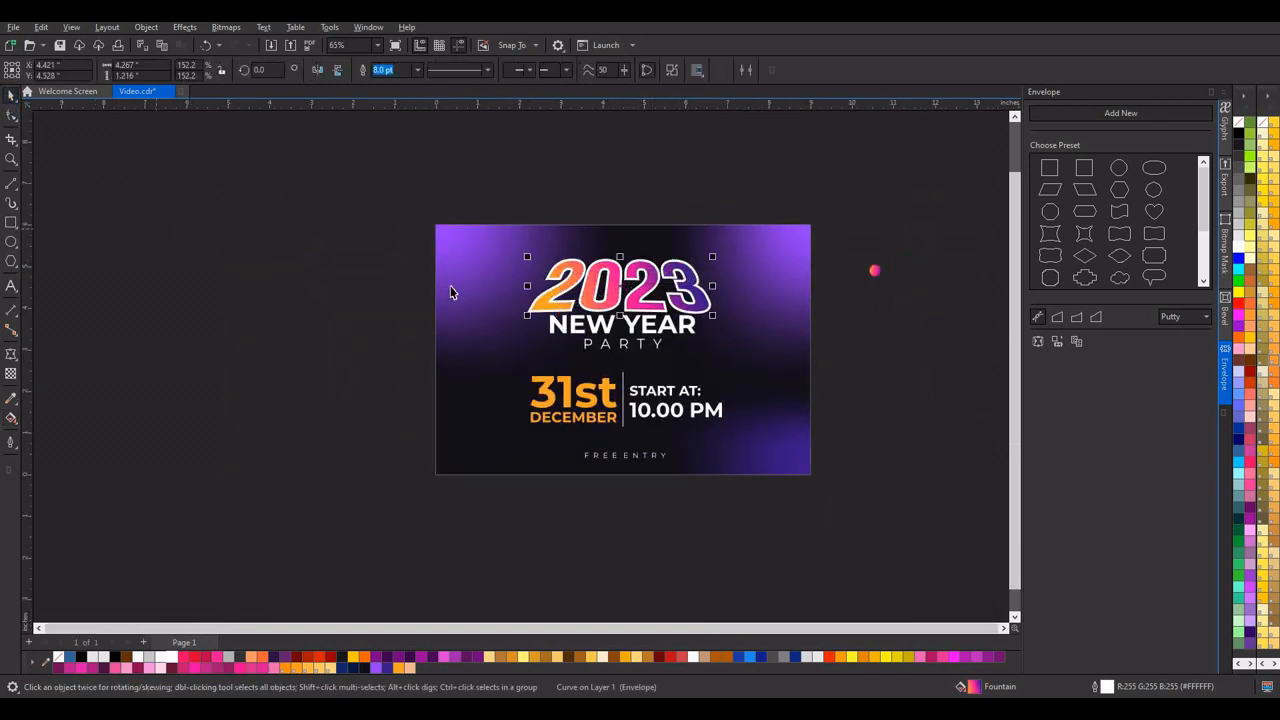
{"action": "left_click", "coordinate": [450, 289]}
{"action": "scroll", "coordinate": [643, 299], "scroll_direction": "down", "scroll_amount": 3}
{"action": "scroll", "coordinate": [643, 300], "scroll_direction": "up", "scroll_amount": 4}
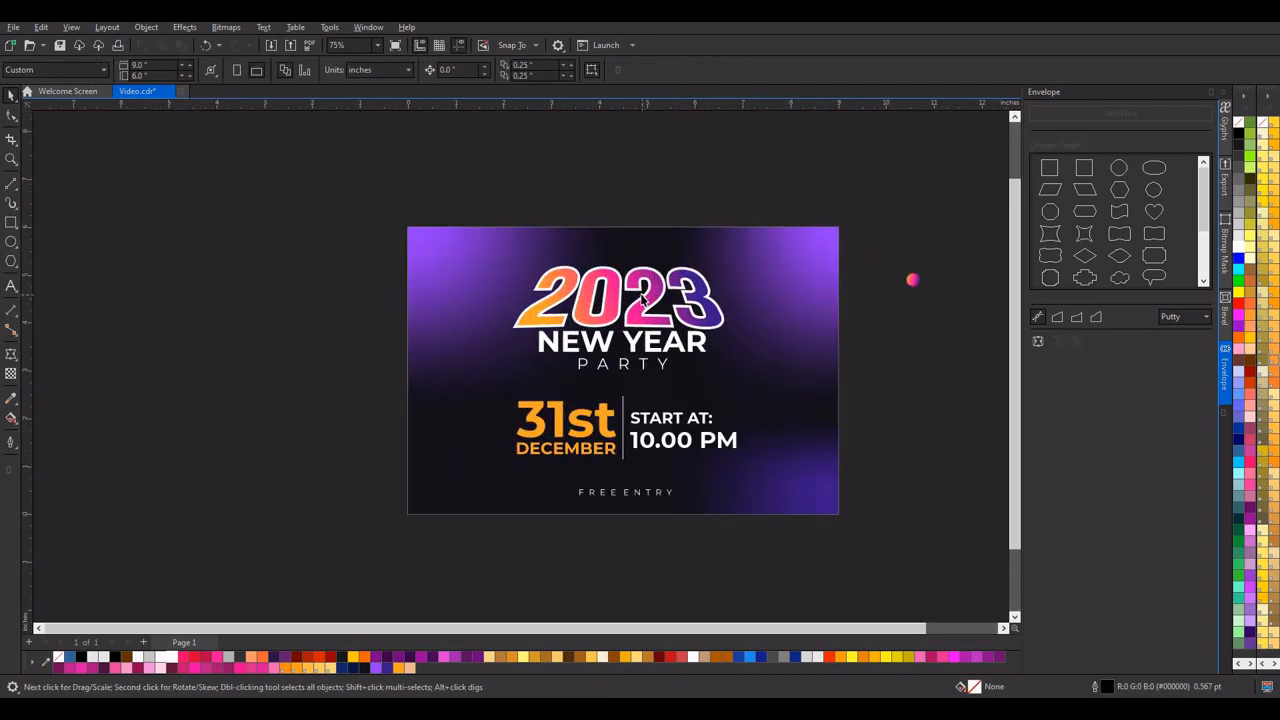
{"action": "scroll", "coordinate": [643, 298], "scroll_direction": "up", "scroll_amount": 2}
{"action": "left_click", "coordinate": [643, 256]}
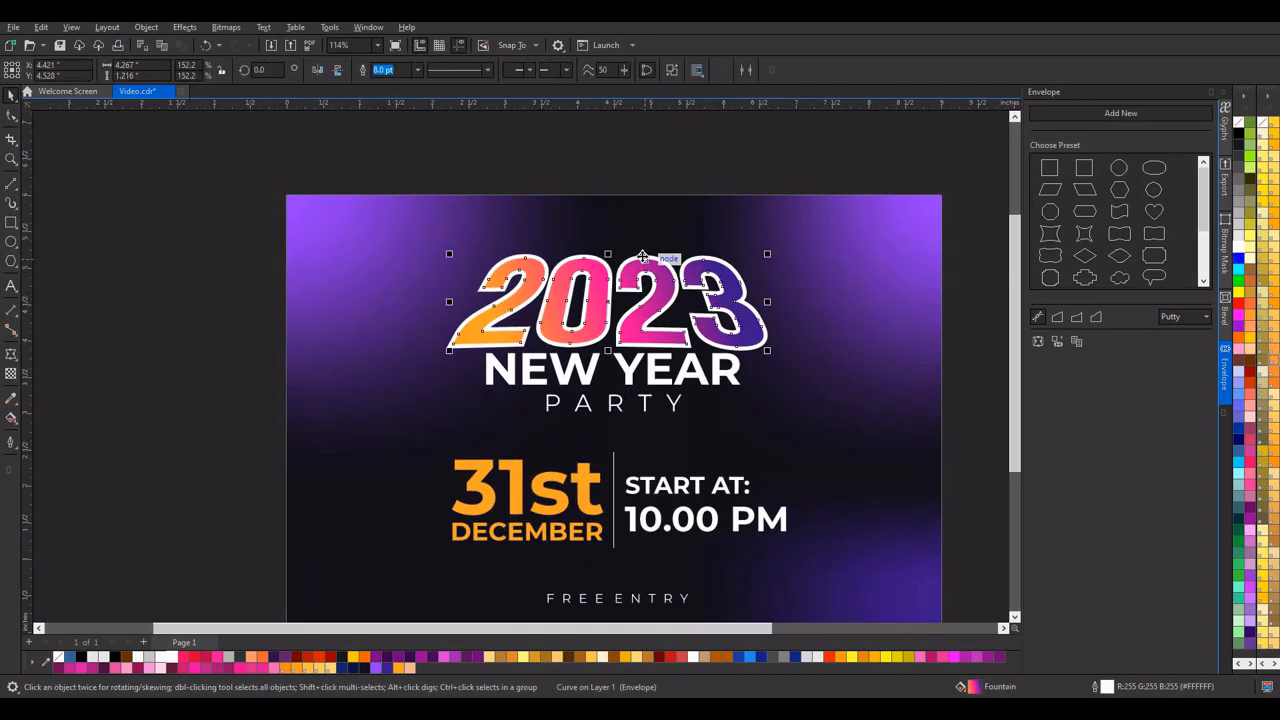
{"action": "scroll", "coordinate": [620, 241], "scroll_direction": "down", "scroll_amount": 2}
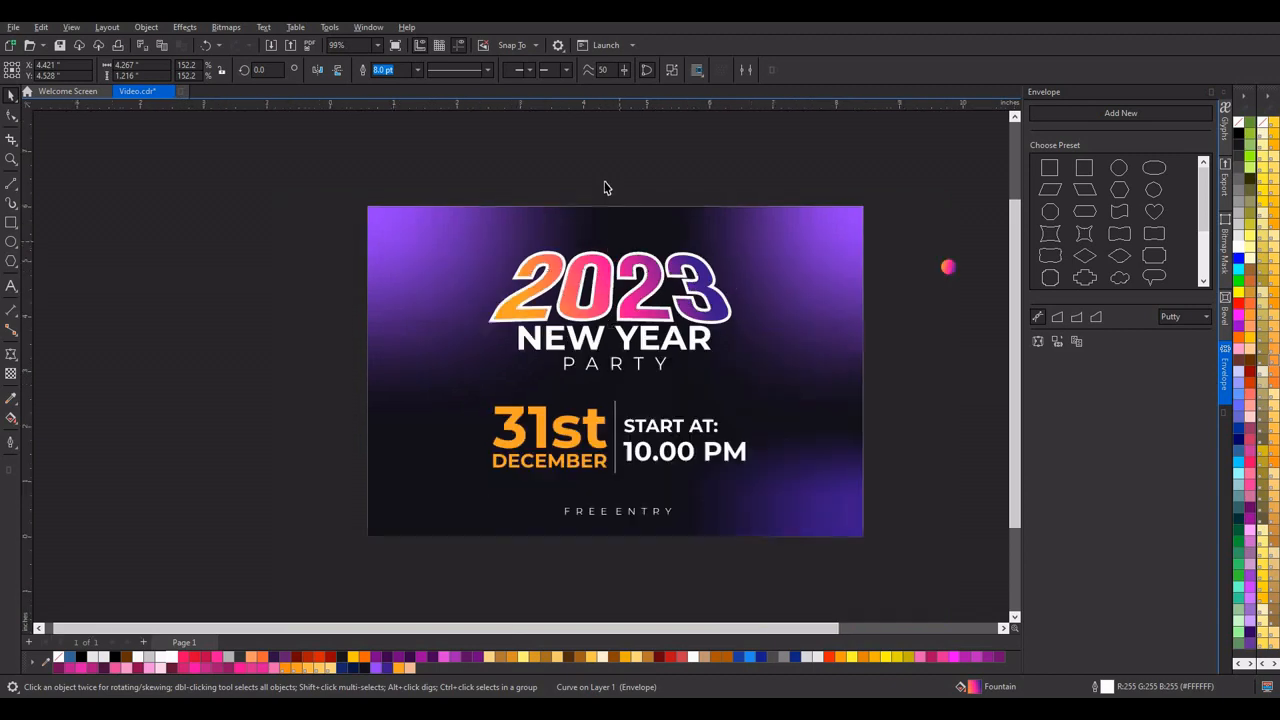
{"action": "left_click", "coordinate": [604, 182]}
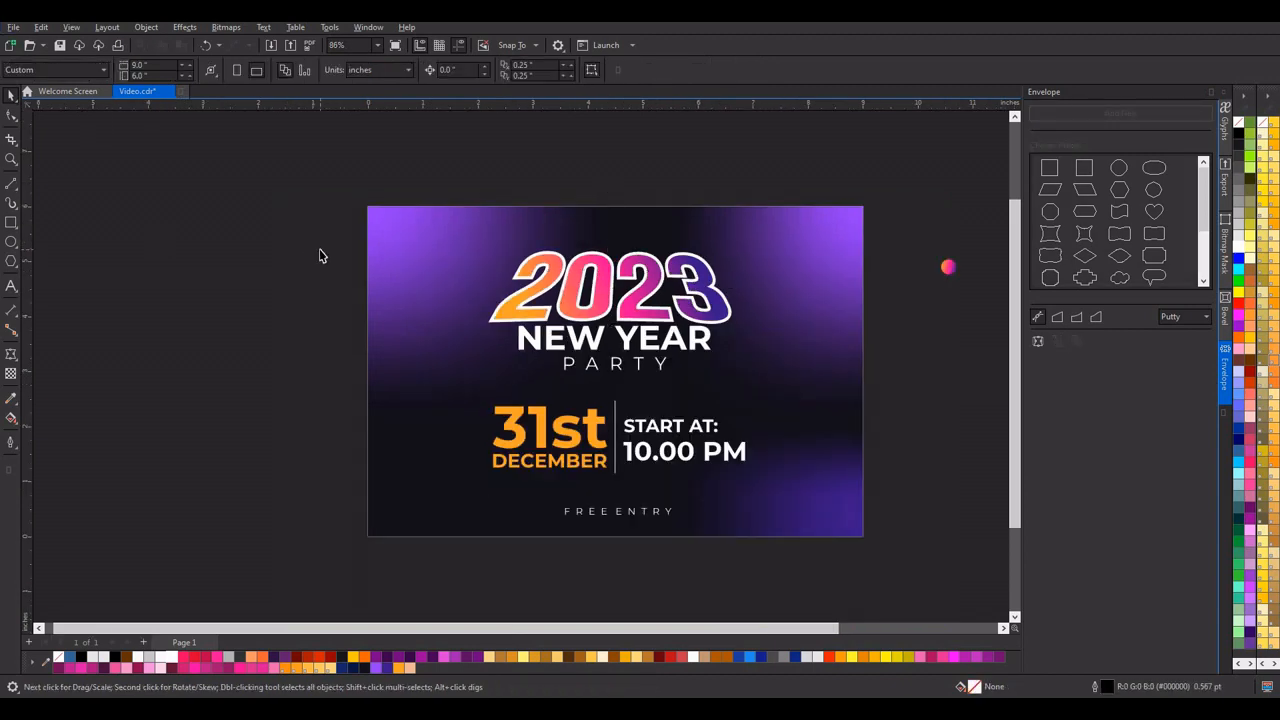
Step: Draw a narrow upright round-ended rectangle about 0.17 × 1.67 in beside the flyer and convert it to curves
{"action": "left_click", "coordinate": [11, 222]}
{"action": "left_click_drag", "start_coordinate": [239, 237], "coordinate": [250, 331]}
{"action": "scroll", "coordinate": [246, 232], "scroll_direction": "up", "scroll_amount": 3}
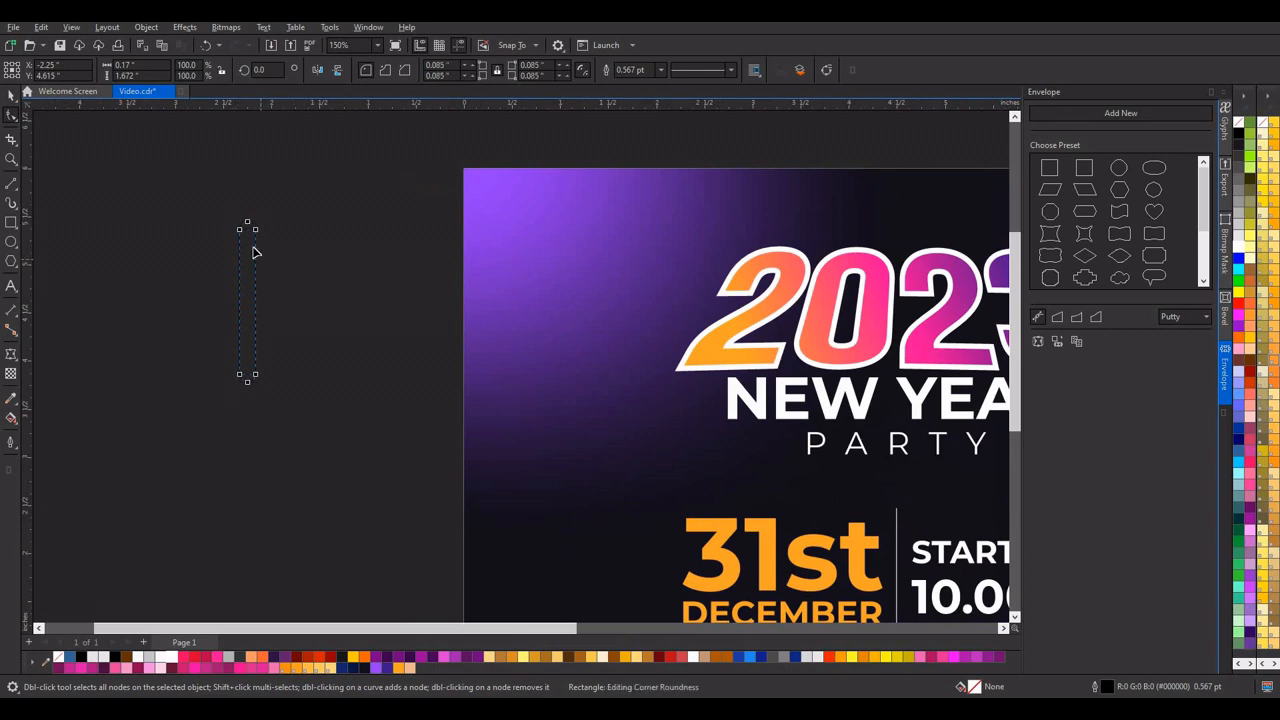
{"action": "left_click", "coordinate": [146, 27]}
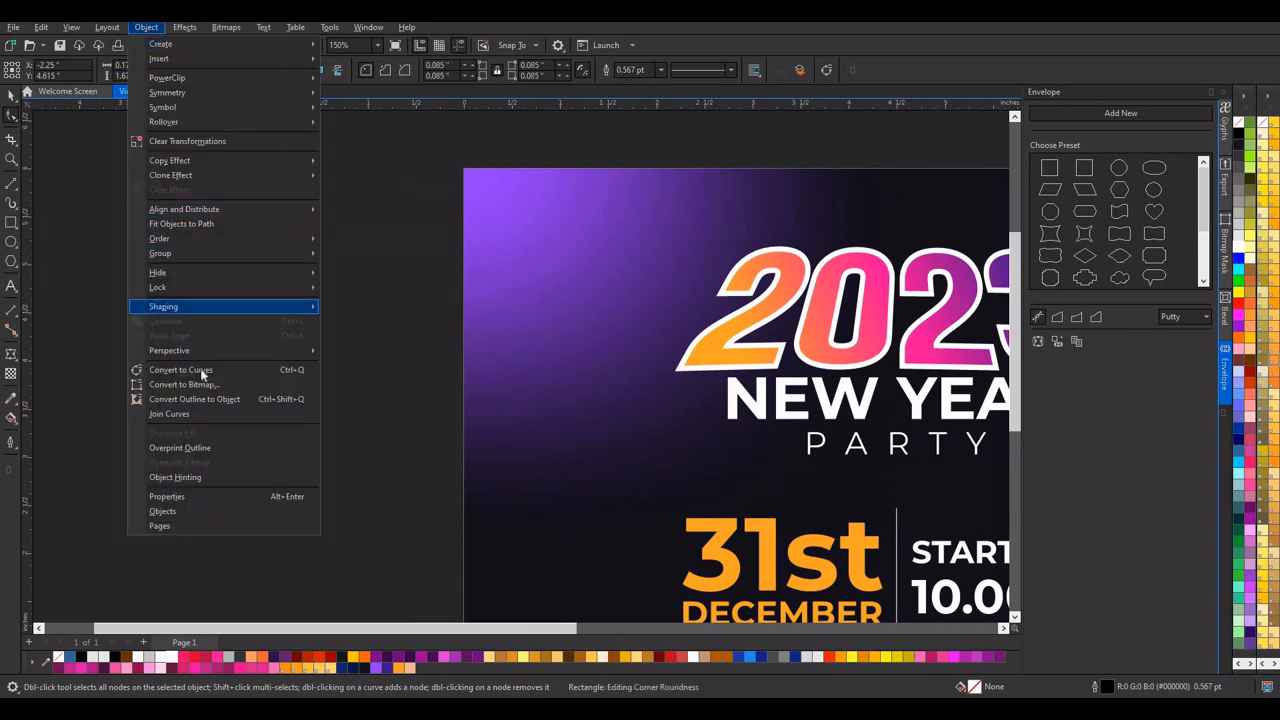
{"action": "left_click", "coordinate": [200, 372]}
{"action": "left_click", "coordinate": [10, 97]}
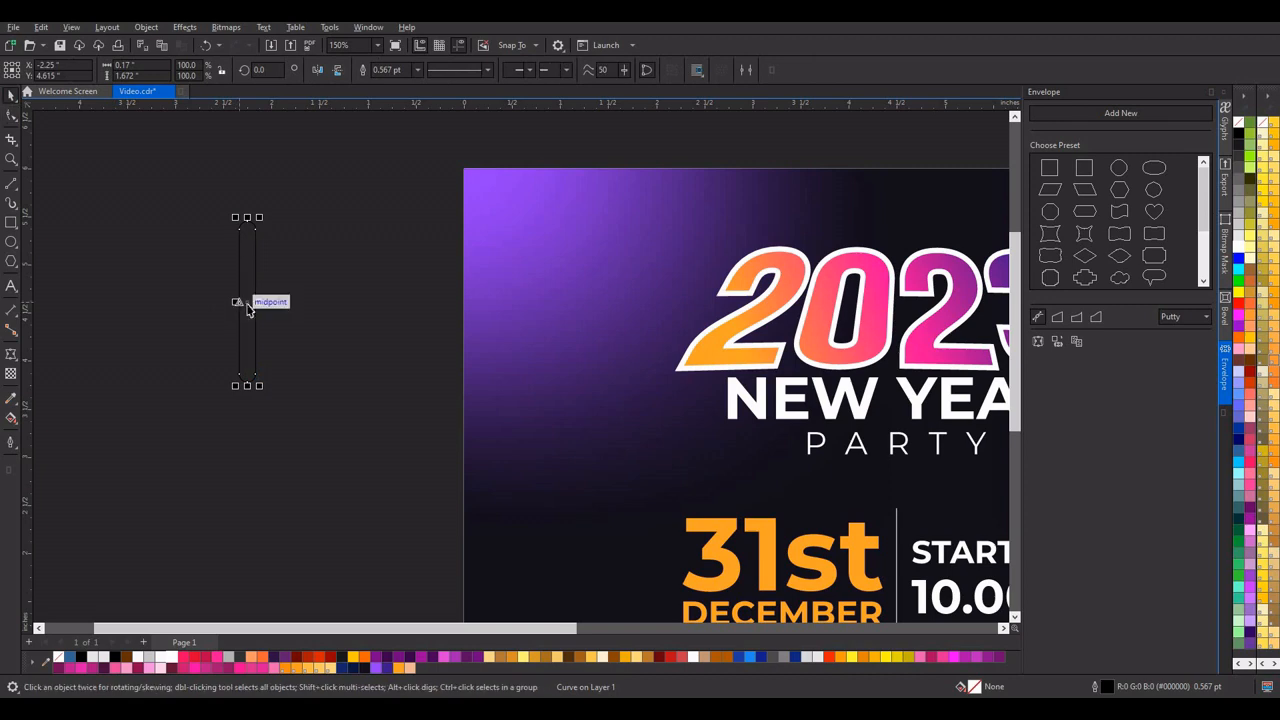
Step: Taper the rounded bar to a sharp point at its lower end by removing the lower side nodes and straightening both sides
{"action": "double_click", "coordinate": [245, 306]}
{"action": "scroll", "coordinate": [245, 383], "scroll_direction": "up", "scroll_amount": 3}
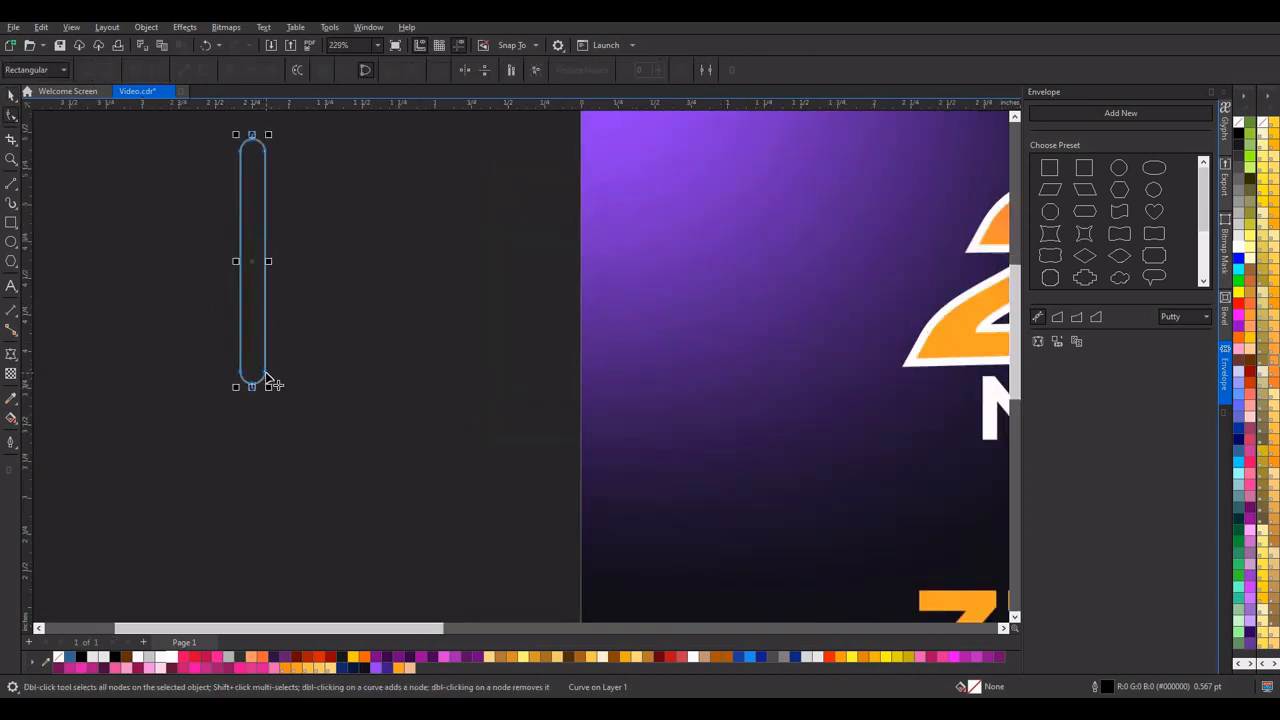
{"action": "left_click_drag", "start_coordinate": [267, 379], "coordinate": [246, 384]}
{"action": "double_click", "coordinate": [241, 372]}
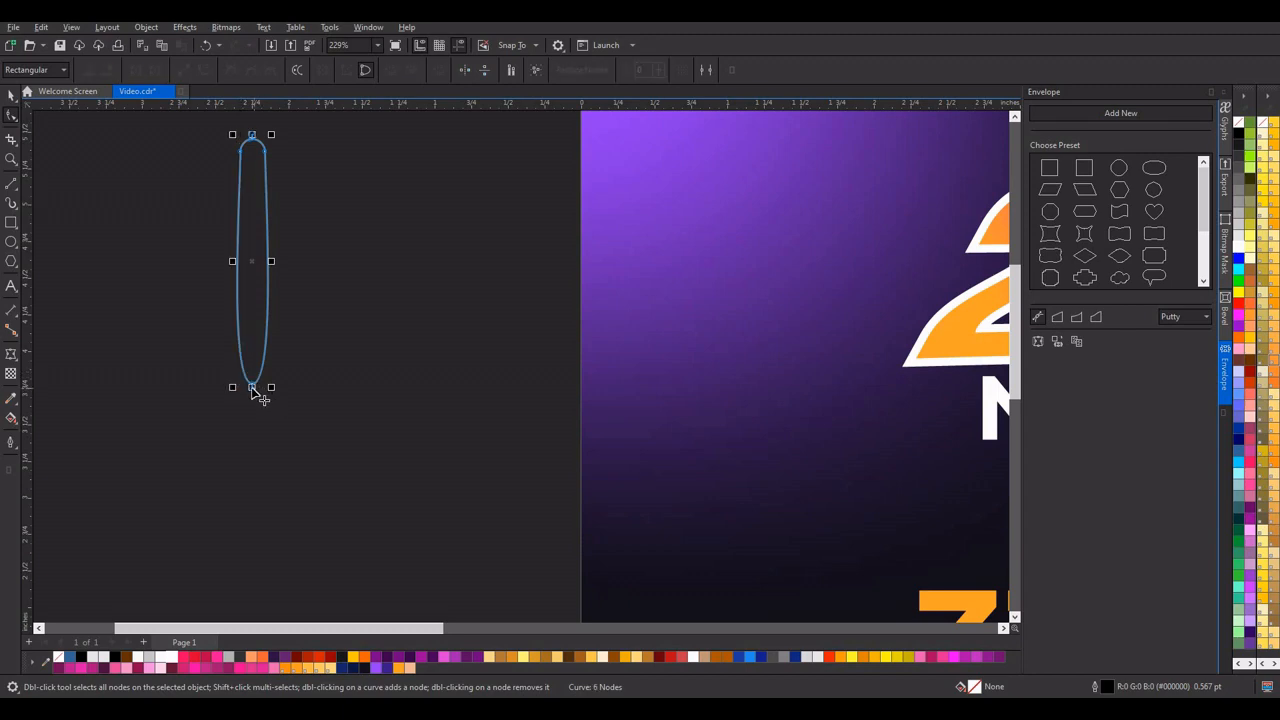
{"action": "left_click", "coordinate": [252, 385]}
{"action": "left_click_drag", "start_coordinate": [276, 384], "coordinate": [253, 380]}
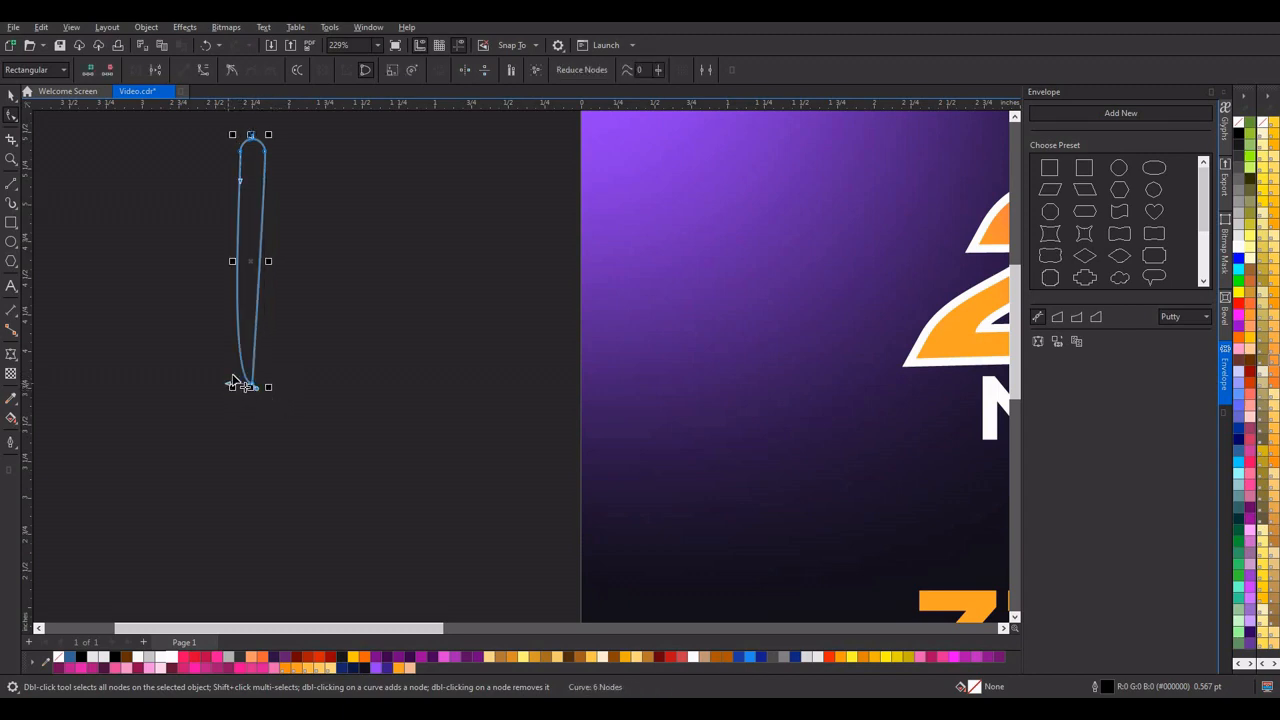
{"action": "left_click_drag", "start_coordinate": [237, 383], "coordinate": [251, 381]}
{"action": "key", "text": "space"}
Step: Rotate copies of the tapered ray around its lower tip at 30° intervals to form a full twelve-ray burst
{"action": "scroll", "coordinate": [350, 286], "scroll_direction": "down", "scroll_amount": 2}
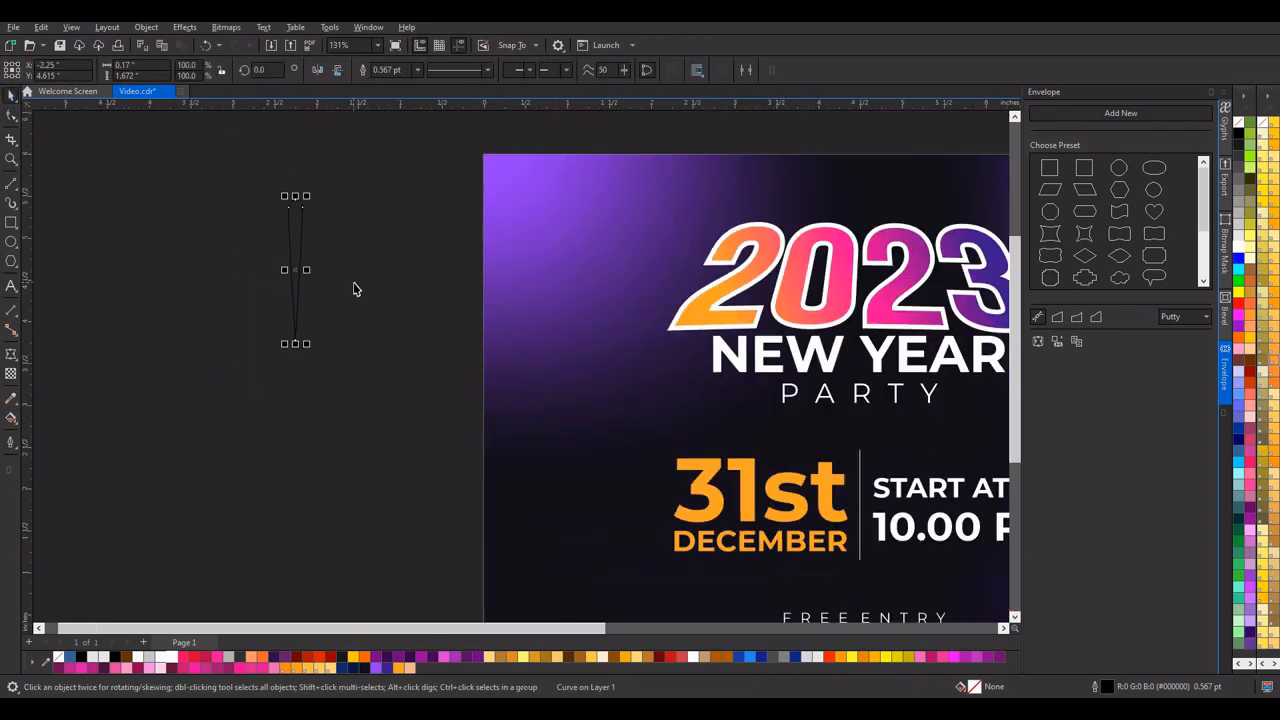
{"action": "left_click", "coordinate": [295, 272]}
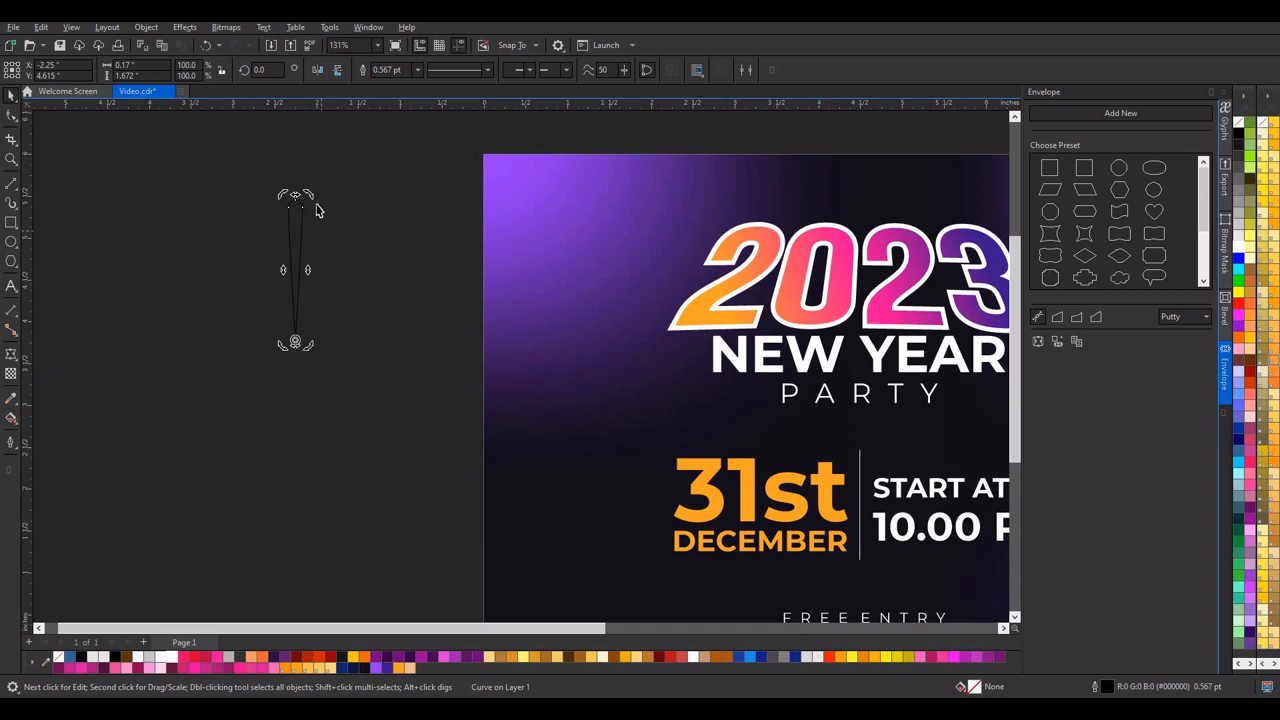
{"action": "left_click_drag", "start_coordinate": [310, 196], "coordinate": [362, 240]}
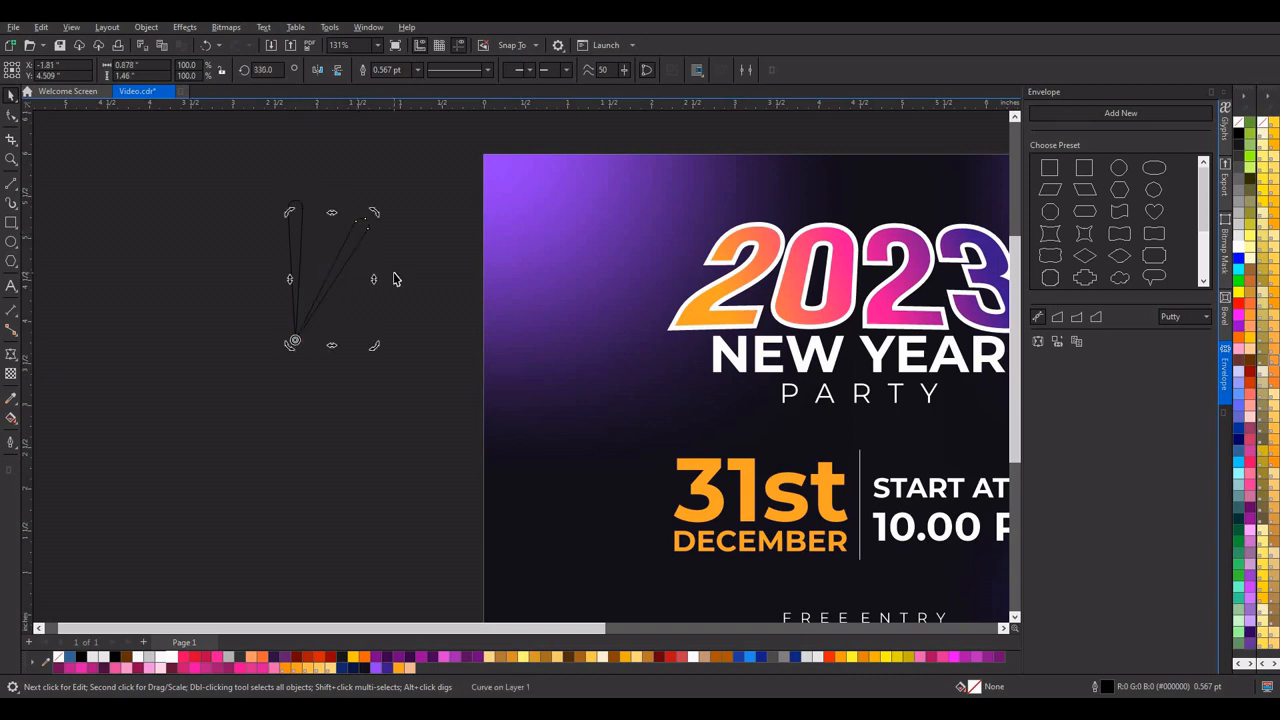
{"action": "key", "text": "ctrl+r"}
{"action": "key", "text": "ctrl+r"}
{"action": "key", "text": "ctrl+r"}
{"action": "key", "text": "ctrl+r"}
{"action": "key", "text": "ctrl+r"}
{"action": "key", "text": "ctrl+r"}
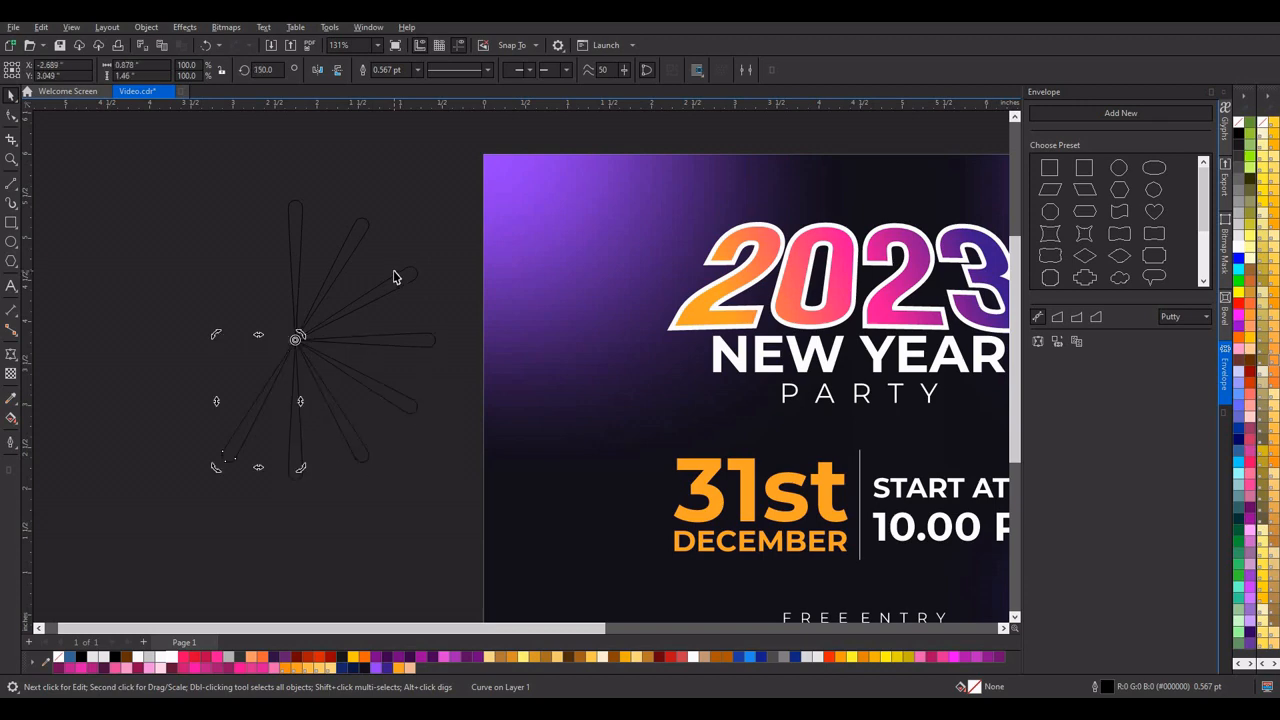
{"action": "key", "text": "ctrl+r"}
{"action": "key", "text": "ctrl+r"}
{"action": "key", "text": "ctrl+r"}
{"action": "key", "text": "ctrl+r"}
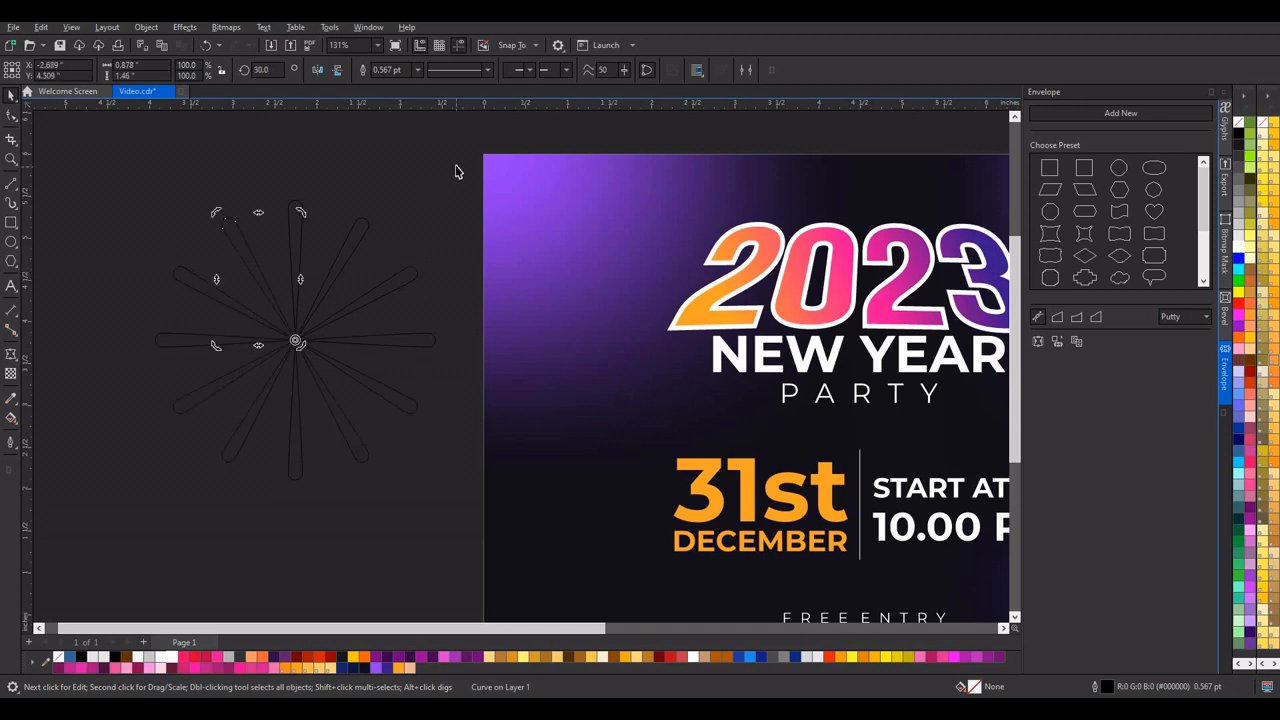
Step: Try to apply the small circle's gradient fill to the upright ray of the burst
{"action": "left_click_drag", "start_coordinate": [455, 172], "coordinate": [117, 530]}
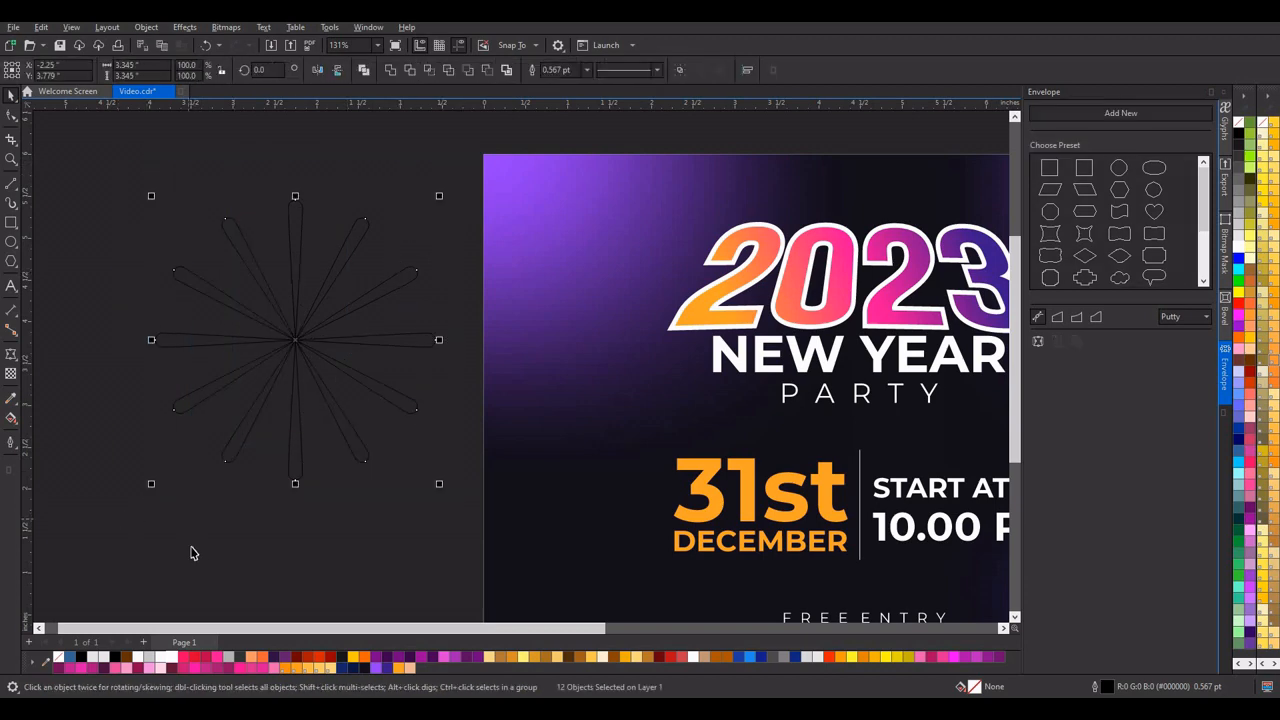
{"action": "left_click", "coordinate": [267, 492]}
{"action": "scroll", "coordinate": [491, 329], "scroll_direction": "down", "scroll_amount": 3}
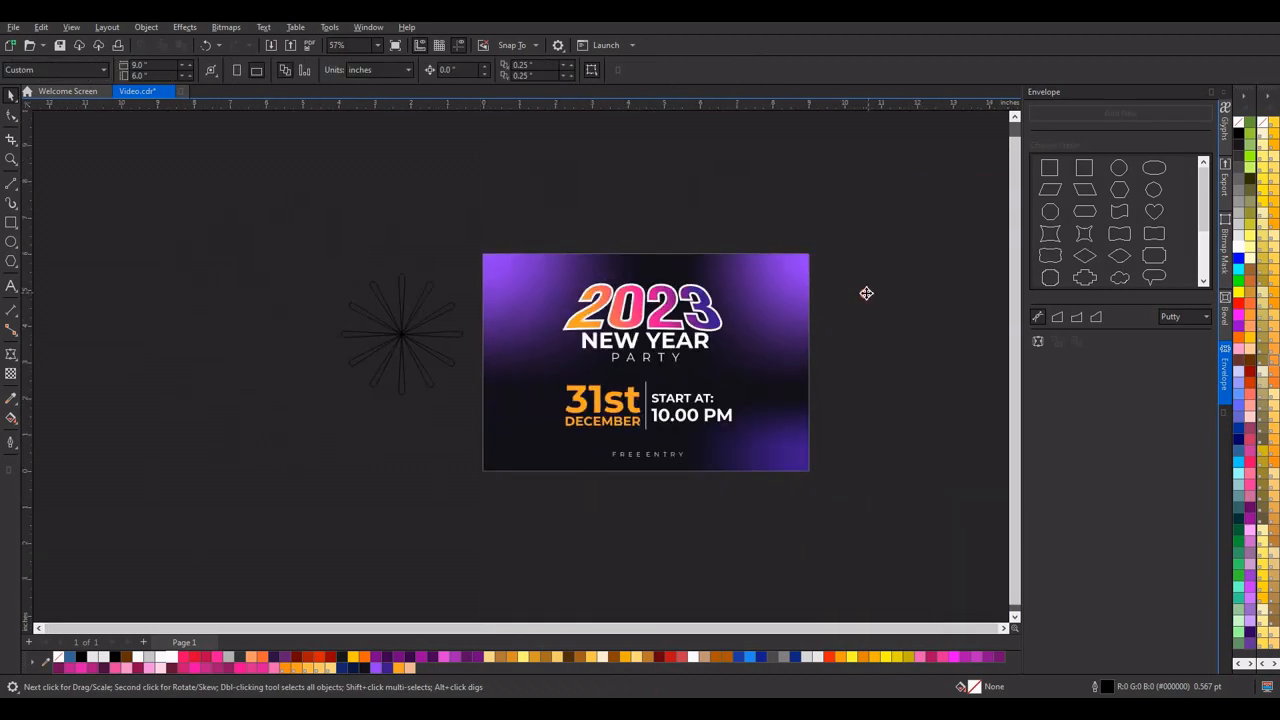
{"action": "left_click", "coordinate": [423, 294]}
{"action": "scroll", "coordinate": [422, 292], "scroll_direction": "up", "scroll_amount": 2}
{"action": "left_click_drag", "start_coordinate": [571, 469], "coordinate": [383, 280]}
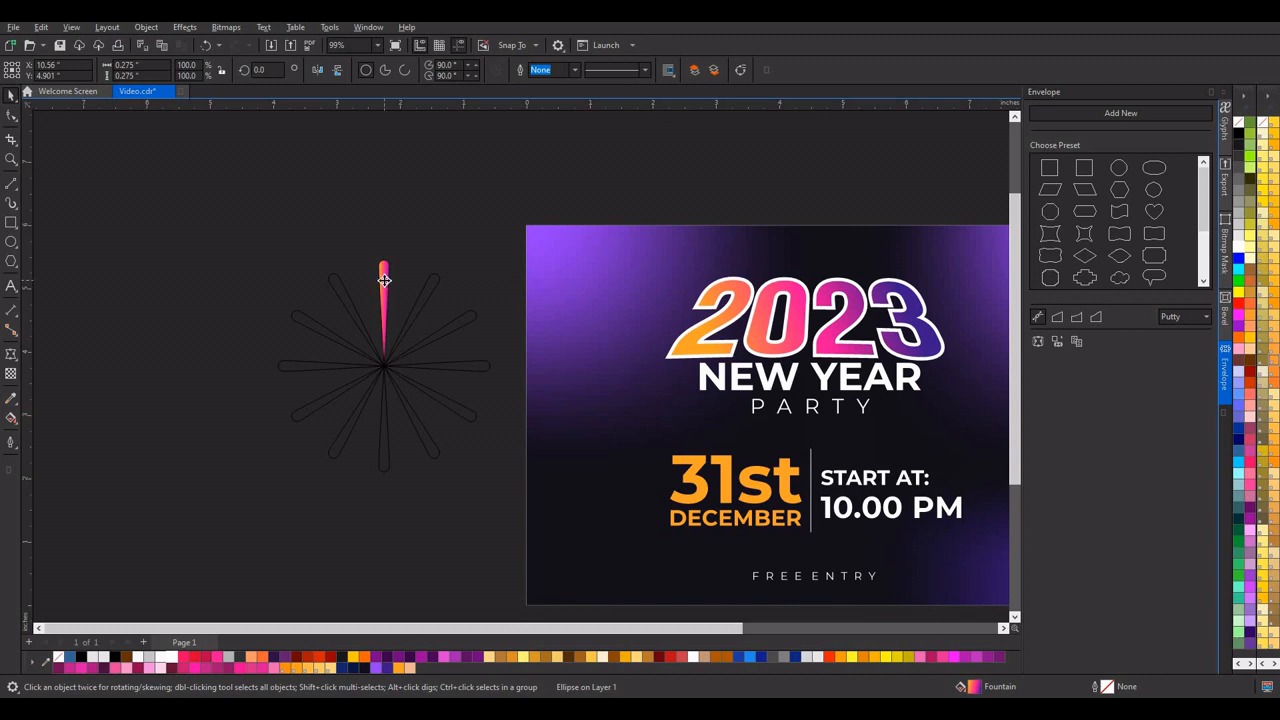
Step: Undo the ray's gradient fill and all the rotated copies, back to the single upright ray
{"action": "key", "text": "ctrl+z"}
{"action": "key", "text": "ctrl+z"}
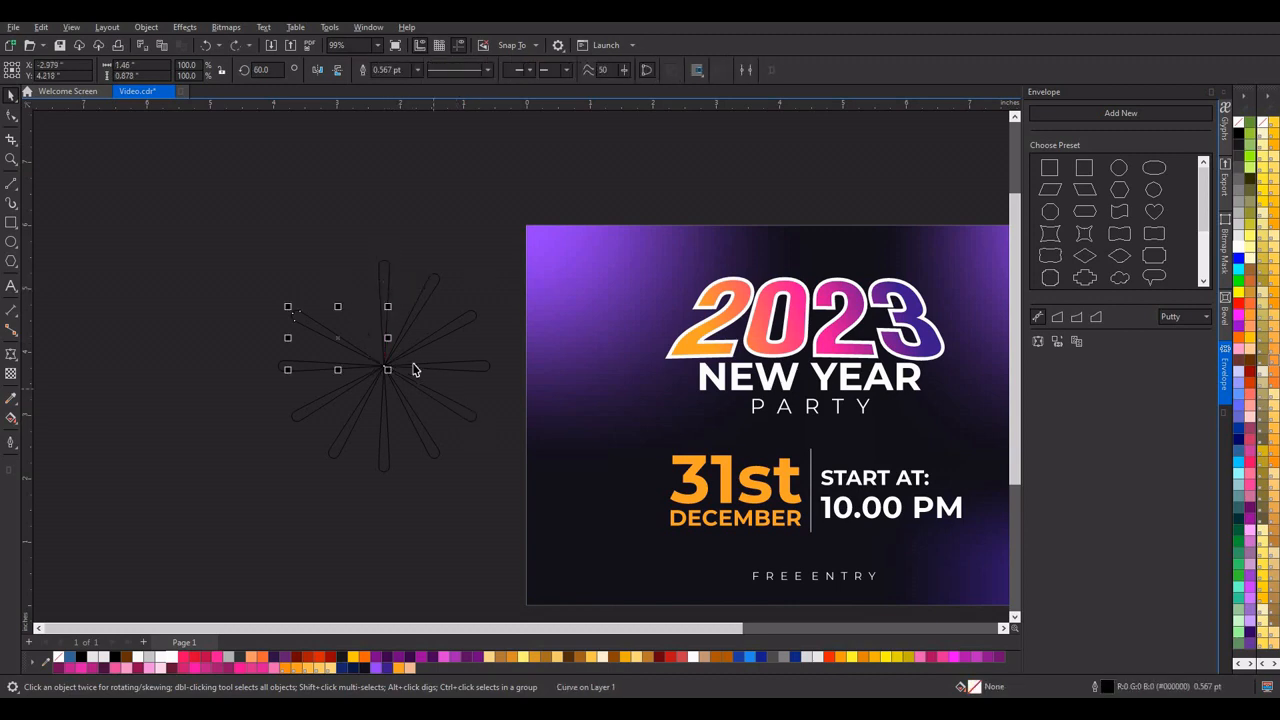
{"action": "key", "text": "ctrl+z"}
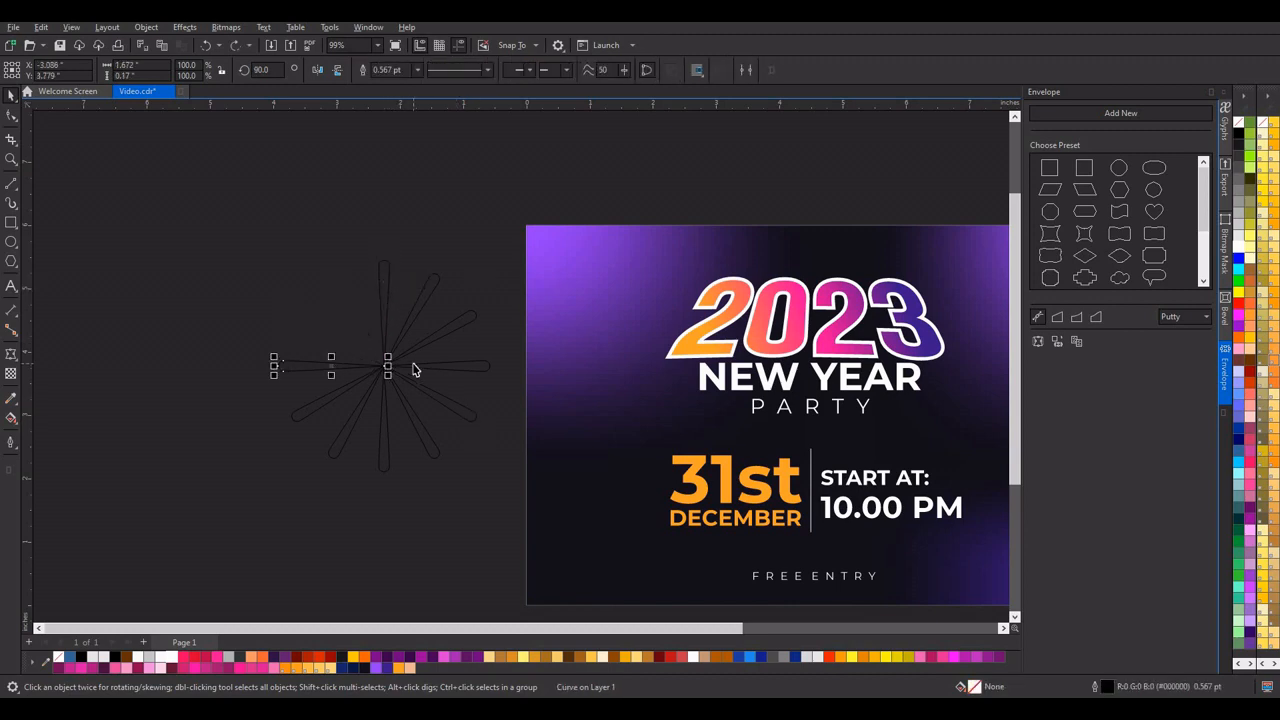
{"action": "key", "text": "ctrl+z"}
{"action": "key", "text": "ctrl+z"}
{"action": "key", "text": "ctrl+z"}
{"action": "key", "text": "ctrl+z"}
{"action": "key", "text": "ctrl+z"}
{"action": "key", "text": "ctrl+z"}
{"action": "key", "text": "ctrl+z"}
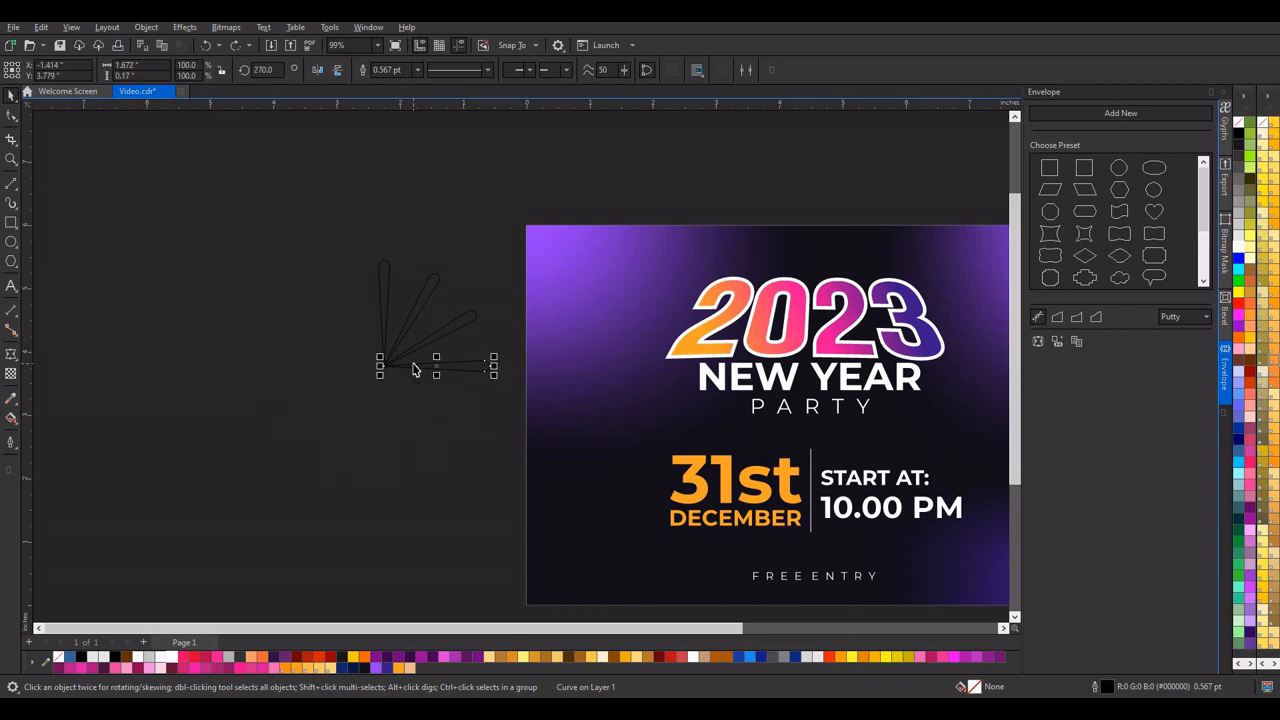
{"action": "key", "text": "ctrl+z"}
{"action": "key", "text": "ctrl+z"}
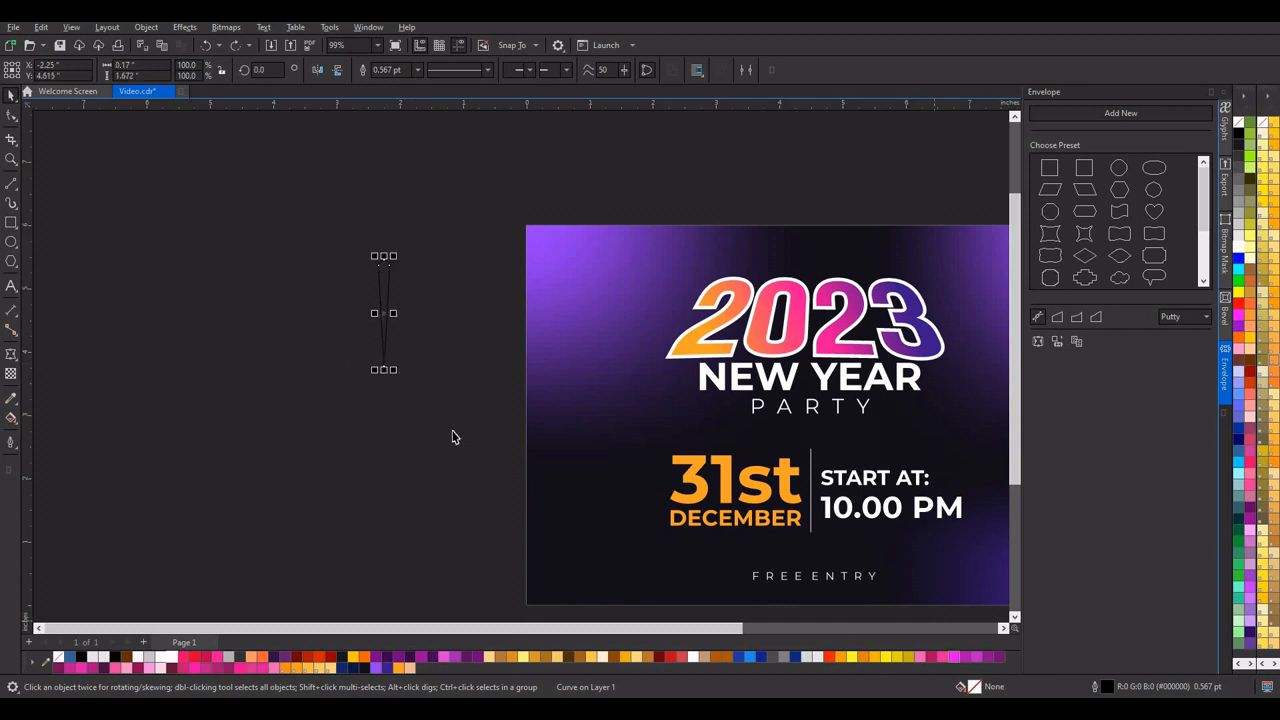
Step: Fill the single tapered ray with the 2023 heading's gradient and remove the ray's outline
{"action": "left_click", "coordinate": [416, 419]}
{"action": "scroll", "coordinate": [420, 412], "scroll_direction": "down", "scroll_amount": 1}
{"action": "left_click", "coordinate": [621, 363]}
{"action": "scroll", "coordinate": [401, 344], "scroll_direction": "up", "scroll_amount": 2}
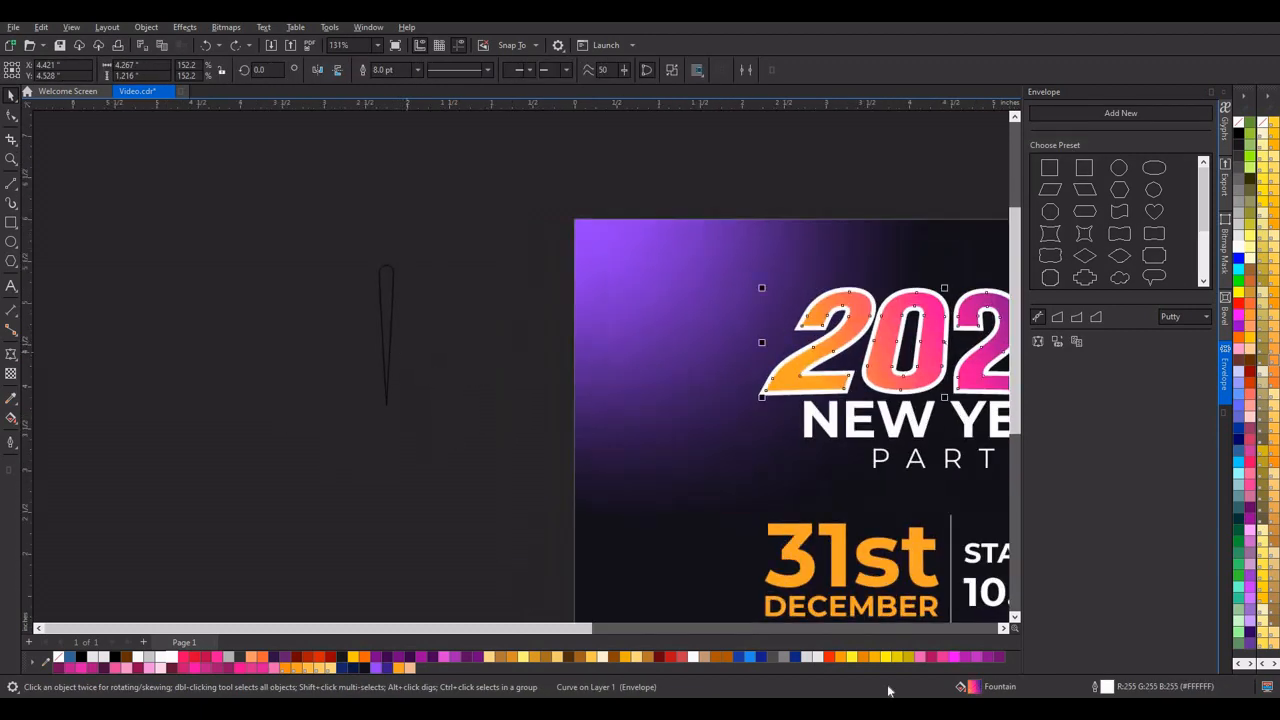
{"action": "left_click_drag", "start_coordinate": [975, 690], "coordinate": [386, 288]}
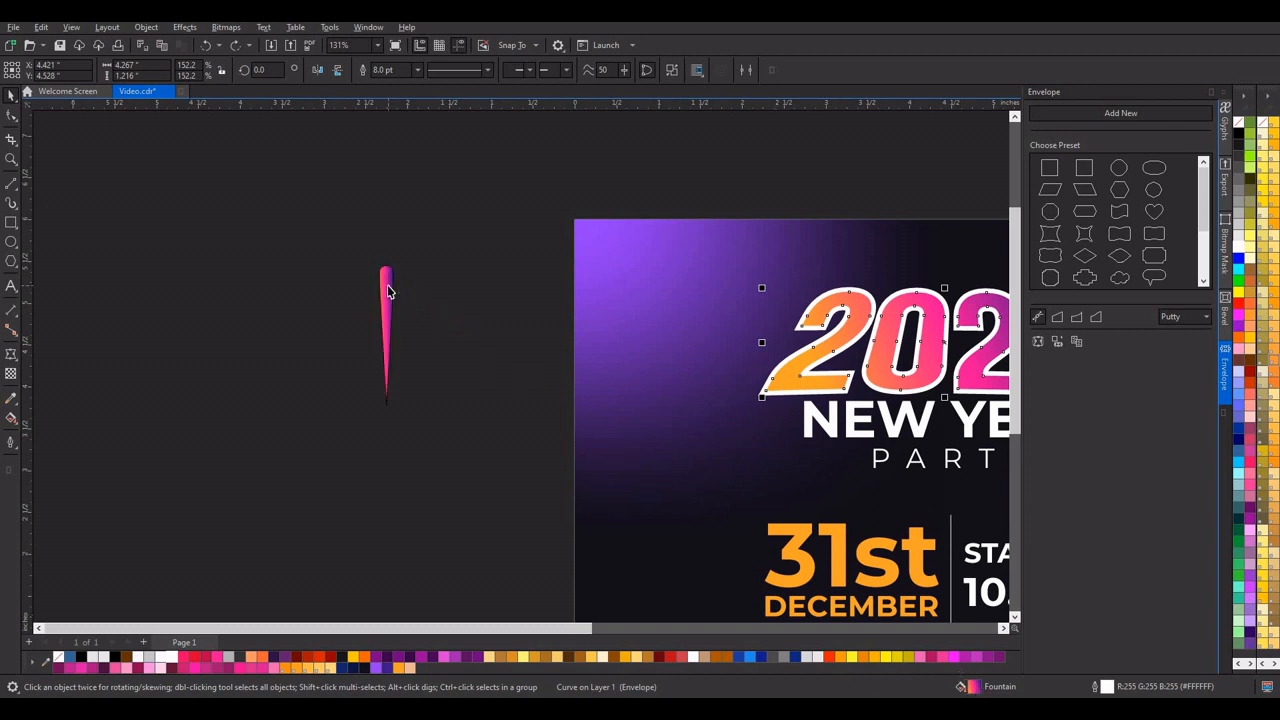
{"action": "right_click", "coordinate": [58, 658]}
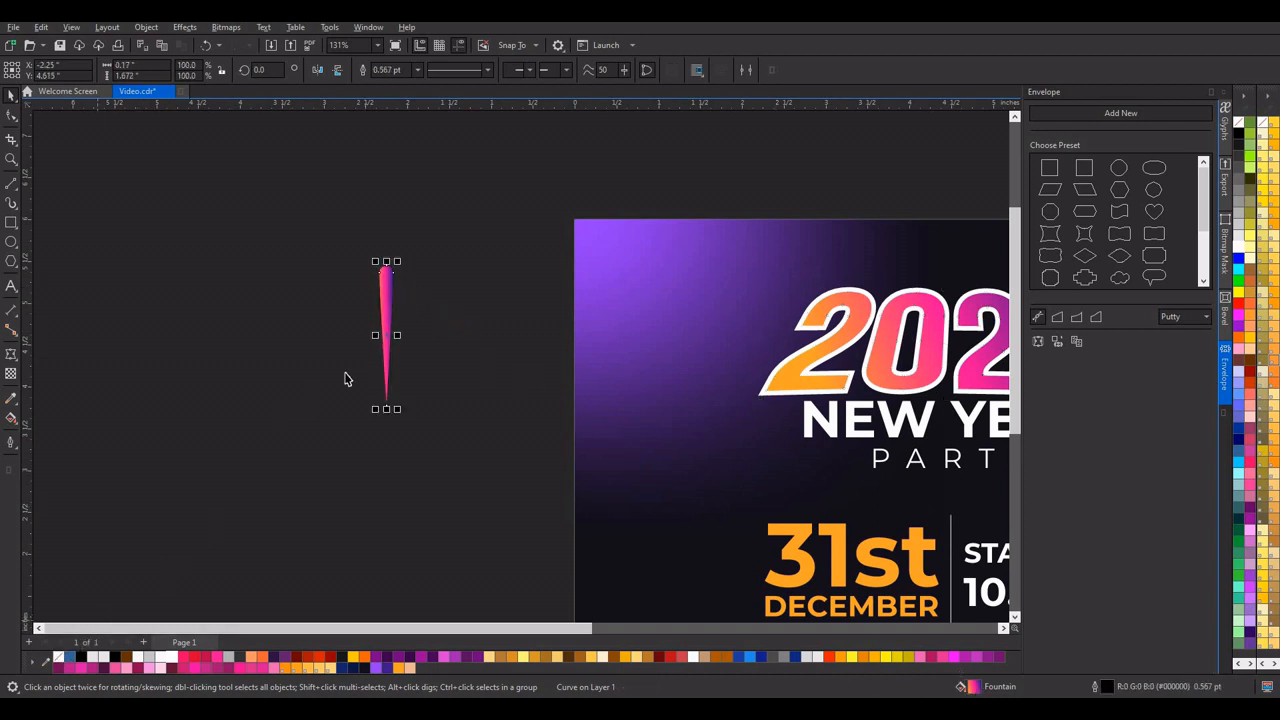
Step: Rotate copies of the gradient ray around its lower tip at 45° intervals to form an eight-ray burst
{"action": "left_click", "coordinate": [388, 336]}
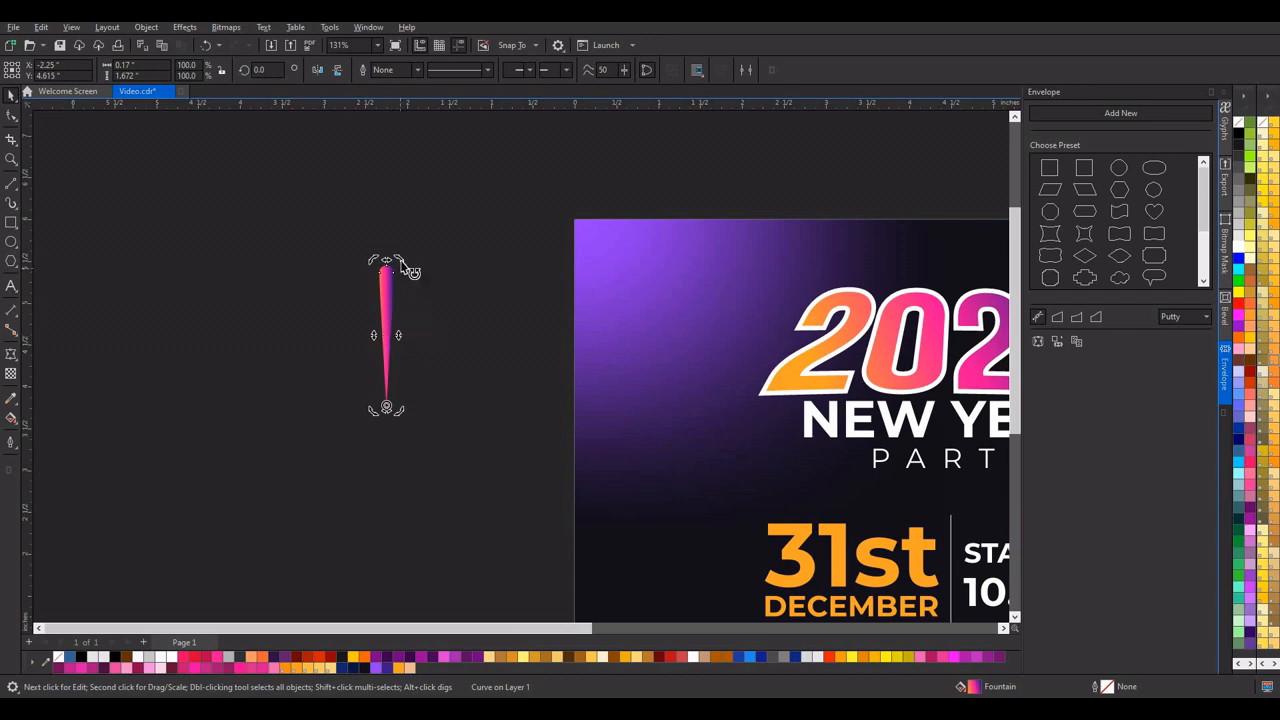
{"action": "left_click_drag", "start_coordinate": [418, 278], "coordinate": [476, 342]}
{"action": "key", "text": "ctrl+r"}
{"action": "key", "text": "ctrl+r"}
{"action": "key", "text": "ctrl+r"}
{"action": "key", "text": "ctrl+r"}
{"action": "key", "text": "ctrl+r"}
{"action": "key", "text": "ctrl+r"}
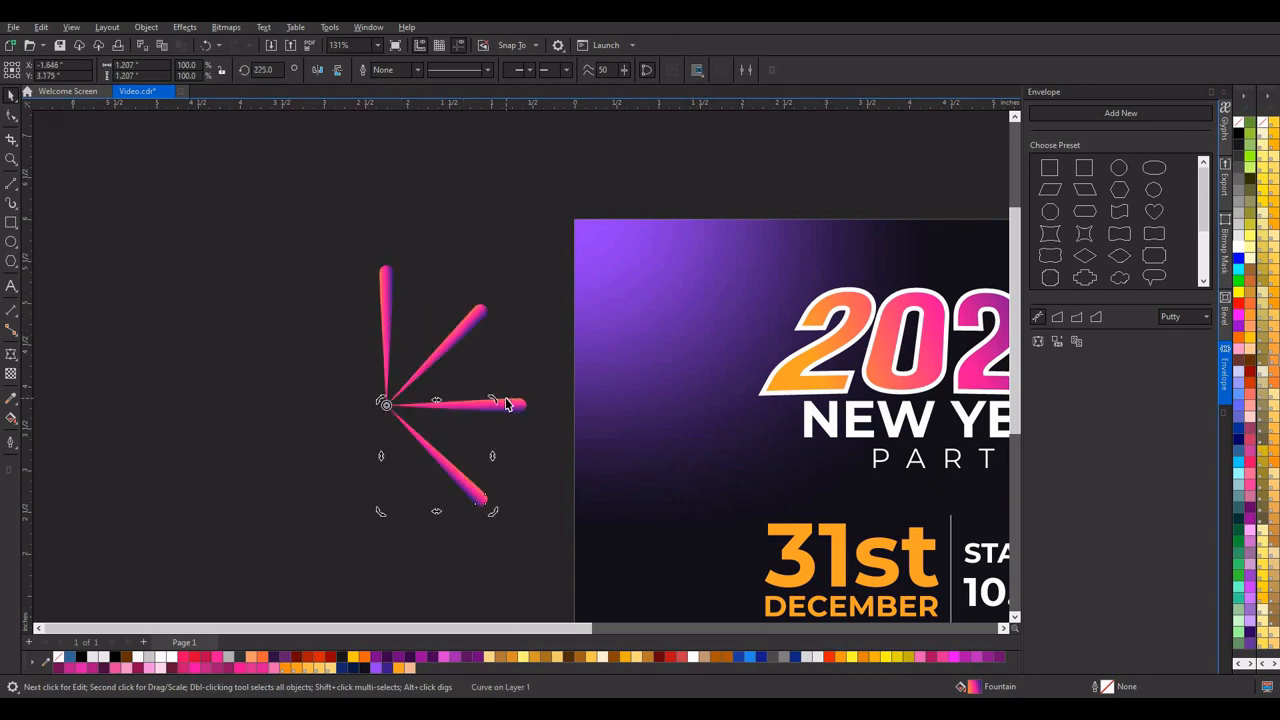
{"action": "left_click", "coordinate": [503, 251]}
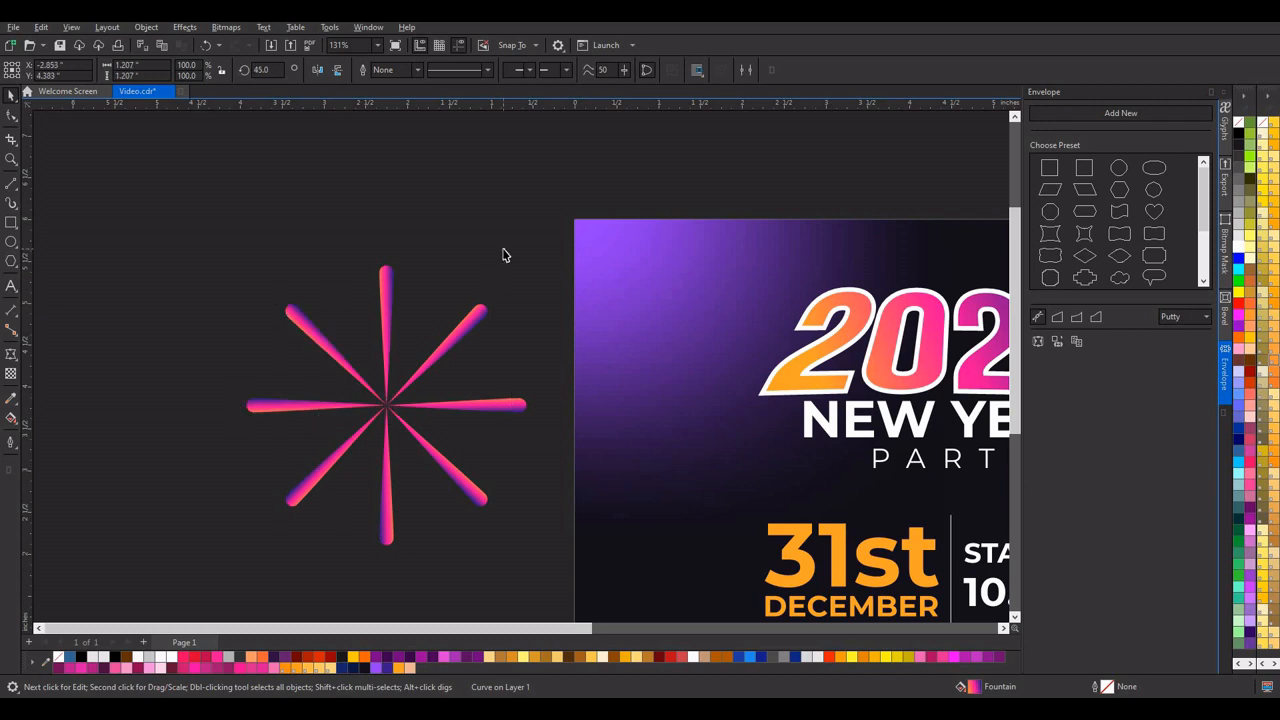
Step: Select all eight rays of the burst and group them
{"action": "scroll", "coordinate": [543, 226], "scroll_direction": "down", "scroll_amount": 1}
{"action": "left_click_drag", "start_coordinate": [541, 223], "coordinate": [398, 413]}
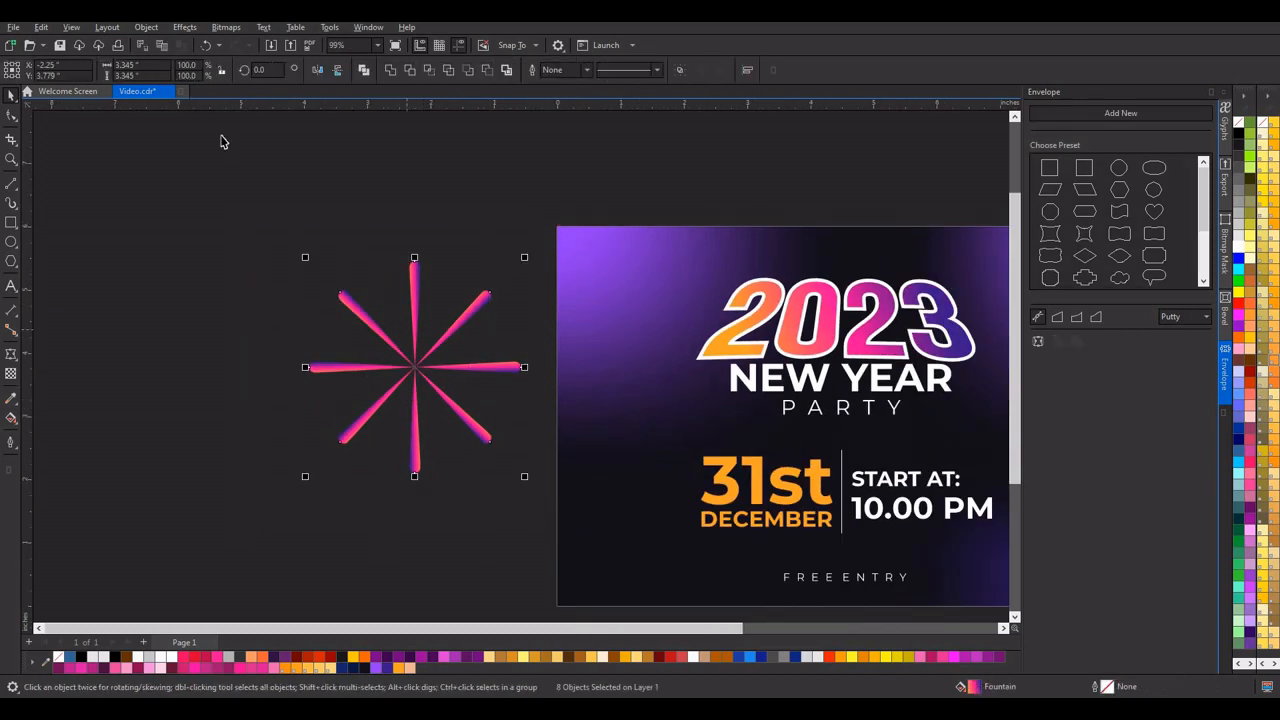
{"action": "mouse_move", "coordinate": [184, 248]}
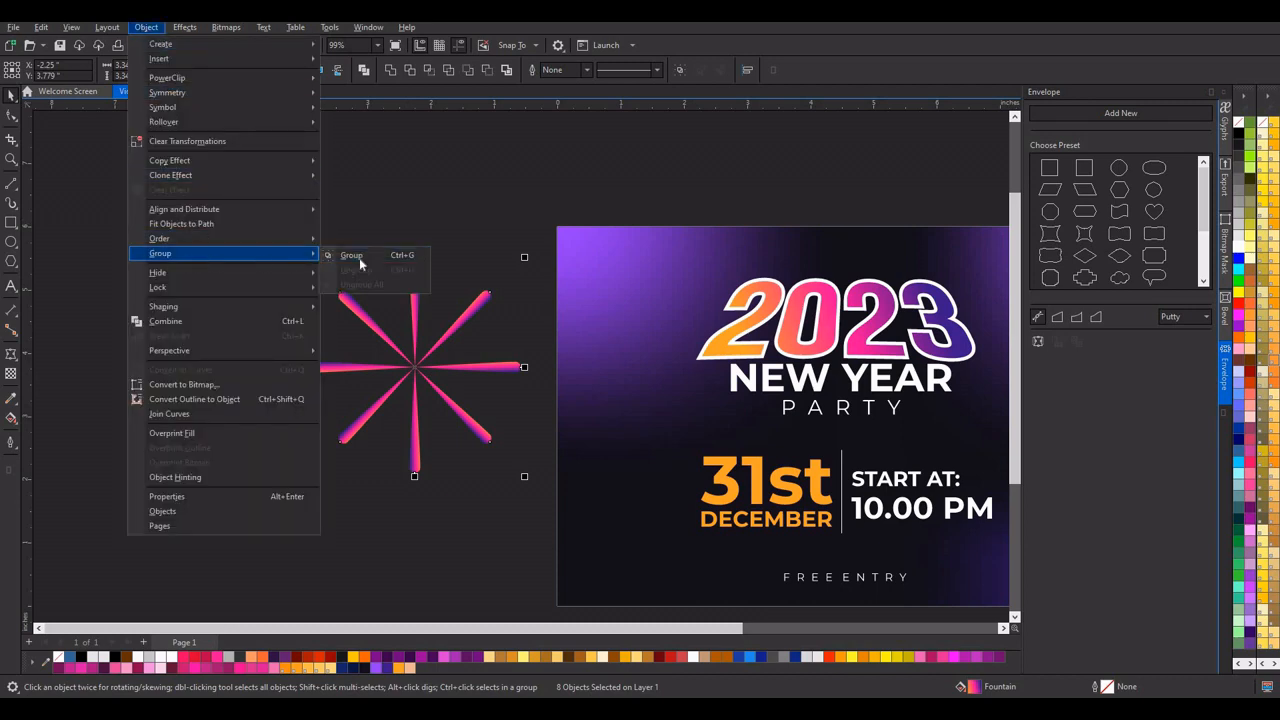
{"action": "left_click", "coordinate": [359, 257]}
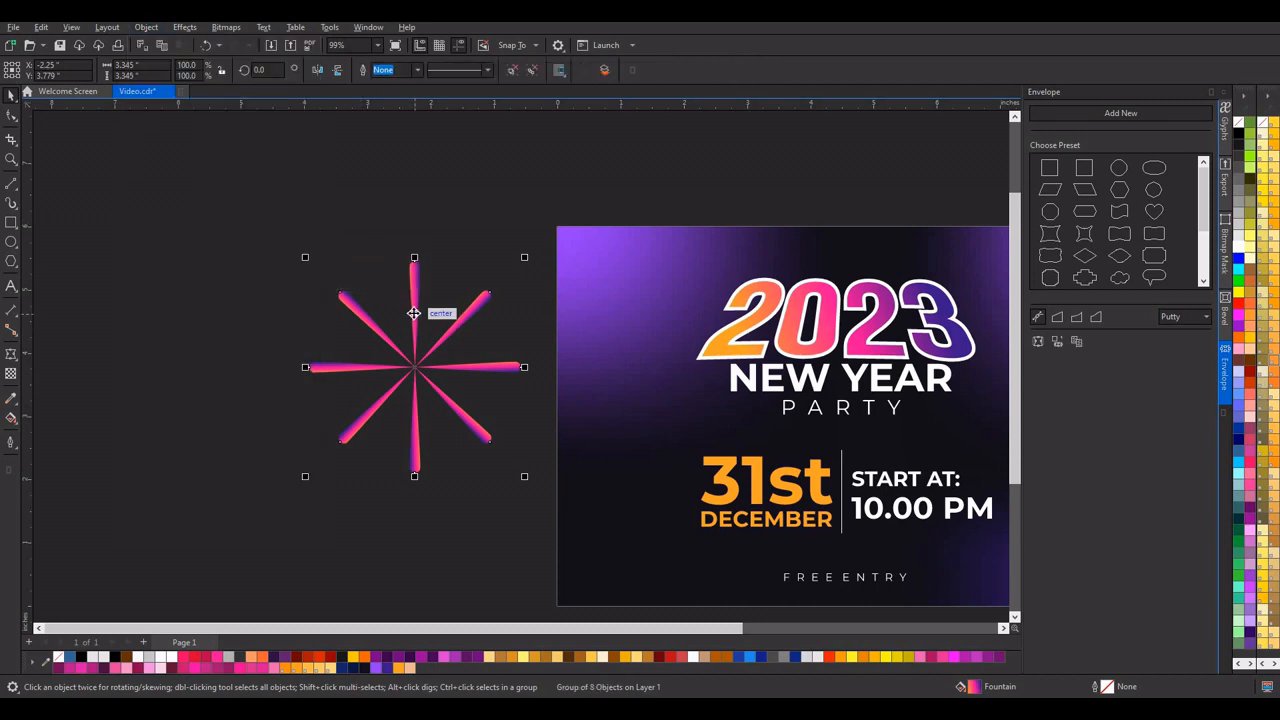
{"action": "left_click_drag", "start_coordinate": [414, 363], "coordinate": [280, 327]}
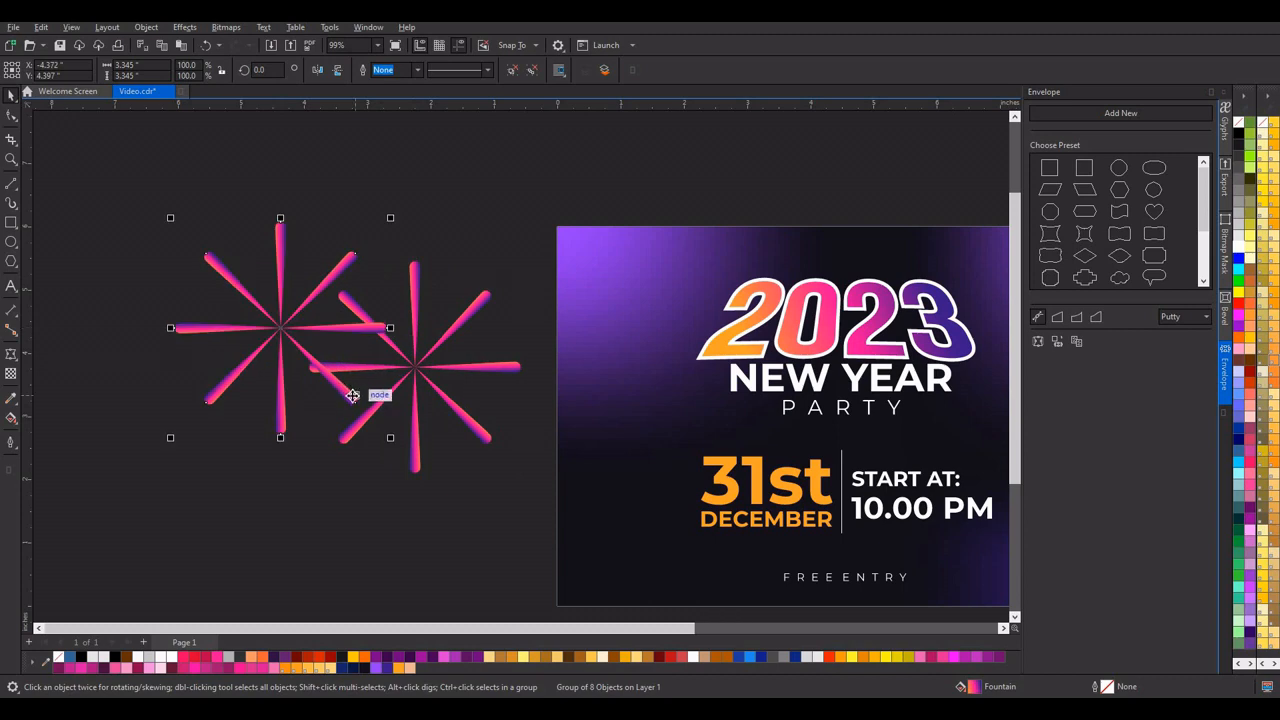
{"action": "key", "text": "ctrl+z"}
{"action": "left_click", "coordinate": [414, 368], "text": "ctrl"}
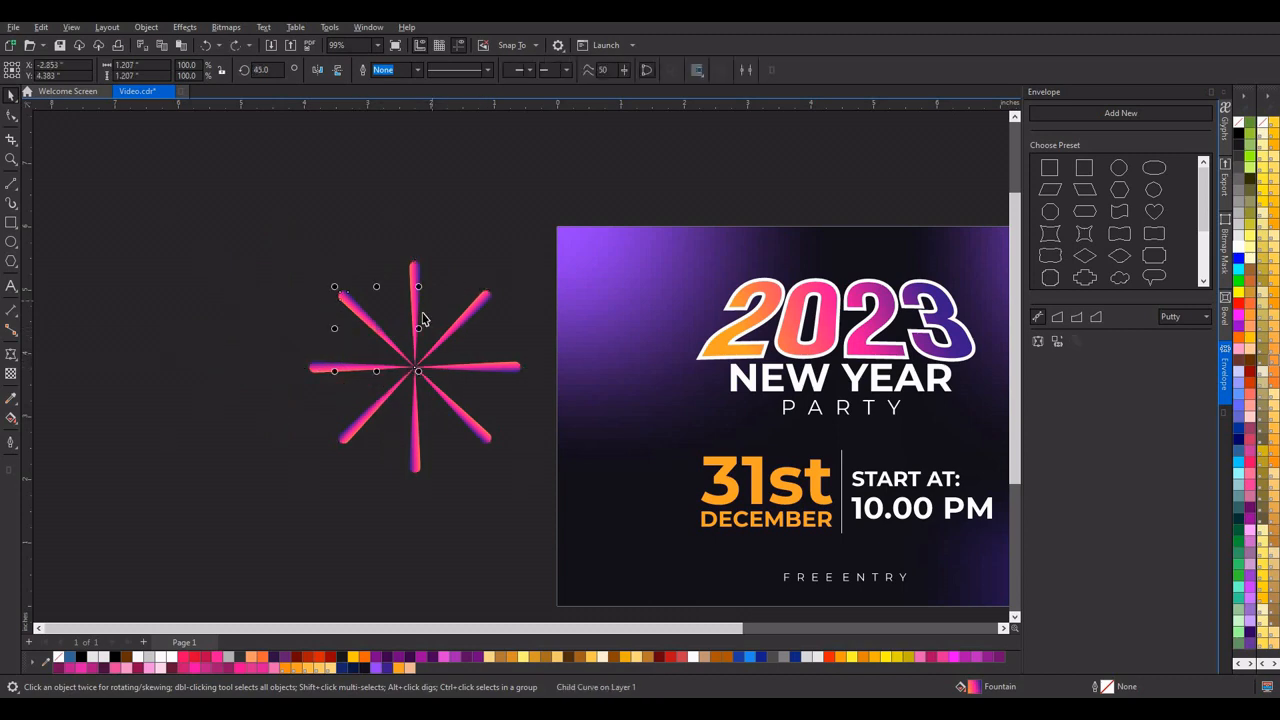
{"action": "key", "text": "Escape"}
{"action": "left_click", "coordinate": [416, 367]}
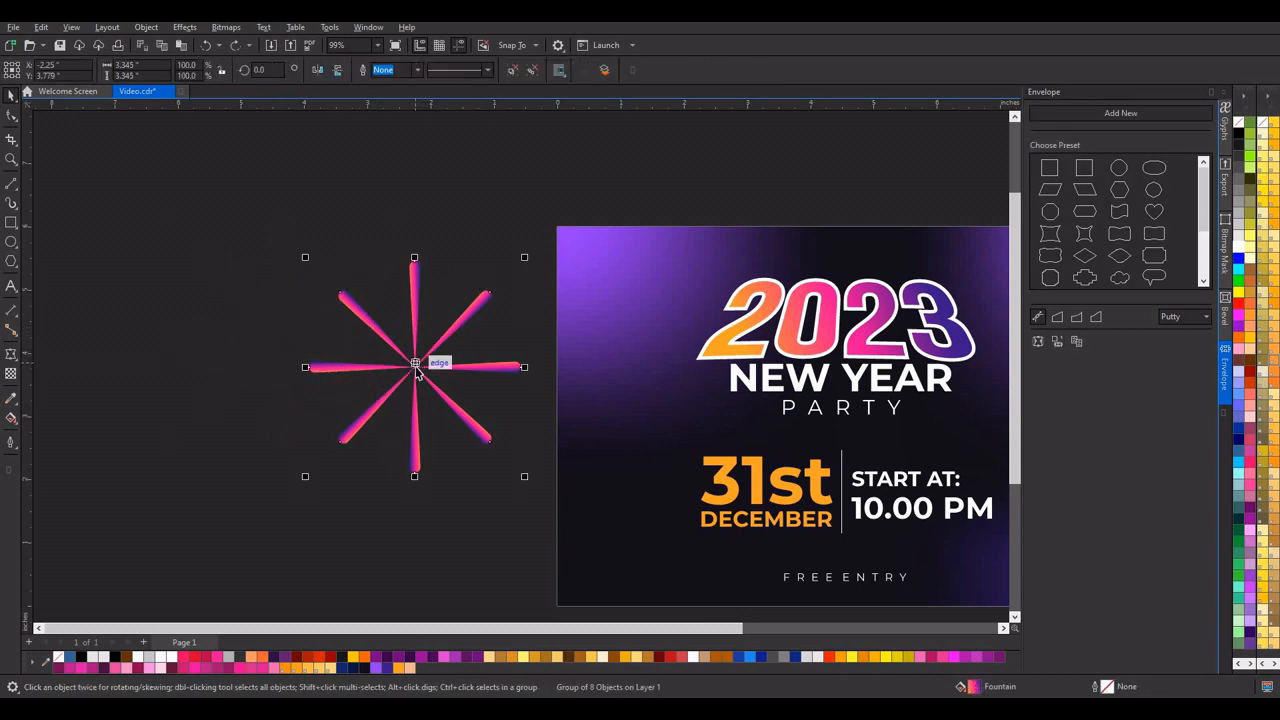
{"action": "left_click_drag", "start_coordinate": [527, 257], "coordinate": [556, 304]}
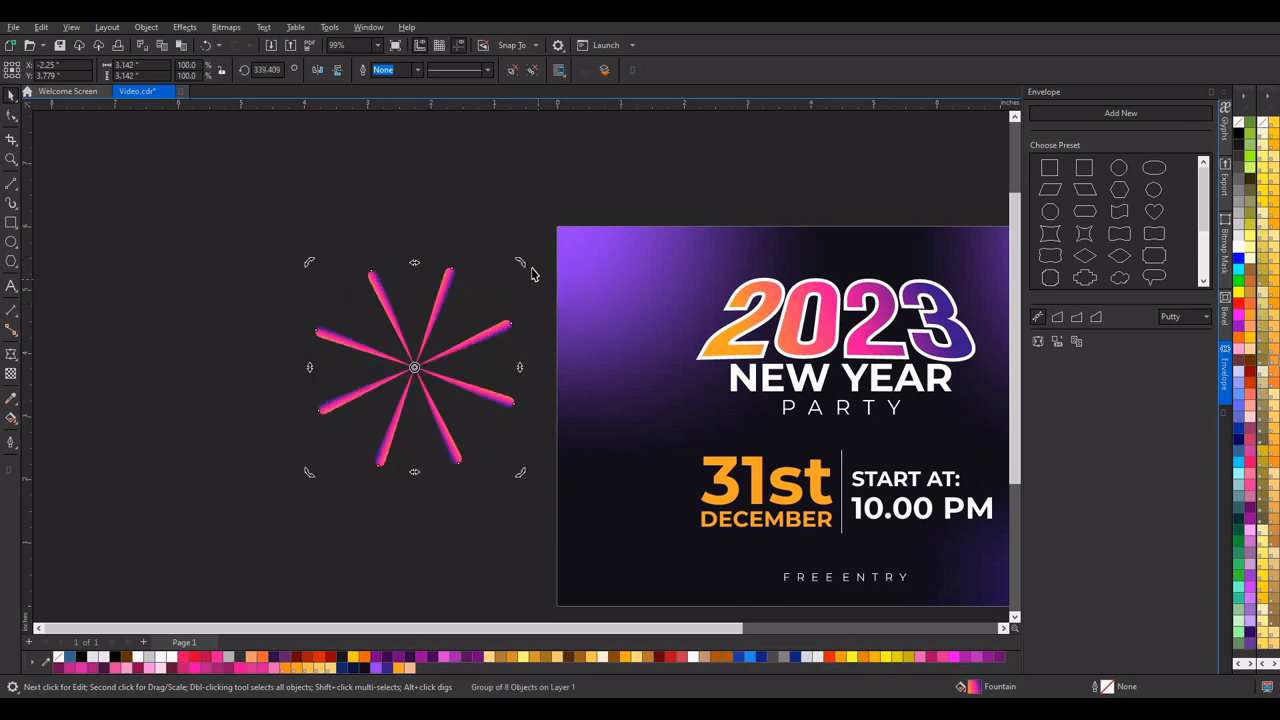
{"action": "key", "text": "ctrl+z"}
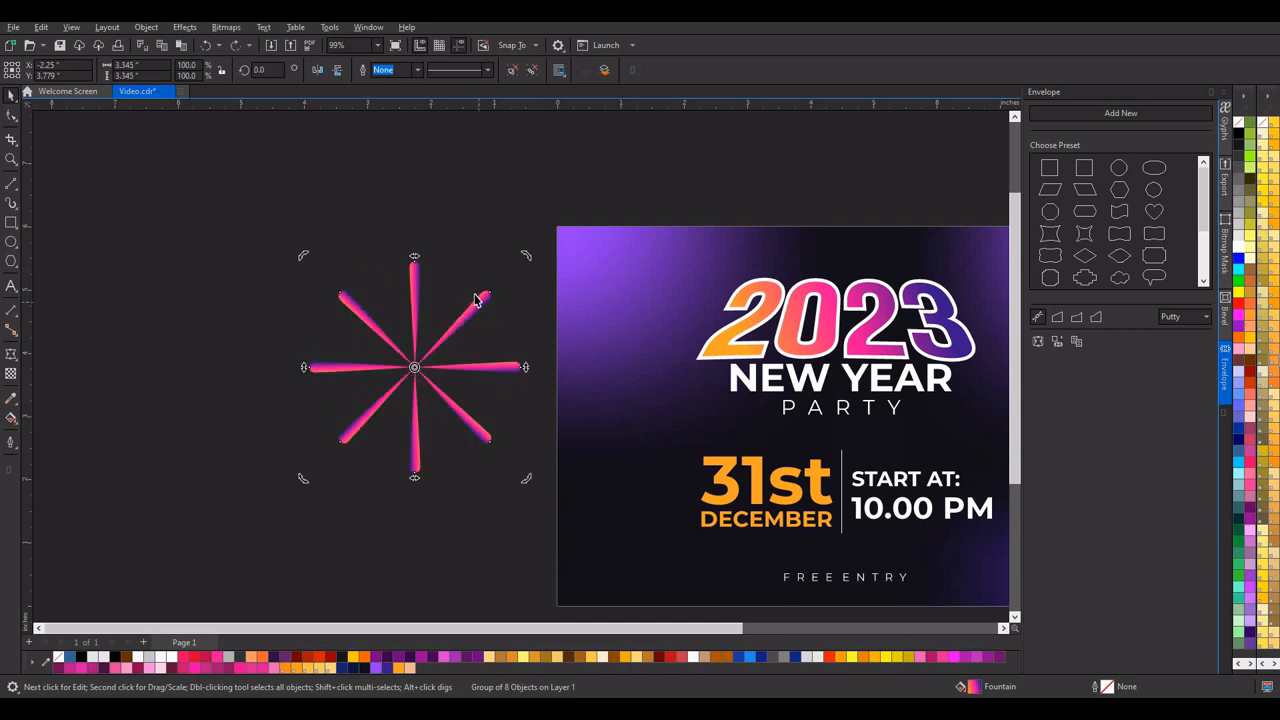
{"action": "key", "text": "ctrl+z"}
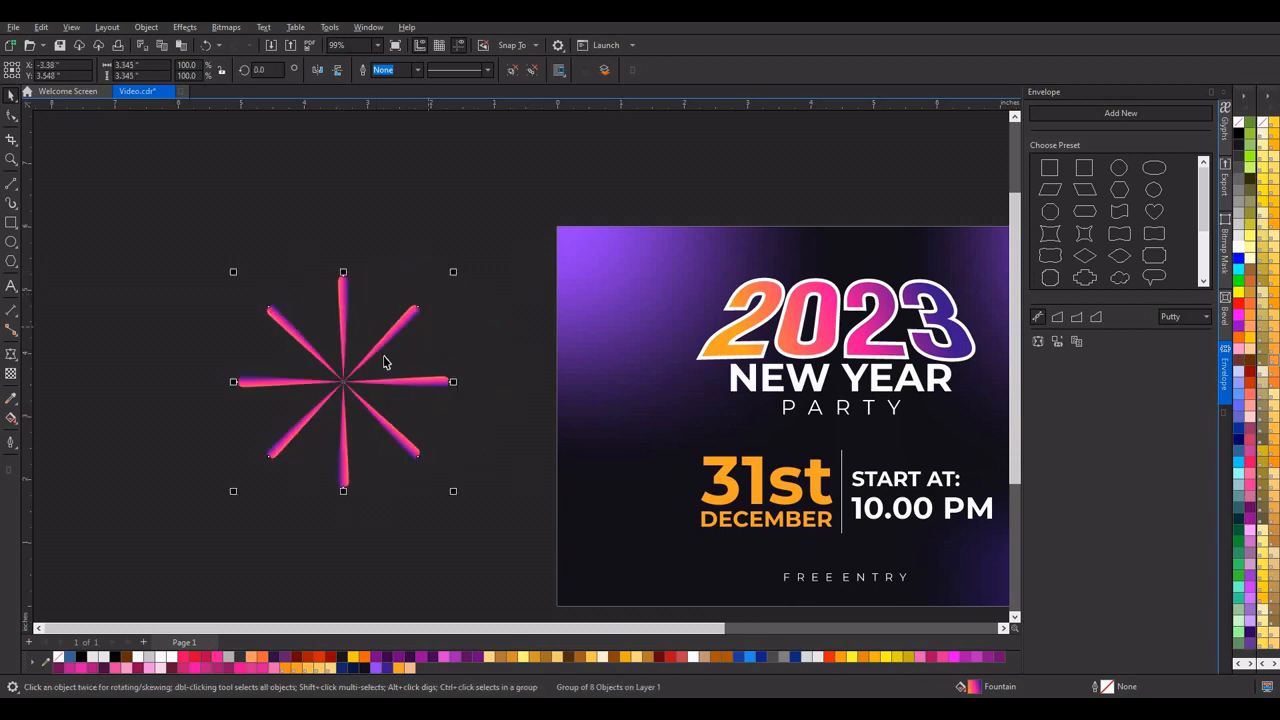
{"action": "key", "text": "ctrl+shift+z"}
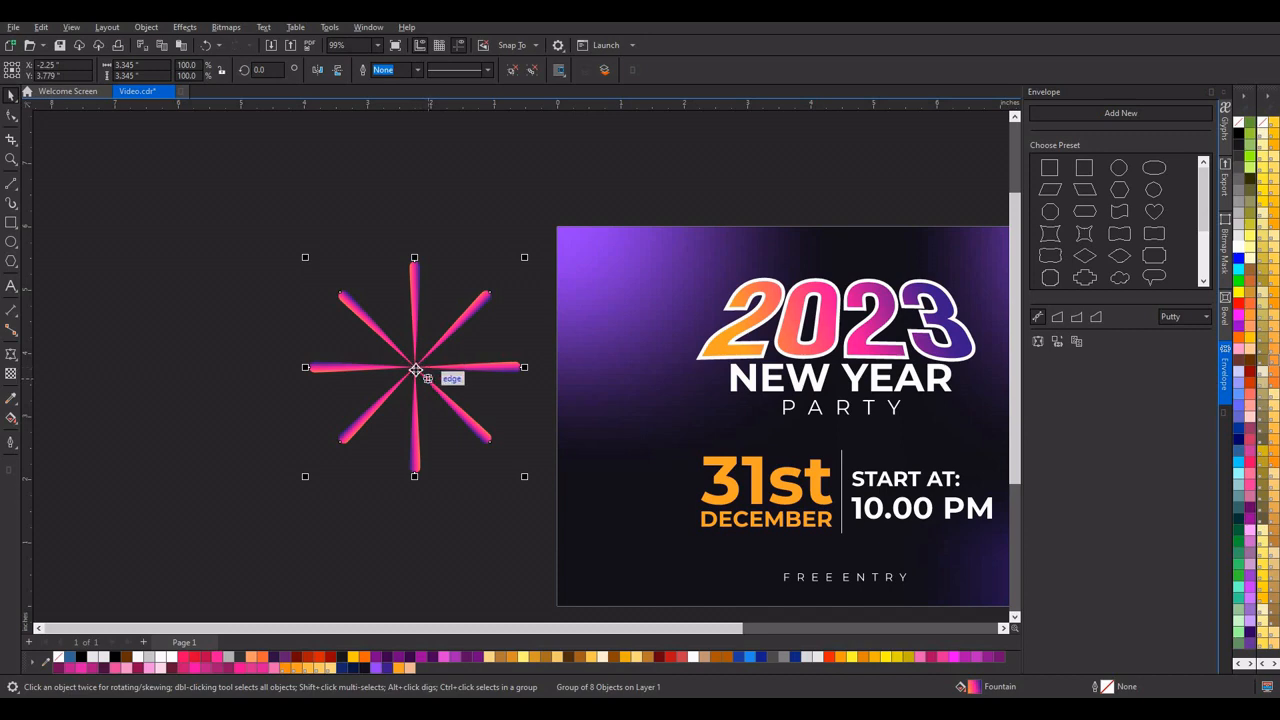
{"action": "left_click_drag", "start_coordinate": [415, 370], "coordinate": [283, 347]}
{"action": "key", "text": "ctrl+z"}
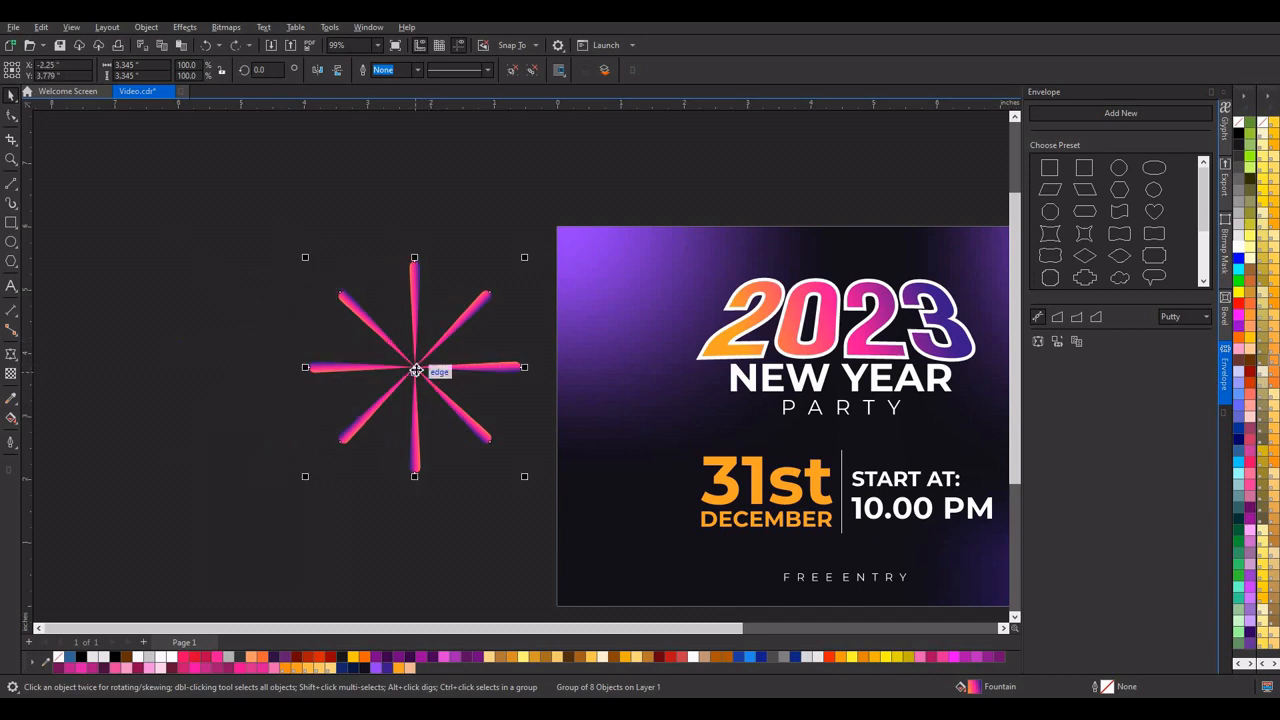
Step: Rotate a copy of the eight-ray group clockwise by about 22° around its centre and shrink the original group to about 75%
{"action": "left_click", "coordinate": [418, 367], "text": "ctrl"}
{"action": "left_click", "coordinate": [418, 367]}
{"action": "left_click", "coordinate": [414, 366]}
{"action": "left_click_drag", "start_coordinate": [545, 277], "coordinate": [556, 311]}
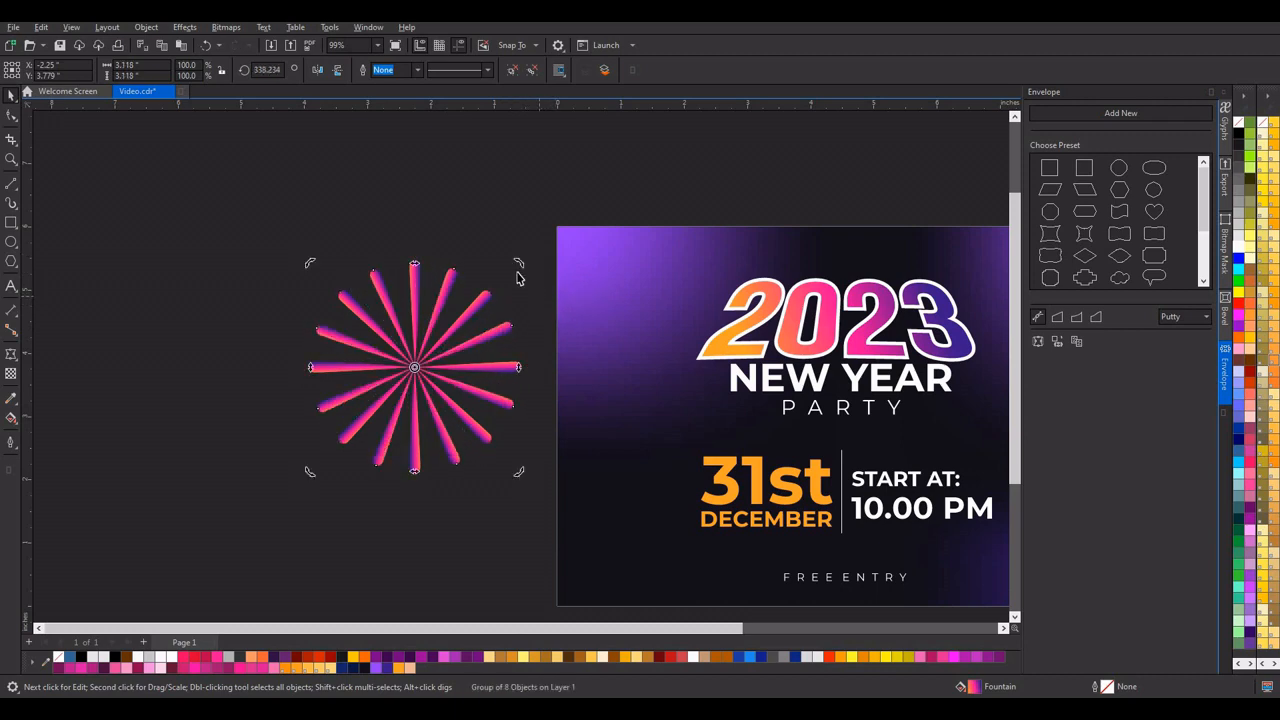
{"action": "left_click", "coordinate": [480, 305]}
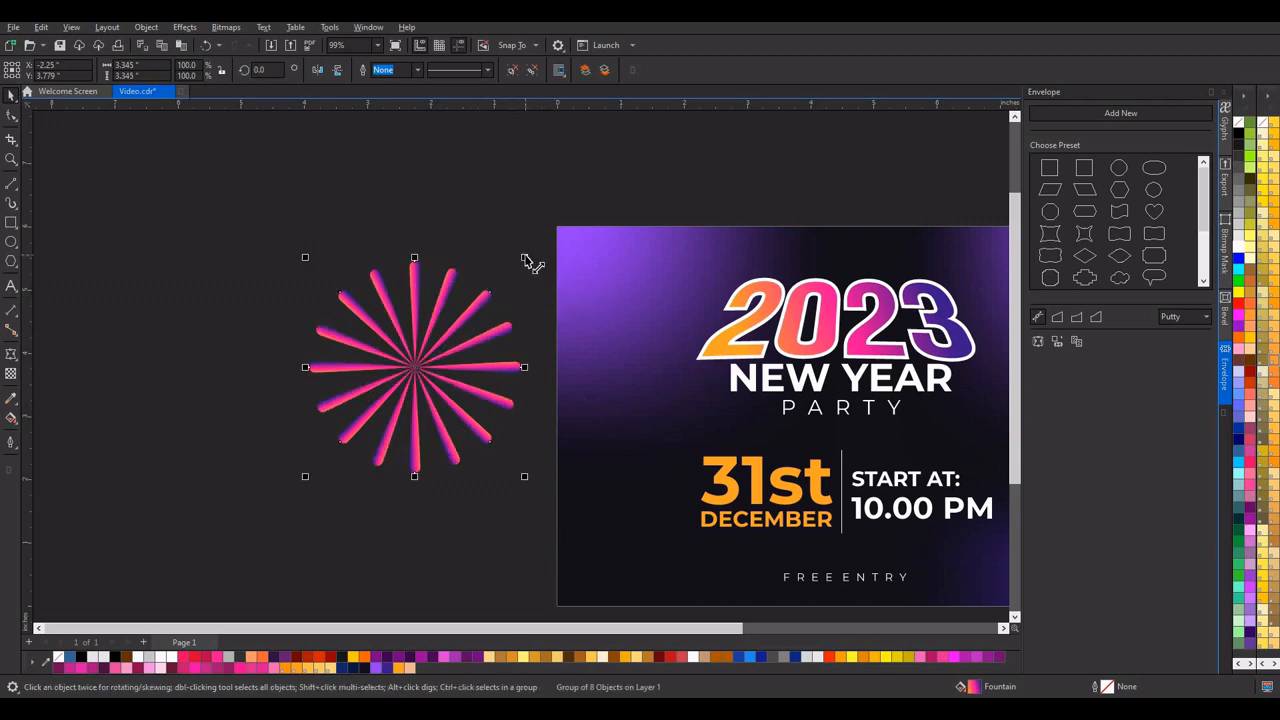
{"action": "left_click_drag", "start_coordinate": [524, 260], "coordinate": [500, 285]}
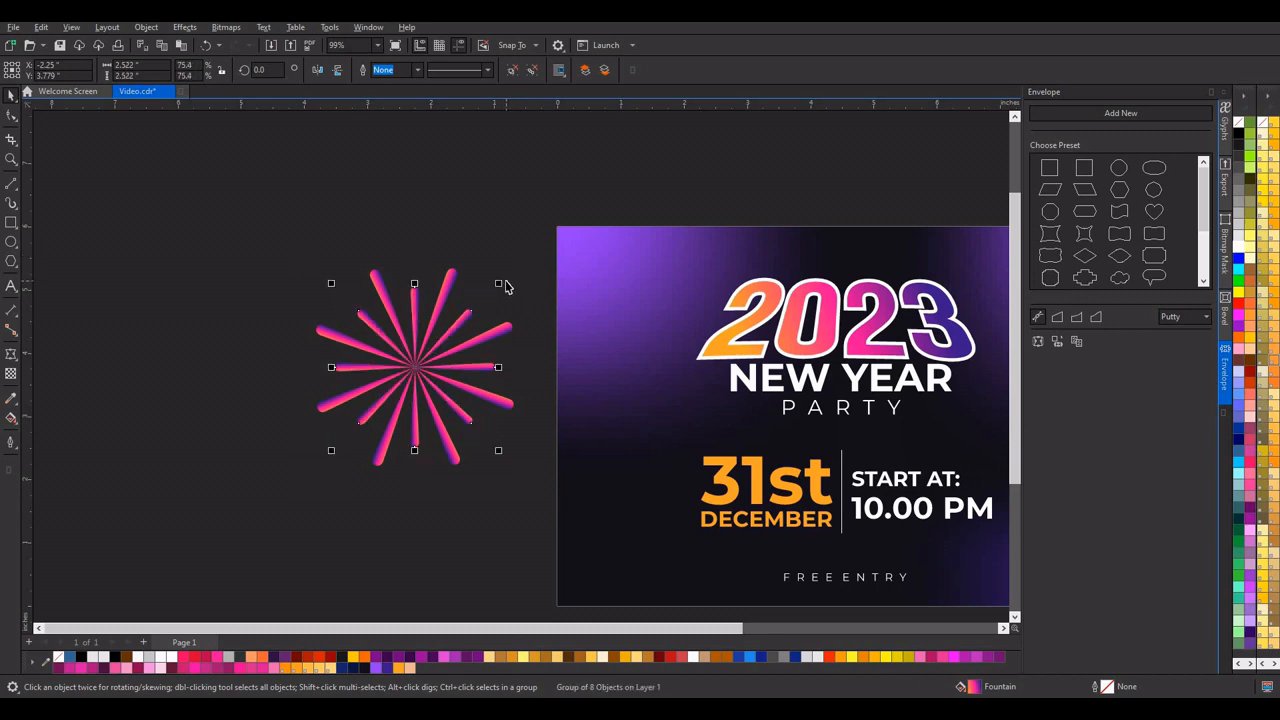
Step: Scale both ray groups together to about 0.84 inch wide and place the burst on the flyer beside the 2023 heading's left end
{"action": "scroll", "coordinate": [505, 287], "scroll_direction": "down", "scroll_amount": 1}
{"action": "left_click_drag", "start_coordinate": [526, 238], "coordinate": [292, 500]}
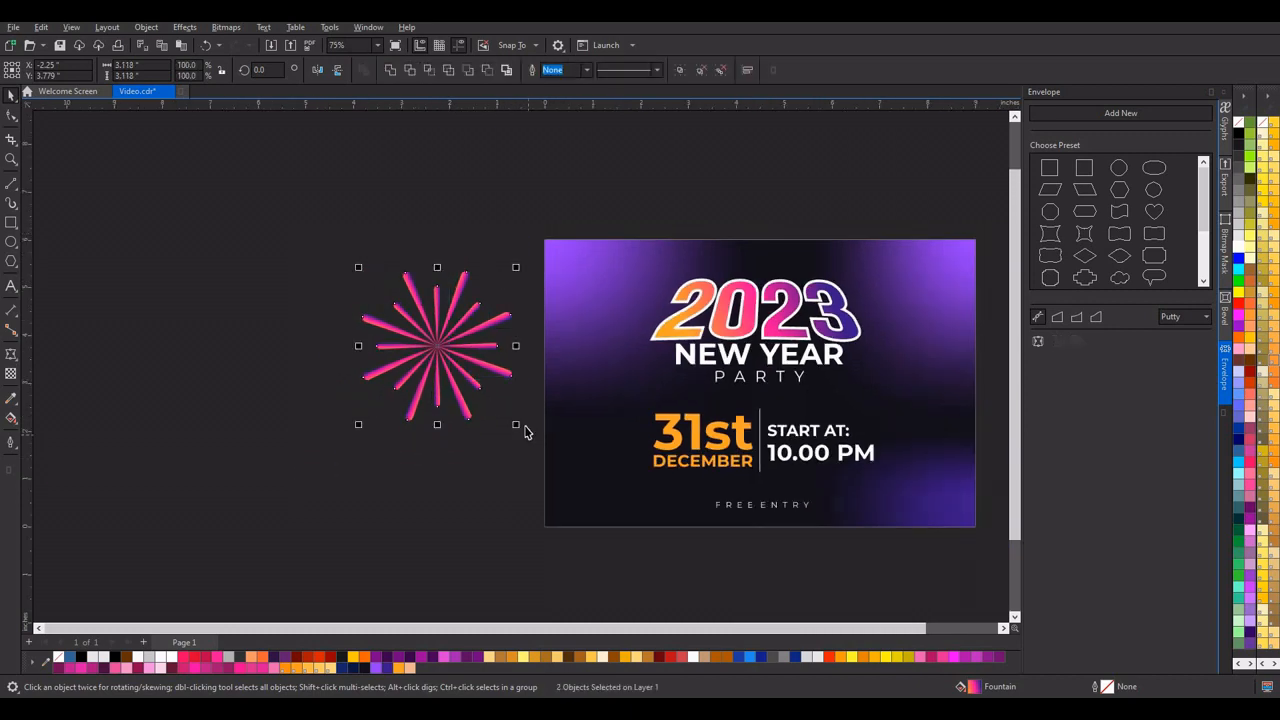
{"action": "left_click_drag", "start_coordinate": [516, 426], "coordinate": [405, 313]}
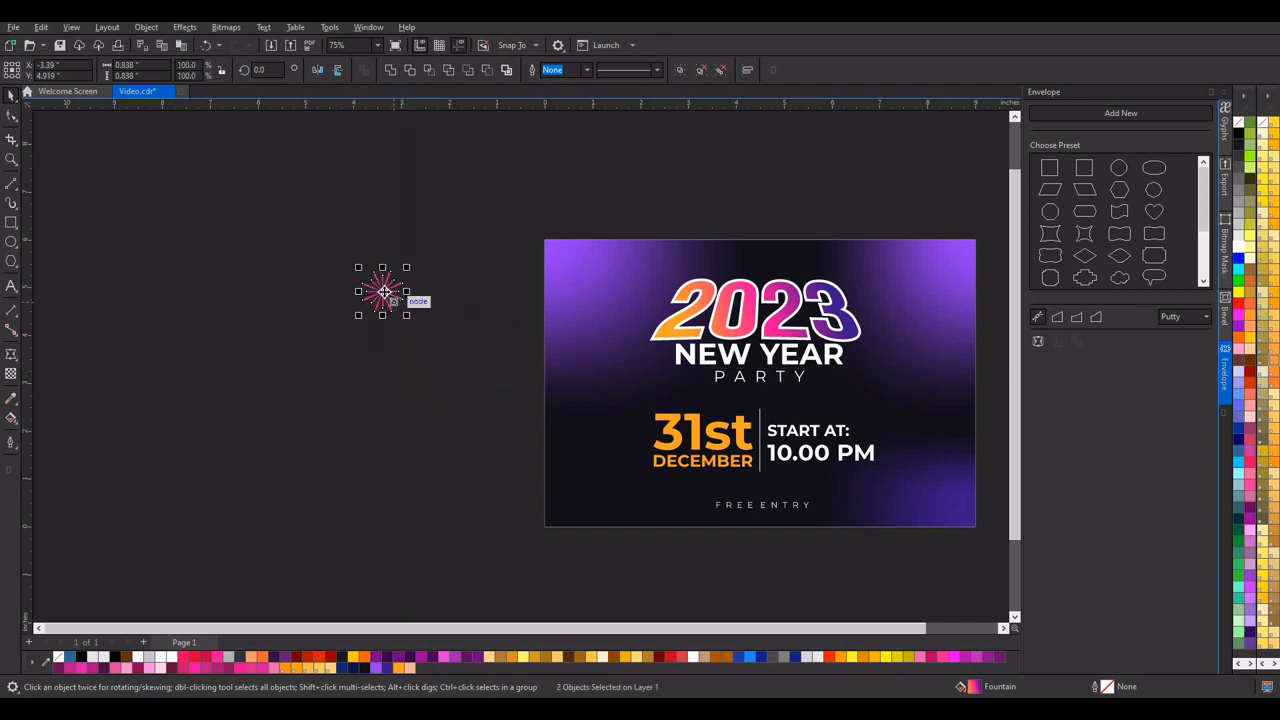
{"action": "left_click_drag", "start_coordinate": [576, 319], "coordinate": [570, 328]}
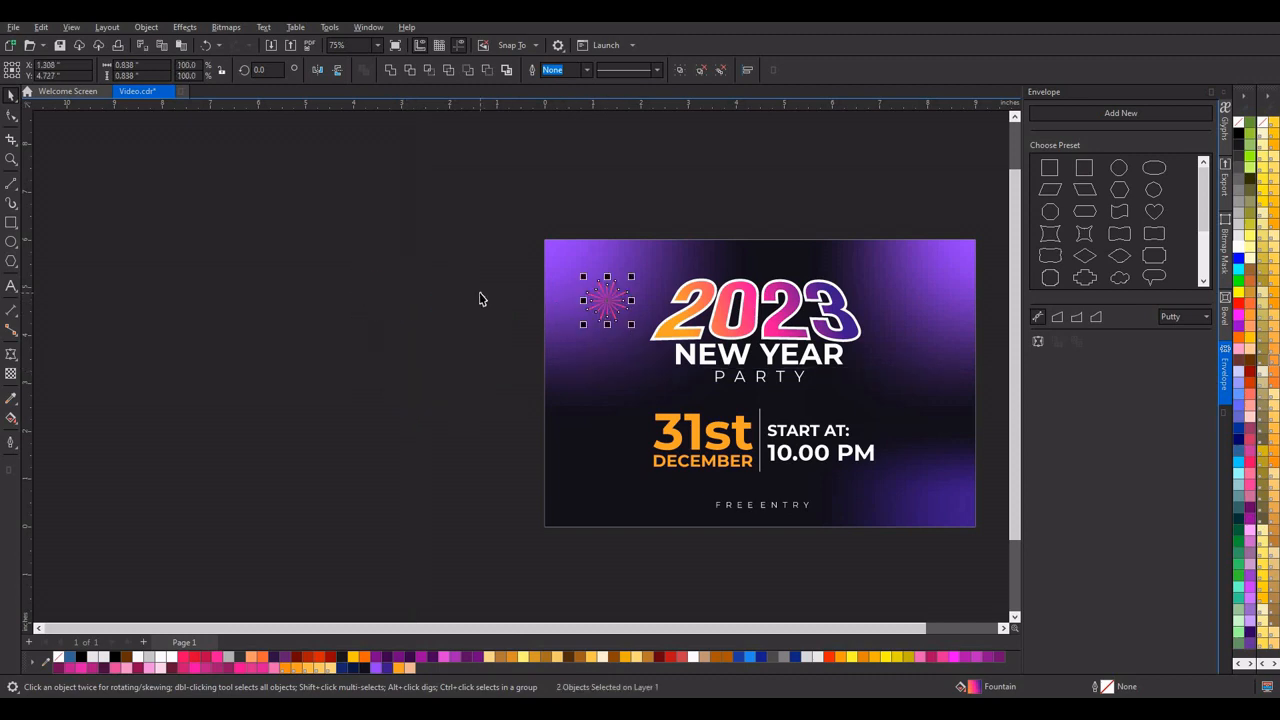
Step: Fill both ray groups of the burst with purple #9740FF and group them into one object
{"action": "left_click", "coordinate": [378, 667]}
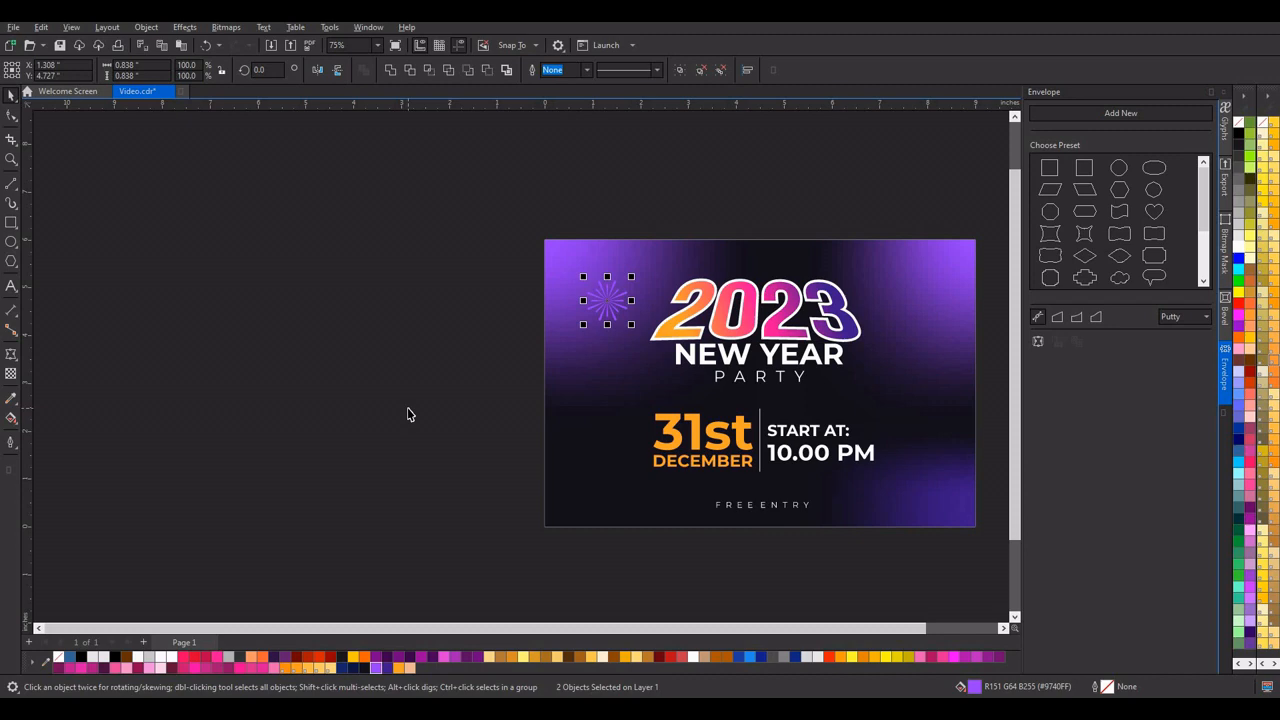
{"action": "scroll", "coordinate": [296, 318], "scroll_direction": "down", "scroll_amount": 1}
{"action": "scroll", "coordinate": [501, 316], "scroll_direction": "up", "scroll_amount": 1}
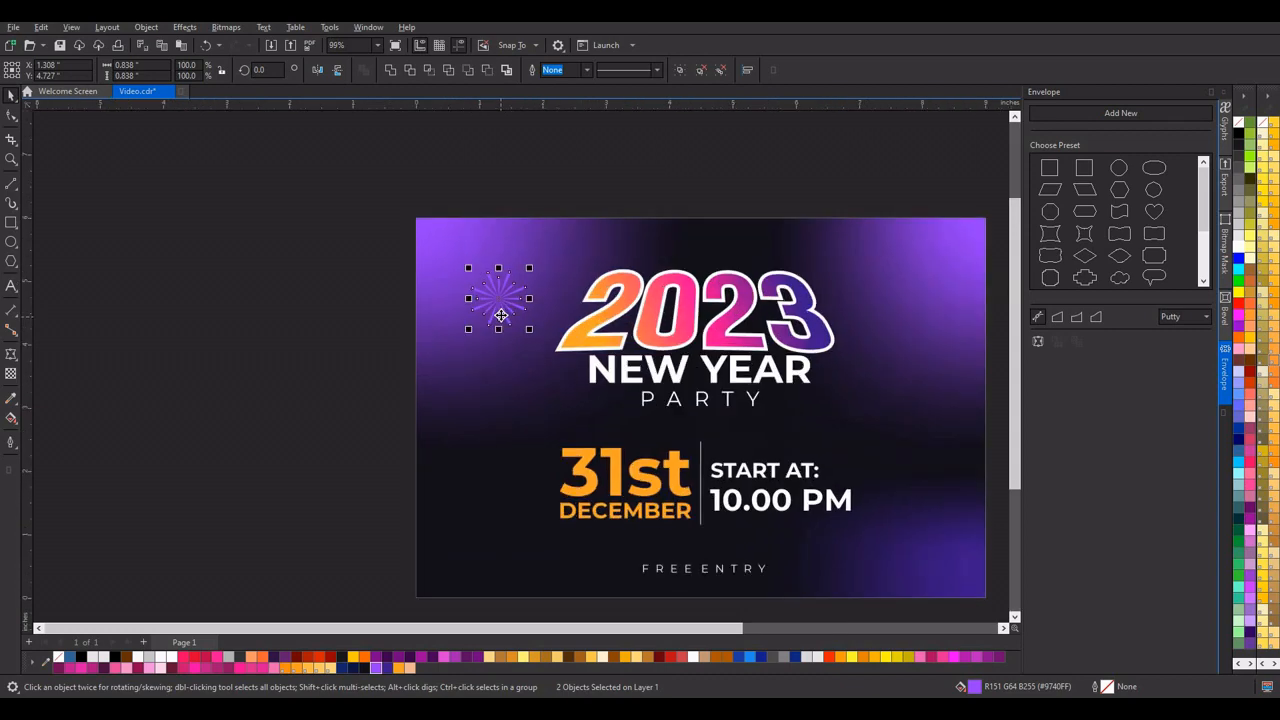
{"action": "left_click_drag", "start_coordinate": [555, 363], "coordinate": [406, 220]}
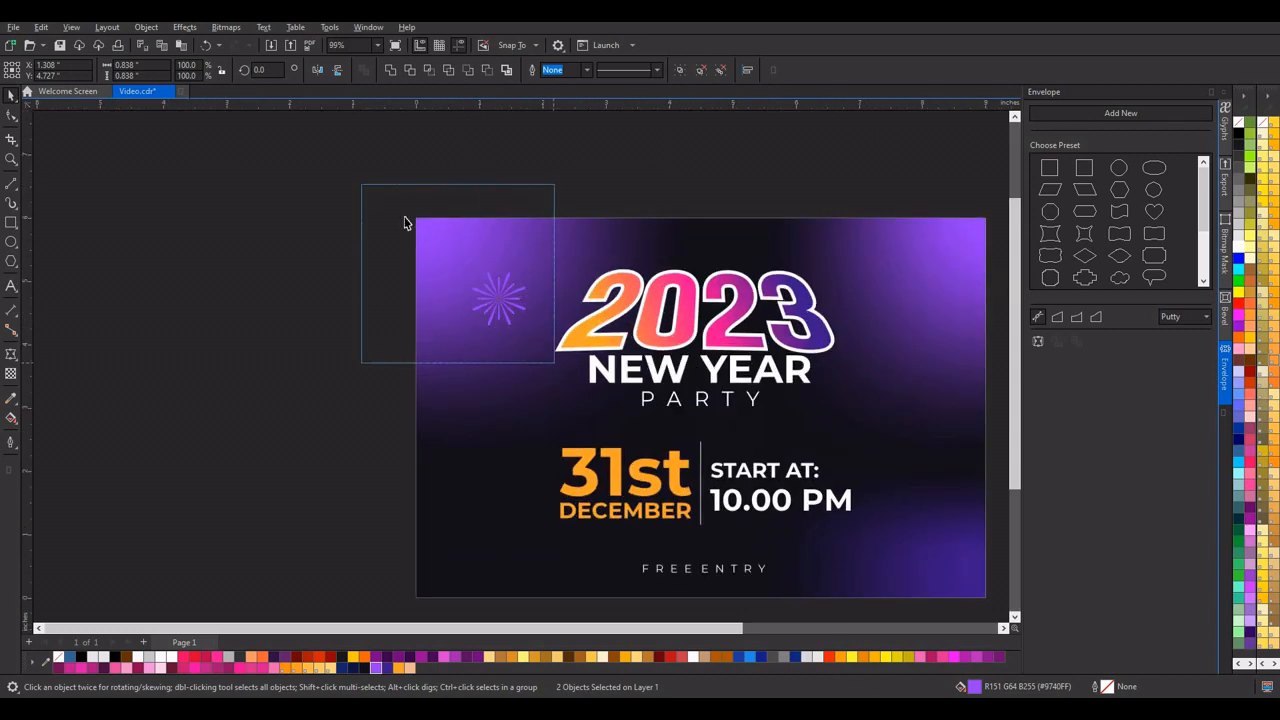
{"action": "left_click", "coordinate": [146, 27]}
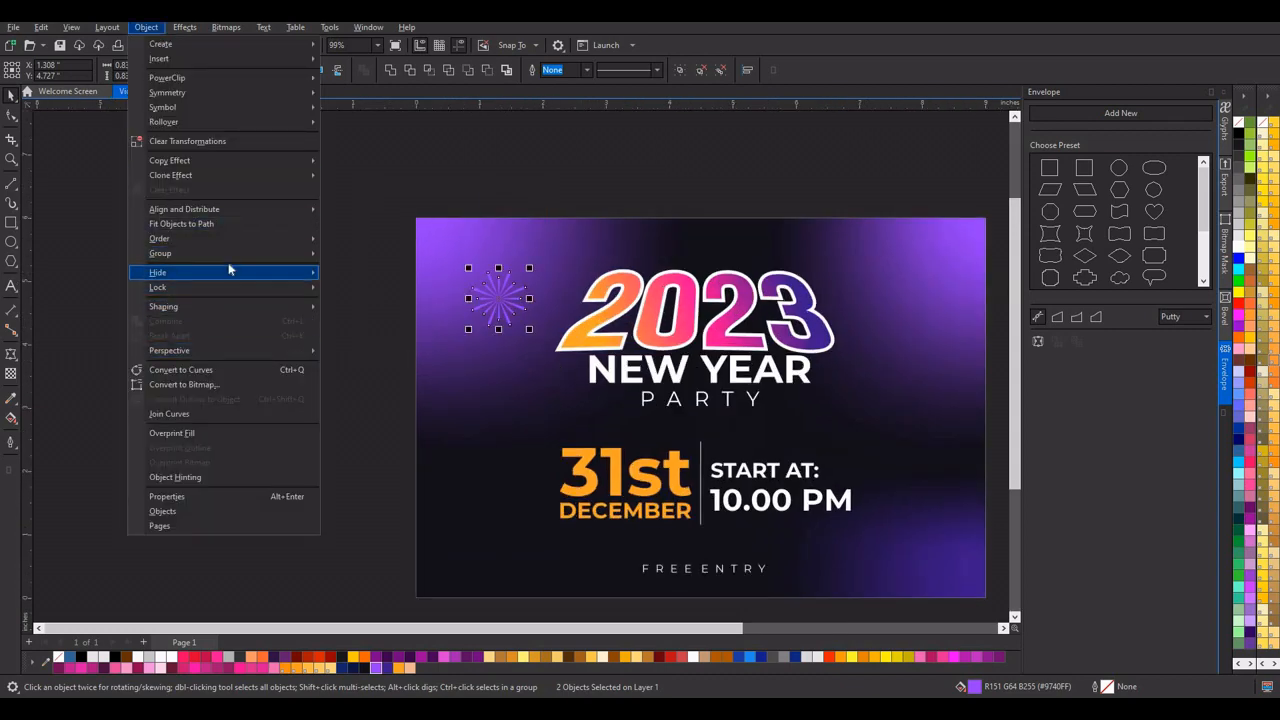
{"action": "mouse_move", "coordinate": [240, 254]}
{"action": "left_click", "coordinate": [346, 253]}
Step: Place one copy of the purple burst beside the right end of NEW YEAR PARTY and a smaller copy, about 0.52 inch wide, above 31st
{"action": "scroll", "coordinate": [318, 268], "scroll_direction": "down", "scroll_amount": 2}
{"action": "left_click_drag", "start_coordinate": [421, 287], "coordinate": [496, 372]}
{"action": "right_click", "coordinate": [626, 339]}
{"action": "right_click", "coordinate": [502, 368]}
{"action": "scroll", "coordinate": [494, 384], "scroll_direction": "up", "scroll_amount": 4}
{"action": "left_click", "coordinate": [542, 352]}
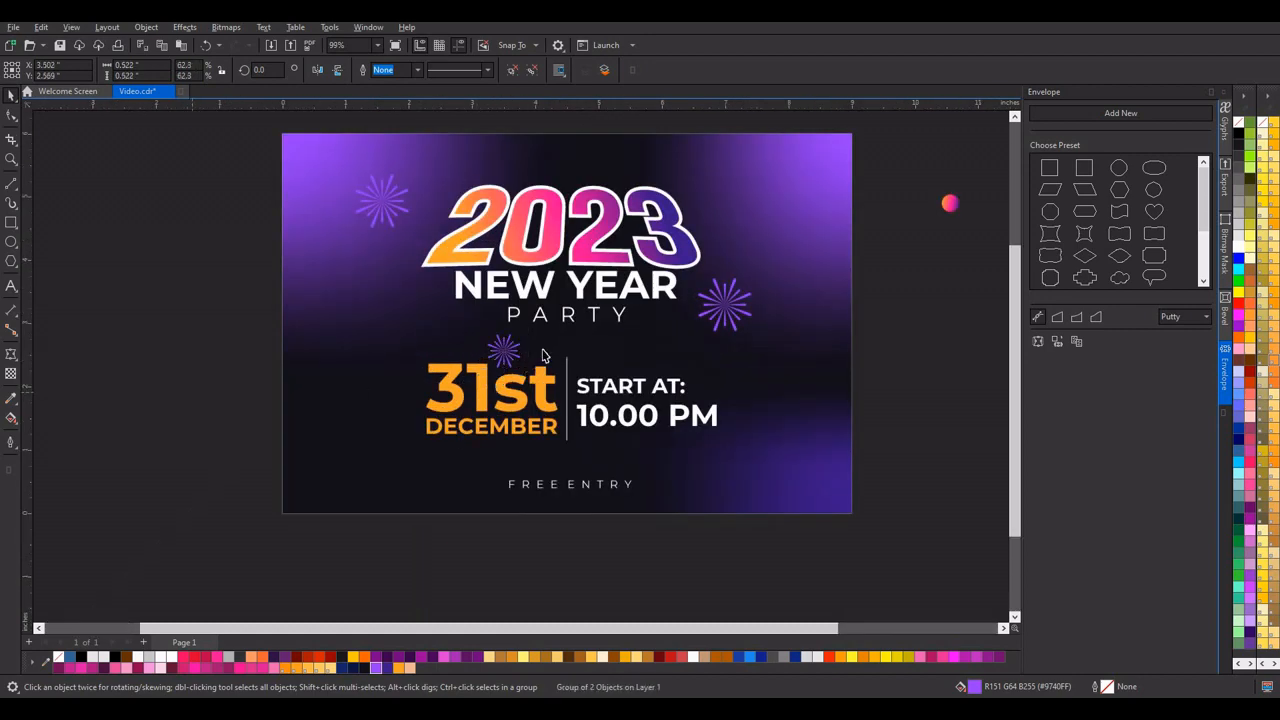
Step: Recolor the burst on the flyer's right side dark indigo and deselect it
{"action": "scroll", "coordinate": [546, 337], "scroll_direction": "down", "scroll_amount": 3}
{"action": "left_click", "coordinate": [676, 325]}
{"action": "left_click", "coordinate": [389, 669]}
{"action": "left_click", "coordinate": [618, 248]}
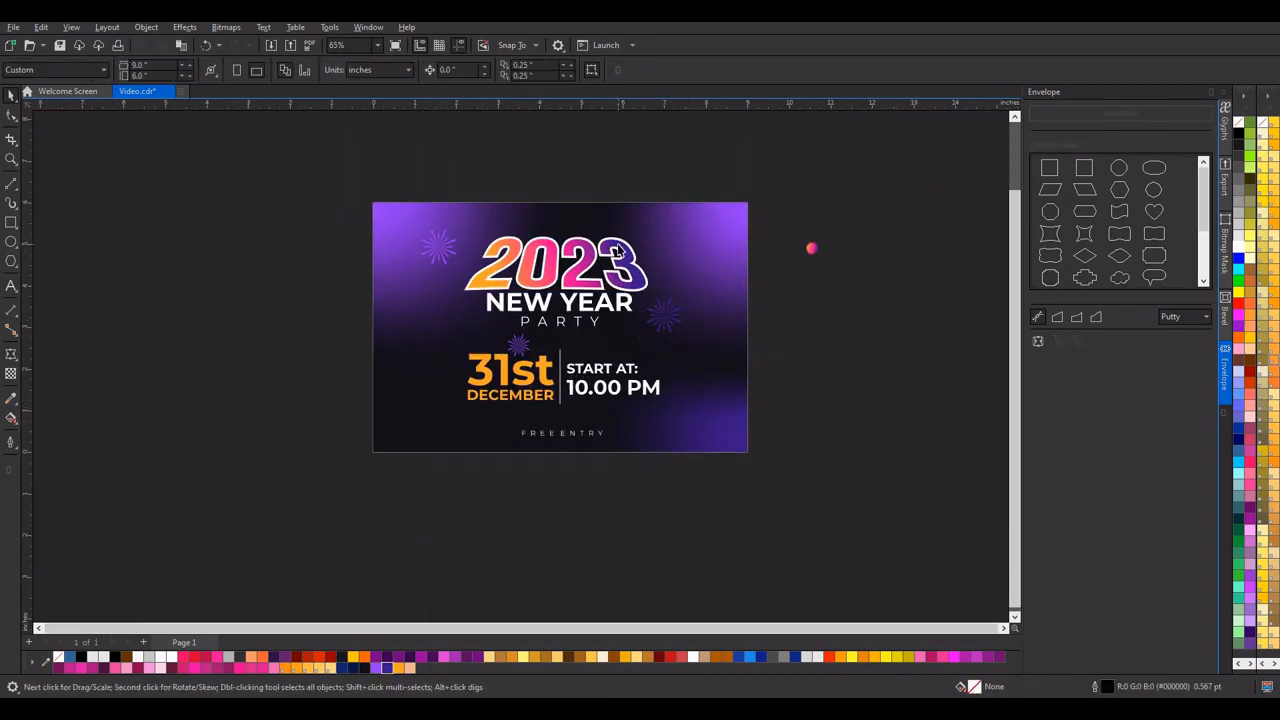
Step: Add a short horizontal white line on each side of the word PARTY, extending to the edges of NEW YEAR
{"action": "scroll", "coordinate": [553, 305], "scroll_direction": "up", "scroll_amount": 3}
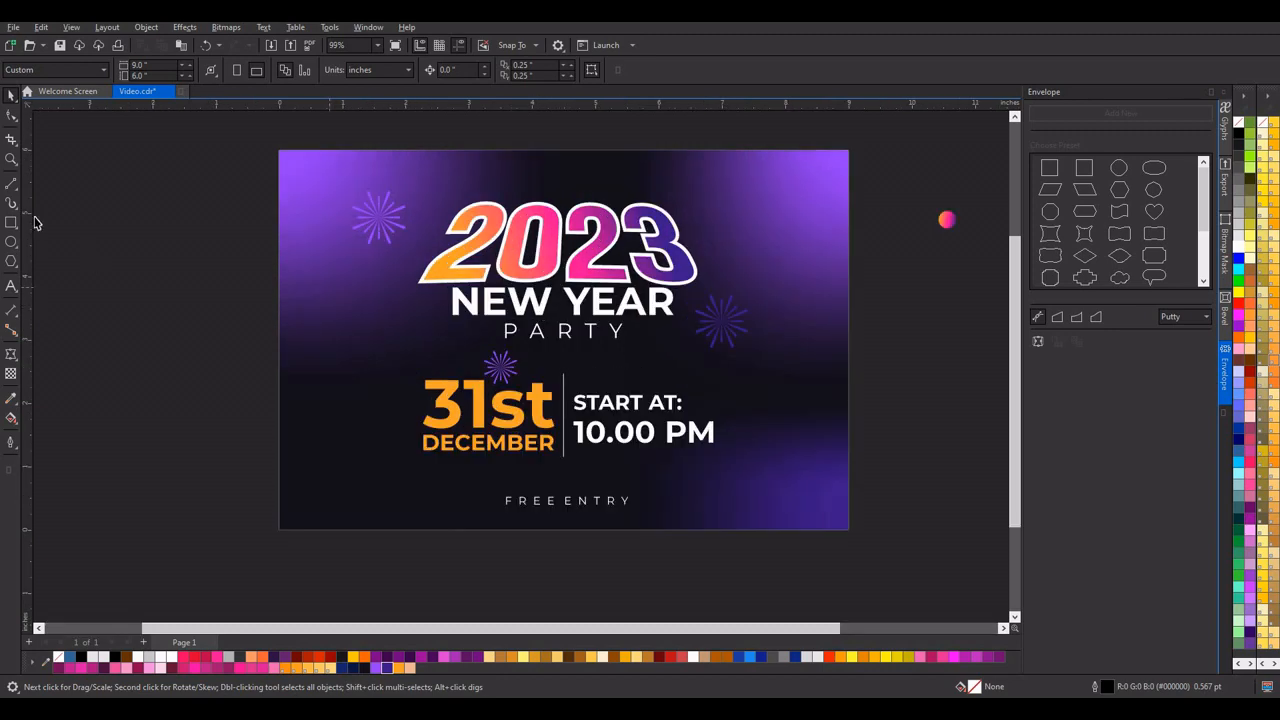
{"action": "scroll", "coordinate": [456, 357], "scroll_direction": "up", "scroll_amount": 3}
{"action": "left_click_drag", "start_coordinate": [434, 308], "coordinate": [783, 332]}
{"action": "left_click", "coordinate": [11, 96]}
{"action": "left_click", "coordinate": [98, 354]}
{"action": "scroll", "coordinate": [614, 352], "scroll_direction": "down", "scroll_amount": 2}
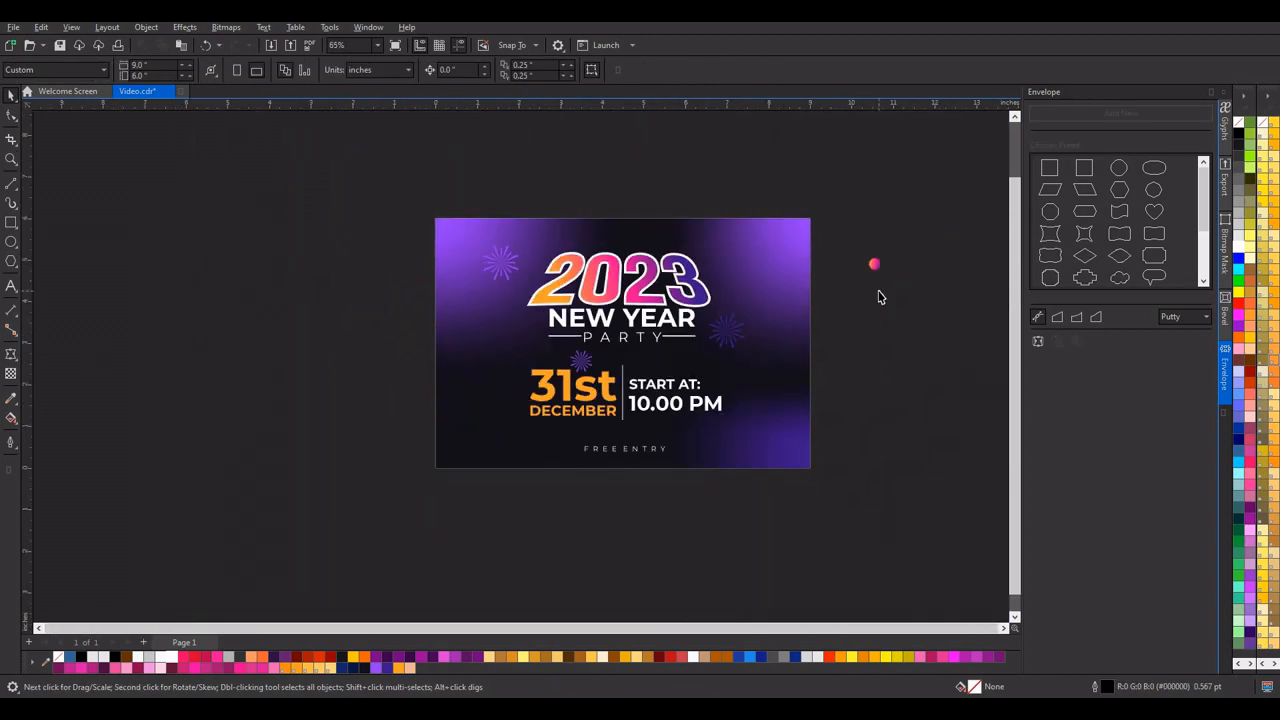
Step: Scale the NEW YEAR and PARTY text down slightly together with the two side lines
{"action": "left_click_drag", "start_coordinate": [409, 361], "coordinate": [717, 304]}
{"action": "scroll", "coordinate": [680, 332], "scroll_direction": "up", "scroll_amount": 1}
{"action": "mouse_move", "coordinate": [711, 351]}
{"action": "left_mouse_down"}
{"action": "mouse_move", "coordinate": [743, 369]}
{"action": "mouse_move", "coordinate": [704, 350]}
{"action": "left_mouse_up"}
Step: Reshape the slanted 2023 heading upright with an envelope and scale it to about 3.22 inches wide, matching the NEW YEAR text
{"action": "left_click", "coordinate": [634, 273]}
{"action": "double_click", "coordinate": [535, 240]}
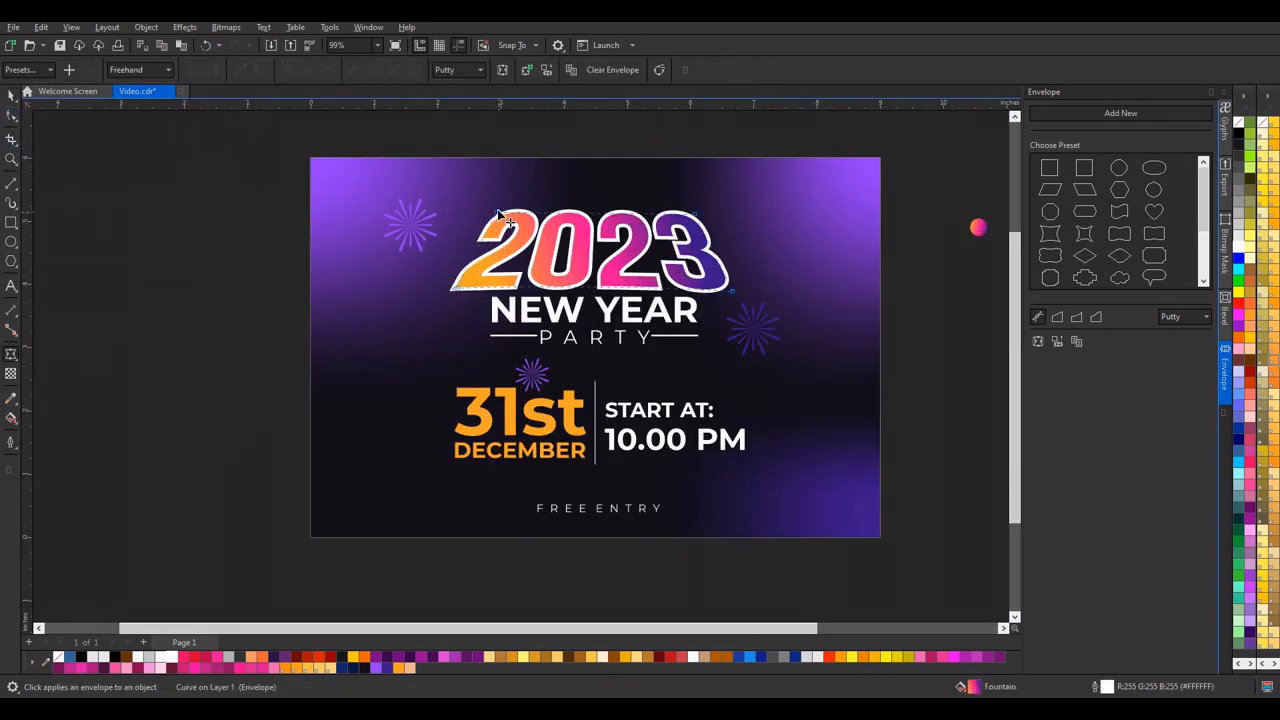
{"action": "left_click_drag", "start_coordinate": [497, 211], "coordinate": [454, 212]}
{"action": "left_click_drag", "start_coordinate": [696, 214], "coordinate": [734, 214]}
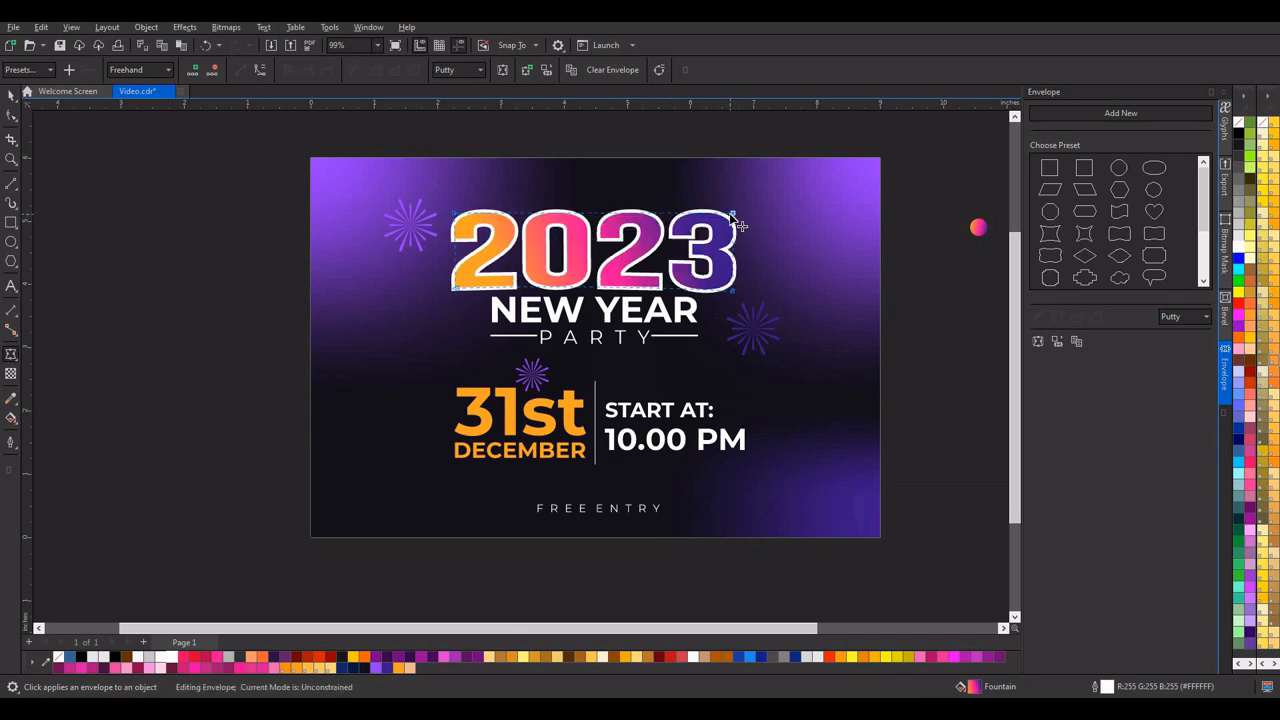
{"action": "left_click", "coordinate": [11, 95]}
{"action": "left_click_drag", "start_coordinate": [737, 294], "coordinate": [703, 315]}
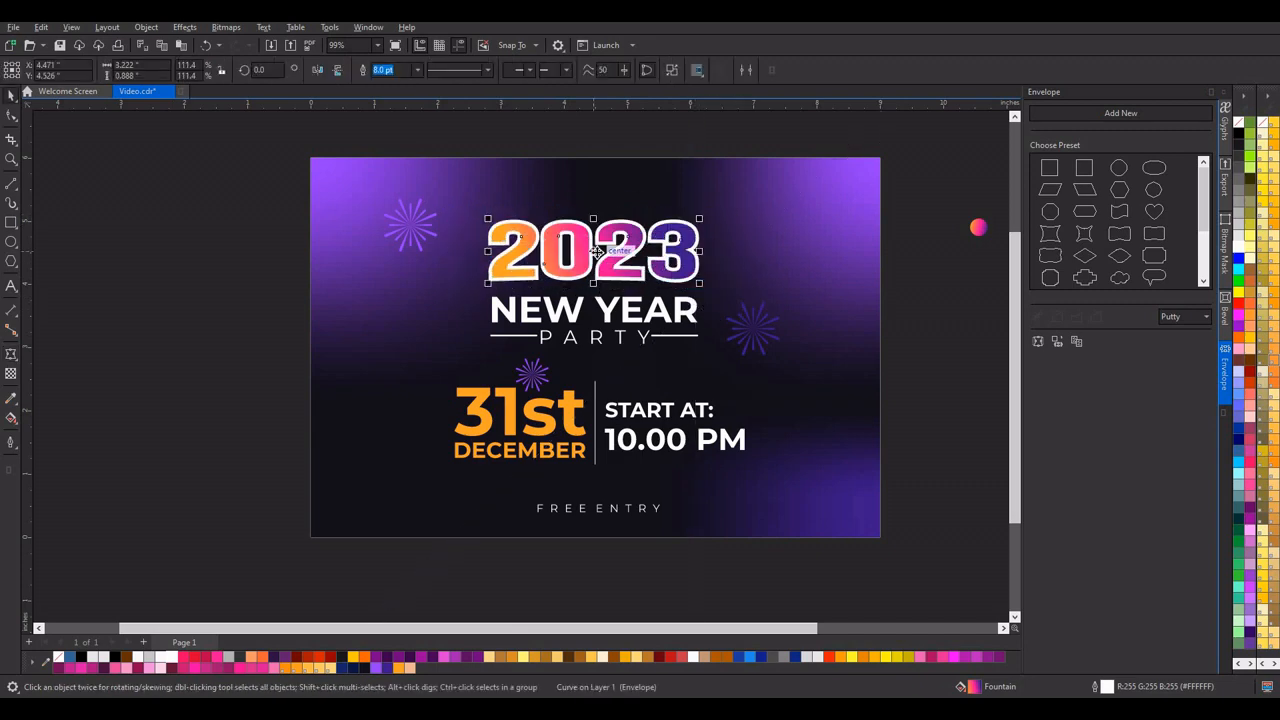
Step: Move NEW YEAR, PARTY and its side lines up to sit close beneath the 2023 heading
{"action": "left_click_drag", "start_coordinate": [916, 274], "coordinate": [414, 355]}
{"action": "scroll", "coordinate": [592, 320], "scroll_direction": "up", "scroll_amount": 2}
{"action": "left_click_drag", "start_coordinate": [590, 328], "coordinate": [590, 308]}
{"action": "scroll", "coordinate": [866, 314], "scroll_direction": "down", "scroll_amount": 3}
{"action": "left_click", "coordinate": [866, 312]}
{"action": "scroll", "coordinate": [719, 351], "scroll_direction": "down", "scroll_amount": 1}
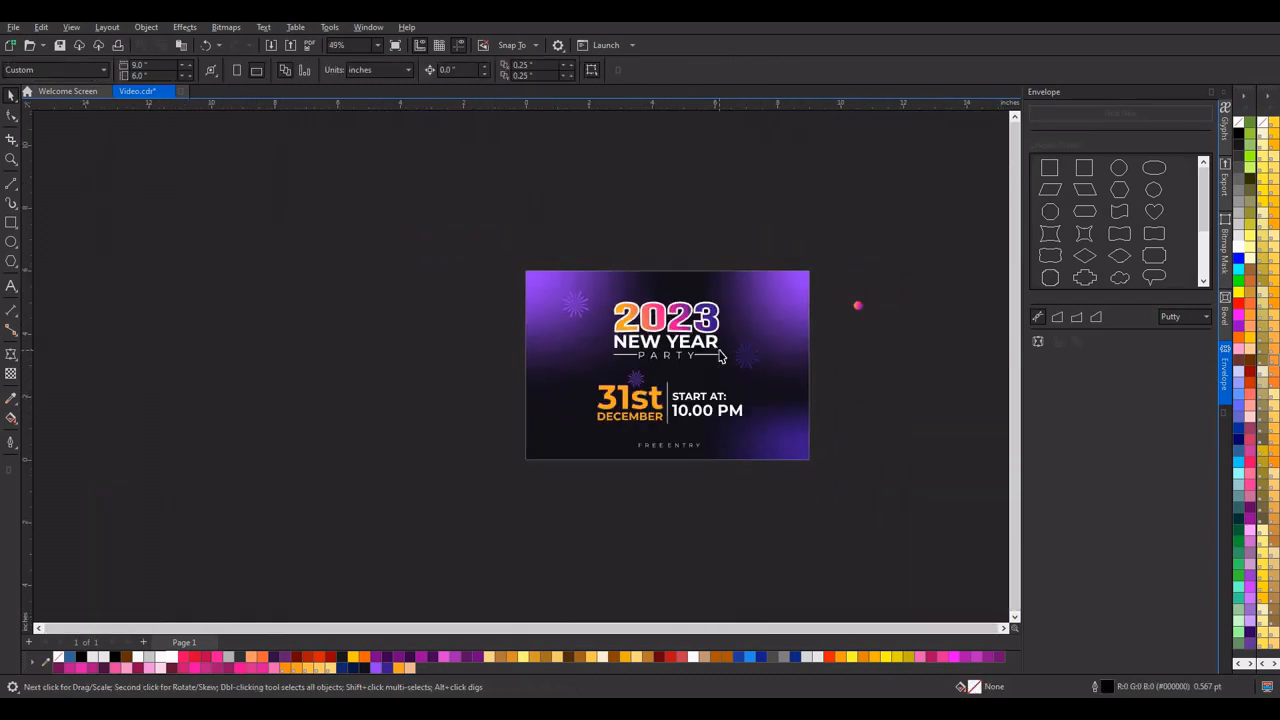
Step: Draw a wavy vertical stroke outside the page beside the flyer with a tapered Artistic Media preset
{"action": "scroll", "coordinate": [719, 351], "scroll_direction": "up", "scroll_amount": 1}
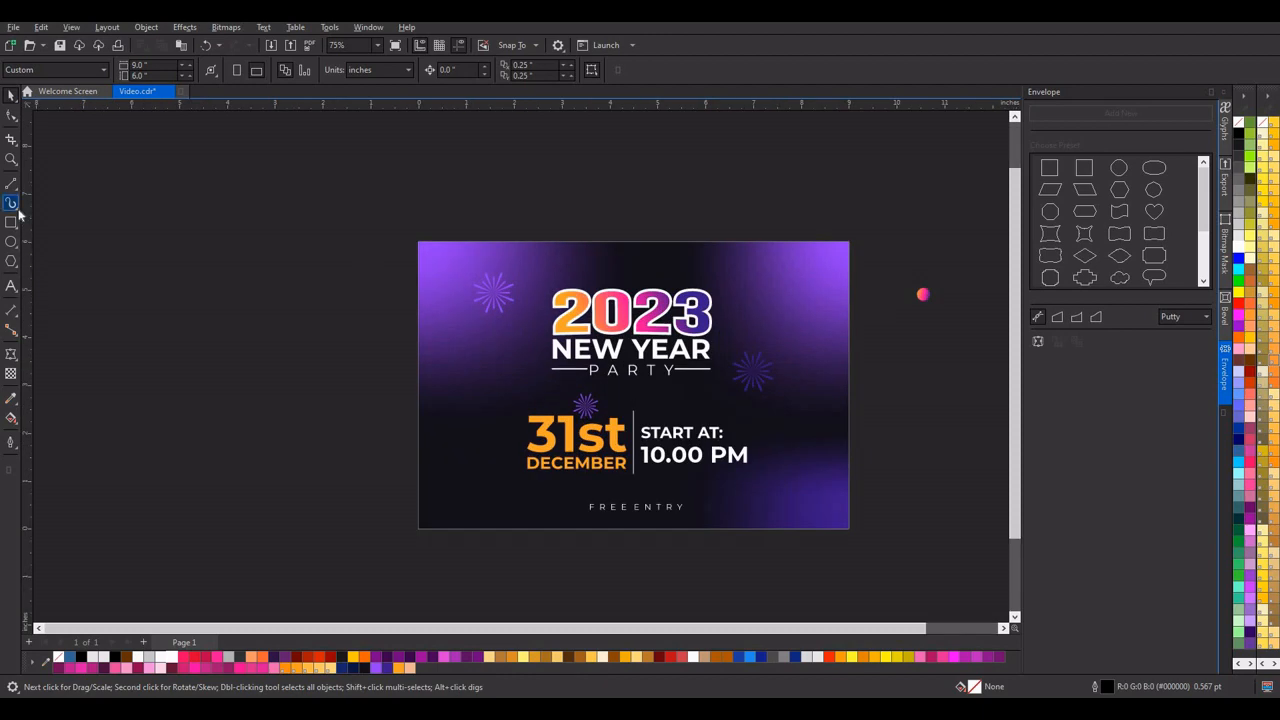
{"action": "left_click", "coordinate": [18, 213]}
{"action": "left_click", "coordinate": [70, 233]}
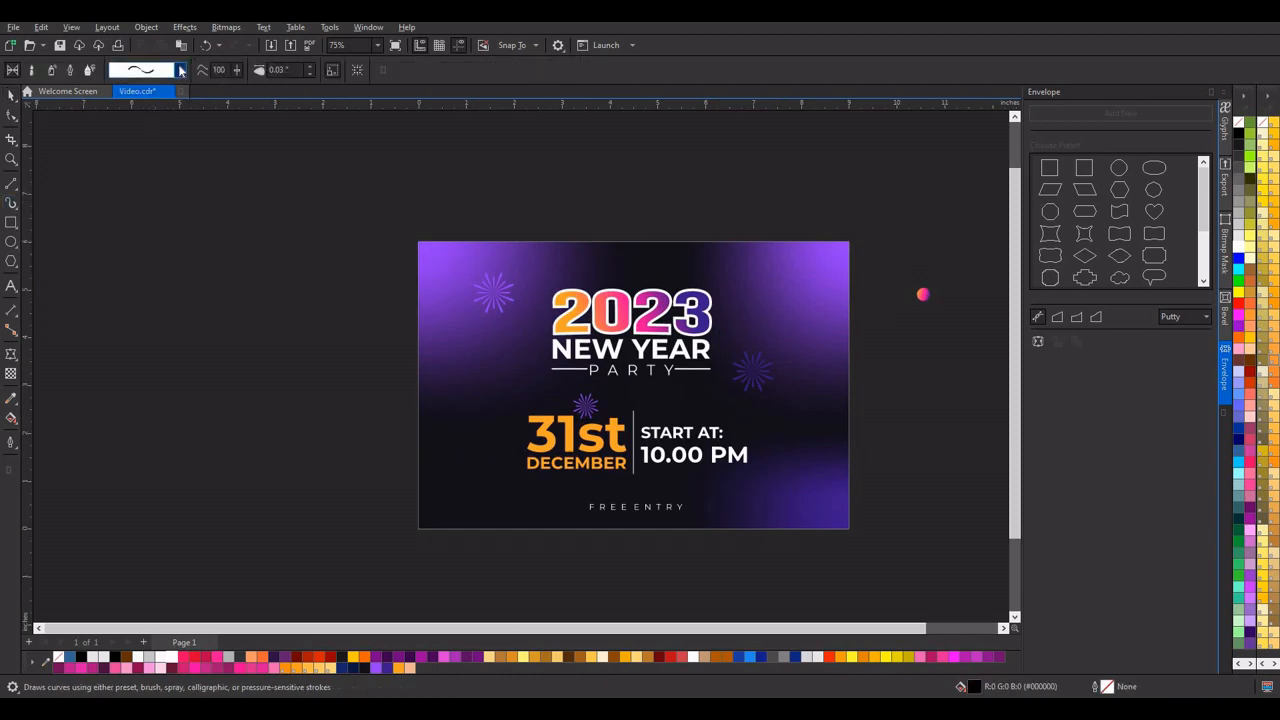
{"action": "left_click", "coordinate": [181, 71]}
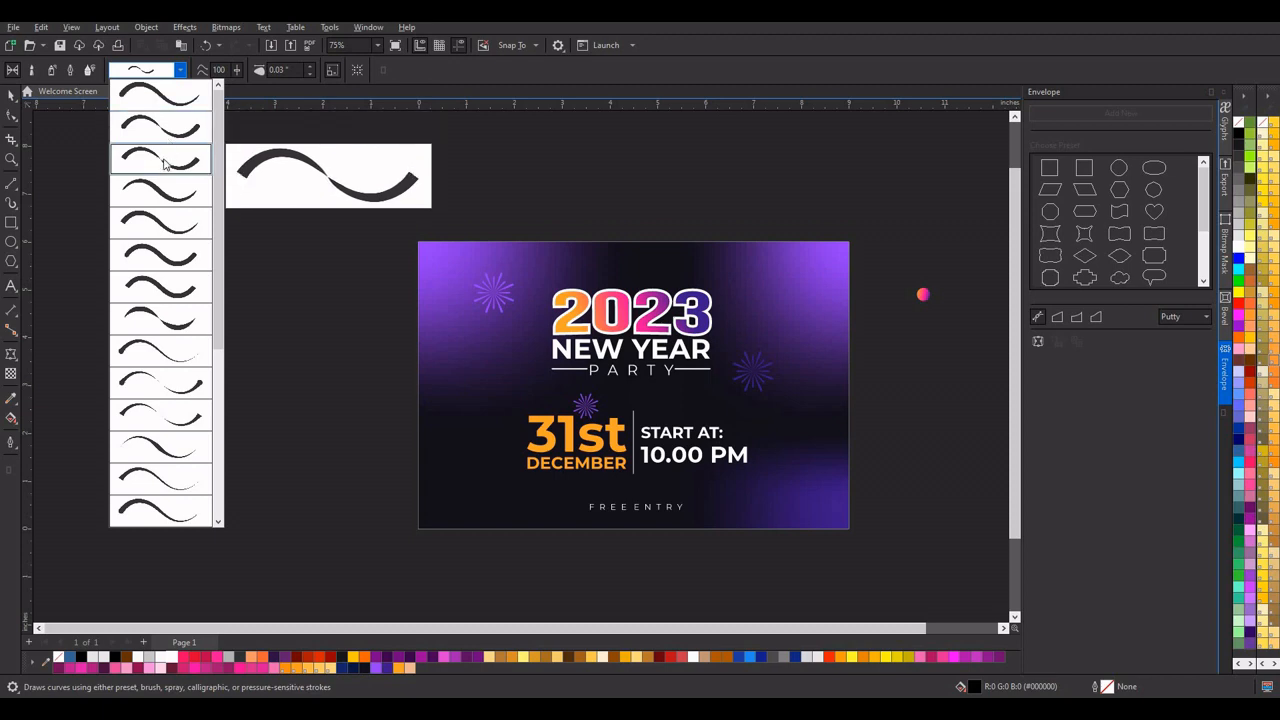
{"action": "left_click", "coordinate": [165, 163]}
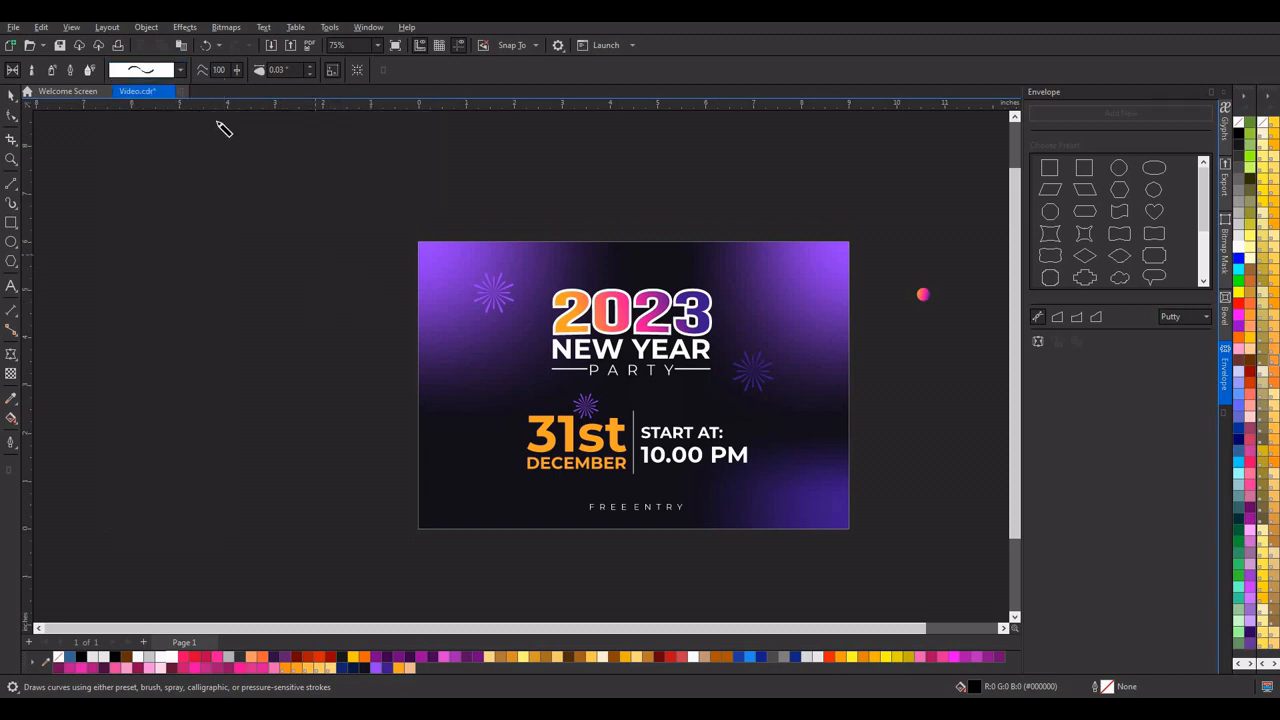
{"action": "left_click_drag", "start_coordinate": [288, 272], "coordinate": [322, 390]}
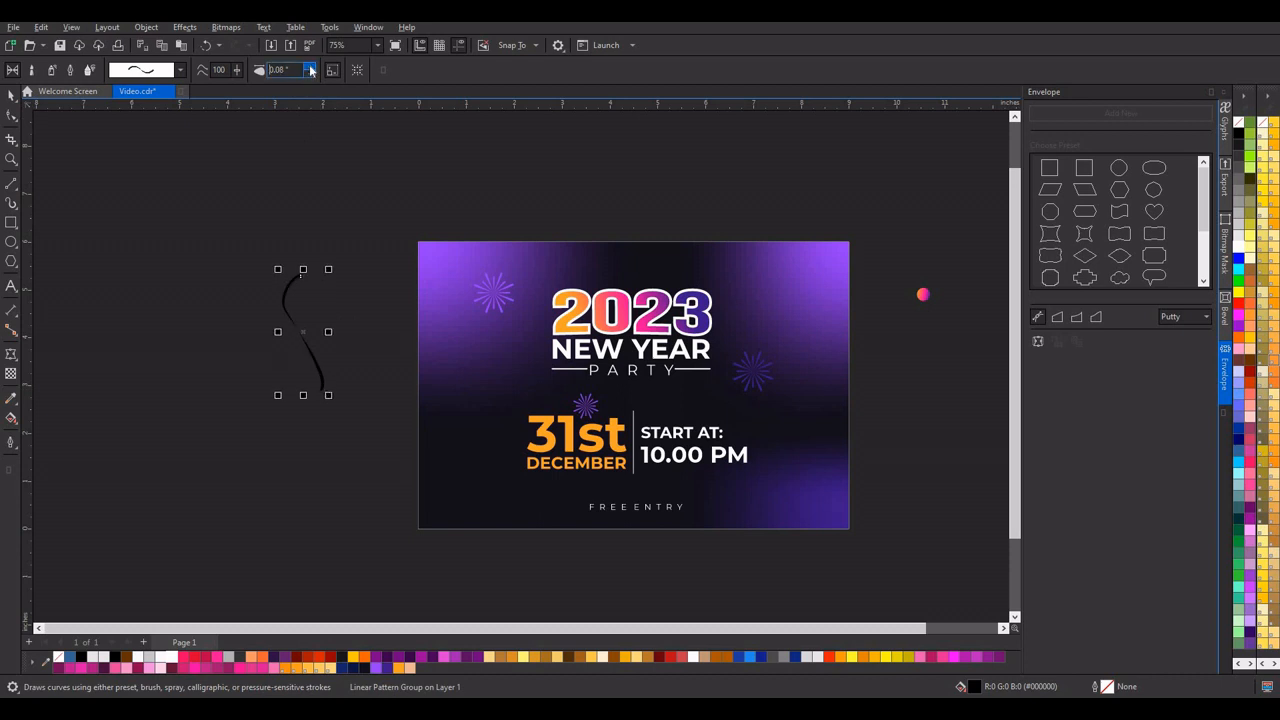
Step: Increase the stroke width of the wavy artistic media line to 0.21 inches
{"action": "left_click", "coordinate": [310, 70]}
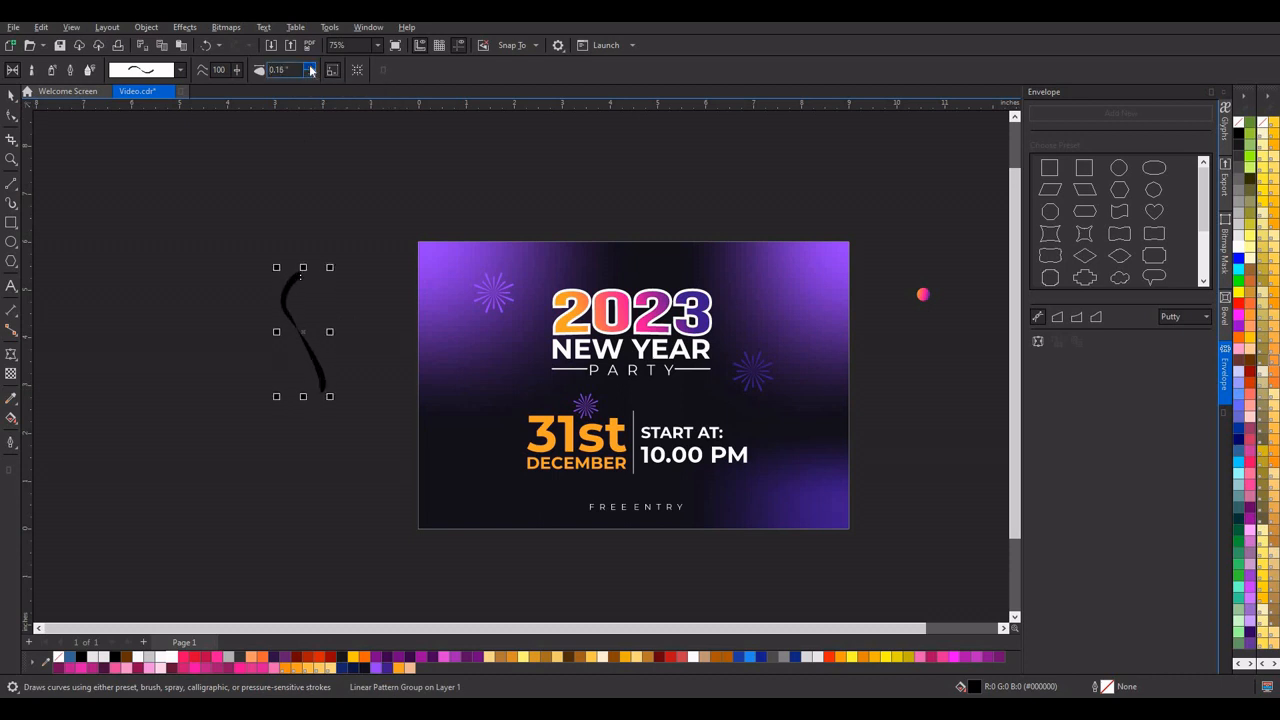
{"action": "left_click", "coordinate": [310, 70]}
{"action": "left_click", "coordinate": [310, 70]}
{"action": "left_click", "coordinate": [11, 94]}
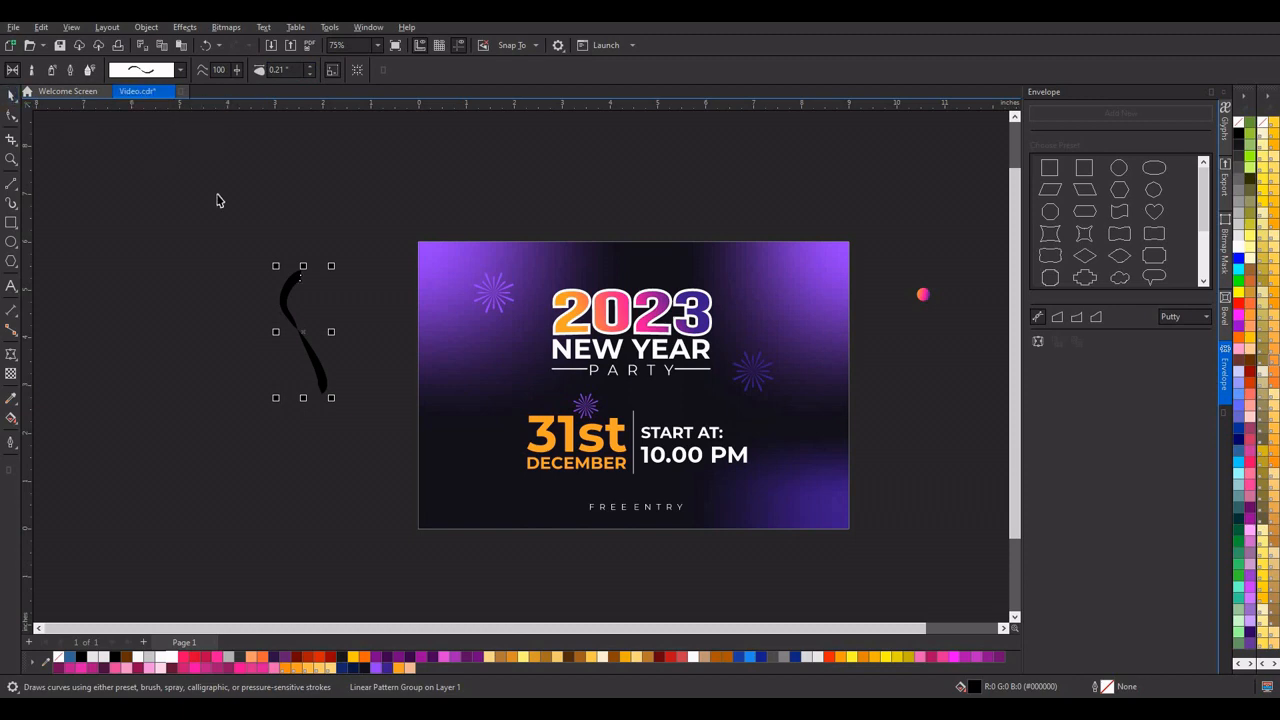
Step: Fill the wavy stroke with the multicoloured rainbow preset fountain fill
{"action": "left_click", "coordinate": [14, 420]}
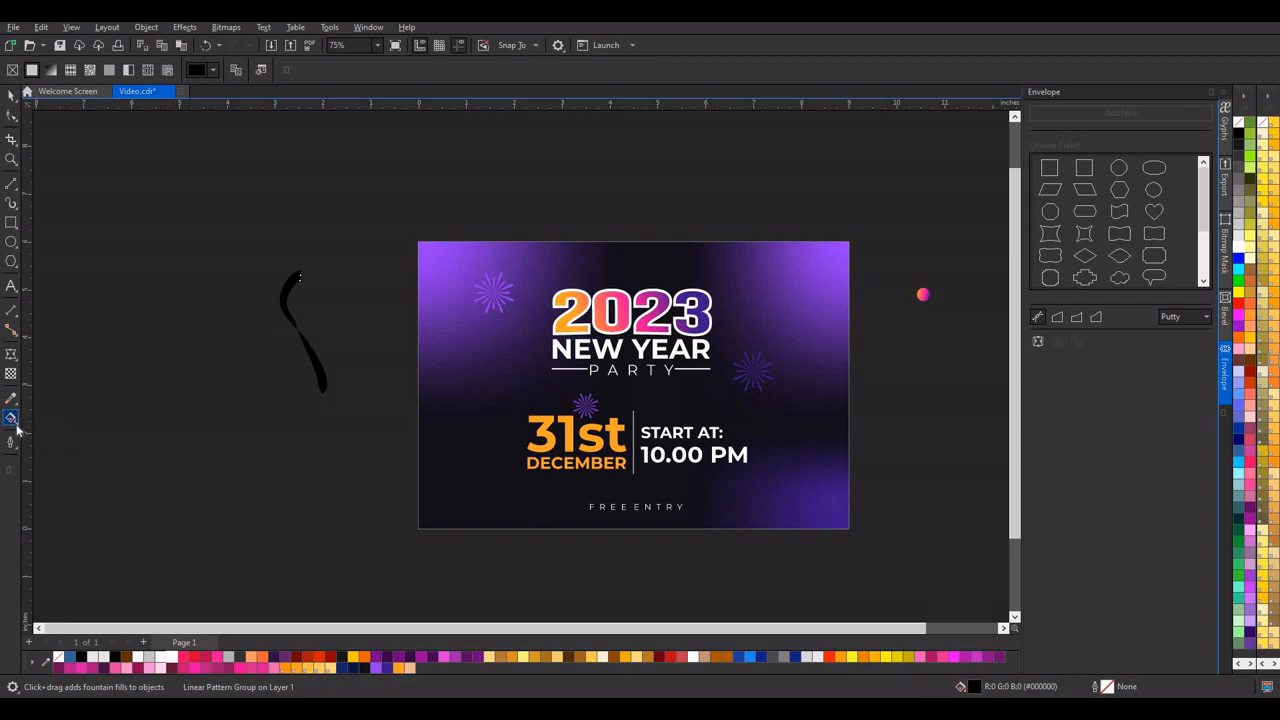
{"action": "left_click", "coordinate": [16, 425]}
{"action": "left_click", "coordinate": [55, 421]}
{"action": "left_click_drag", "start_coordinate": [295, 277], "coordinate": [314, 370]}
{"action": "left_click", "coordinate": [726, 390]}
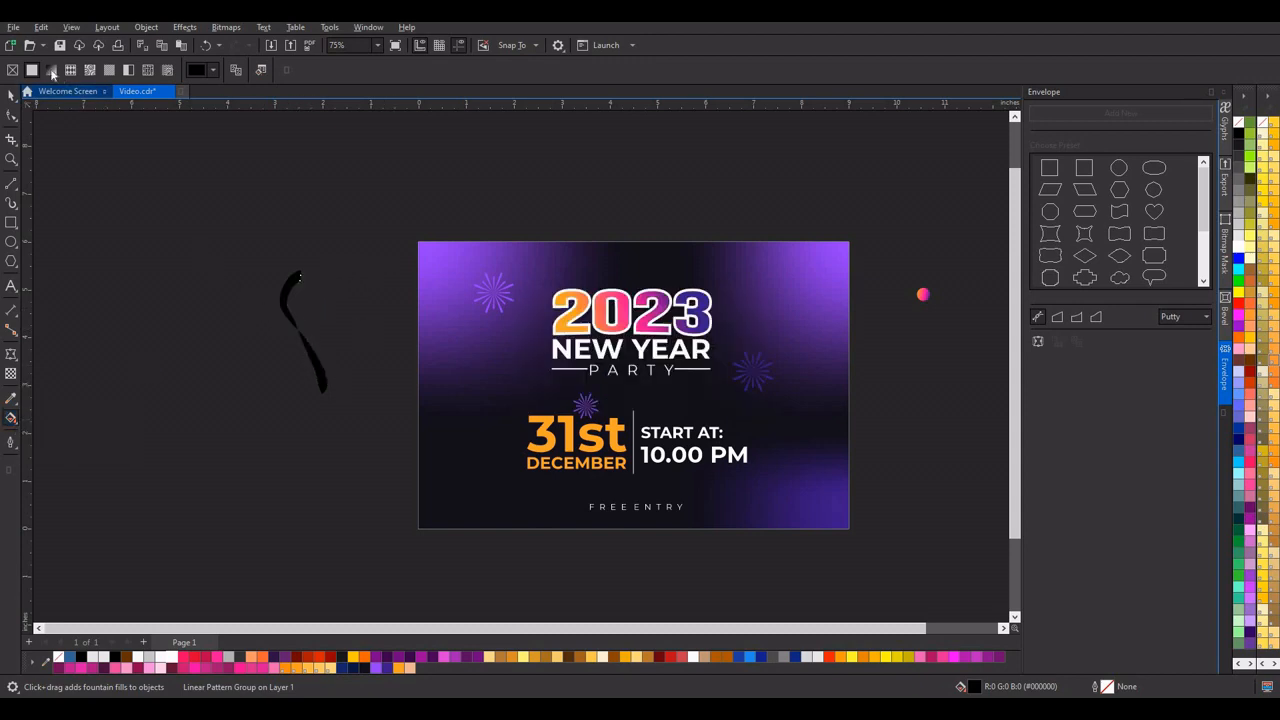
{"action": "left_click", "coordinate": [50, 70]}
{"action": "left_click", "coordinate": [213, 71]}
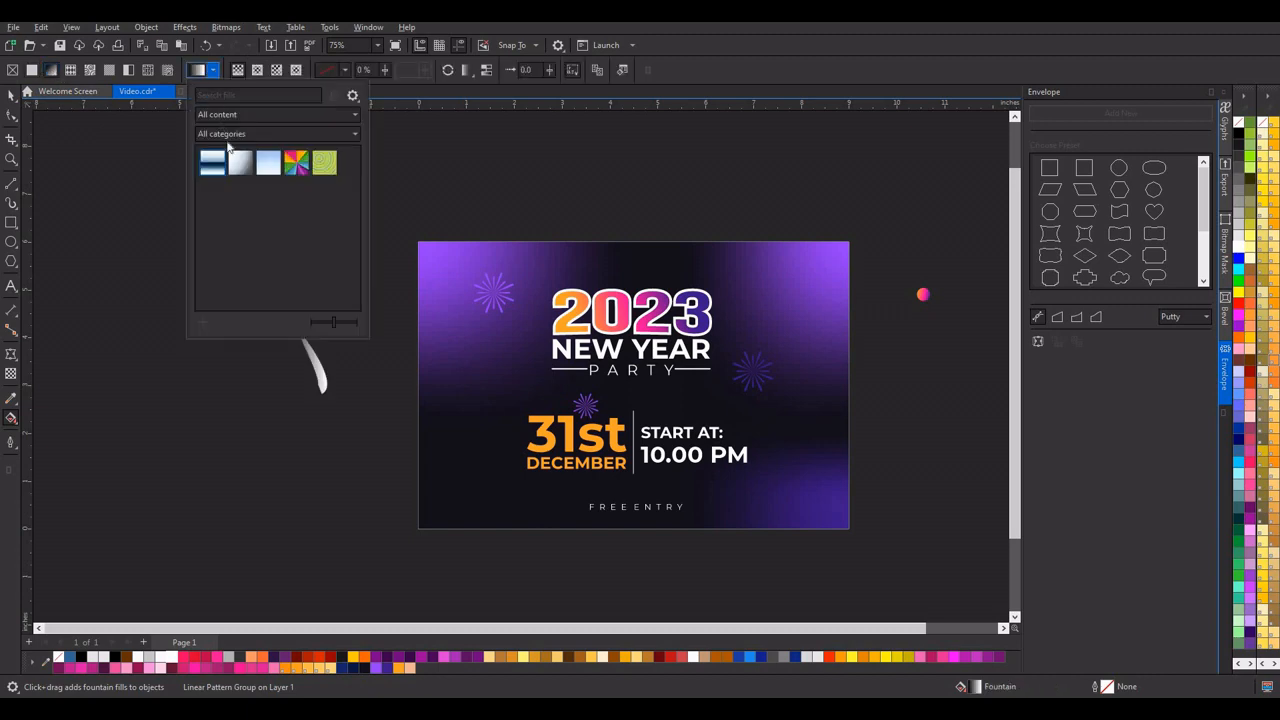
{"action": "left_click", "coordinate": [296, 164]}
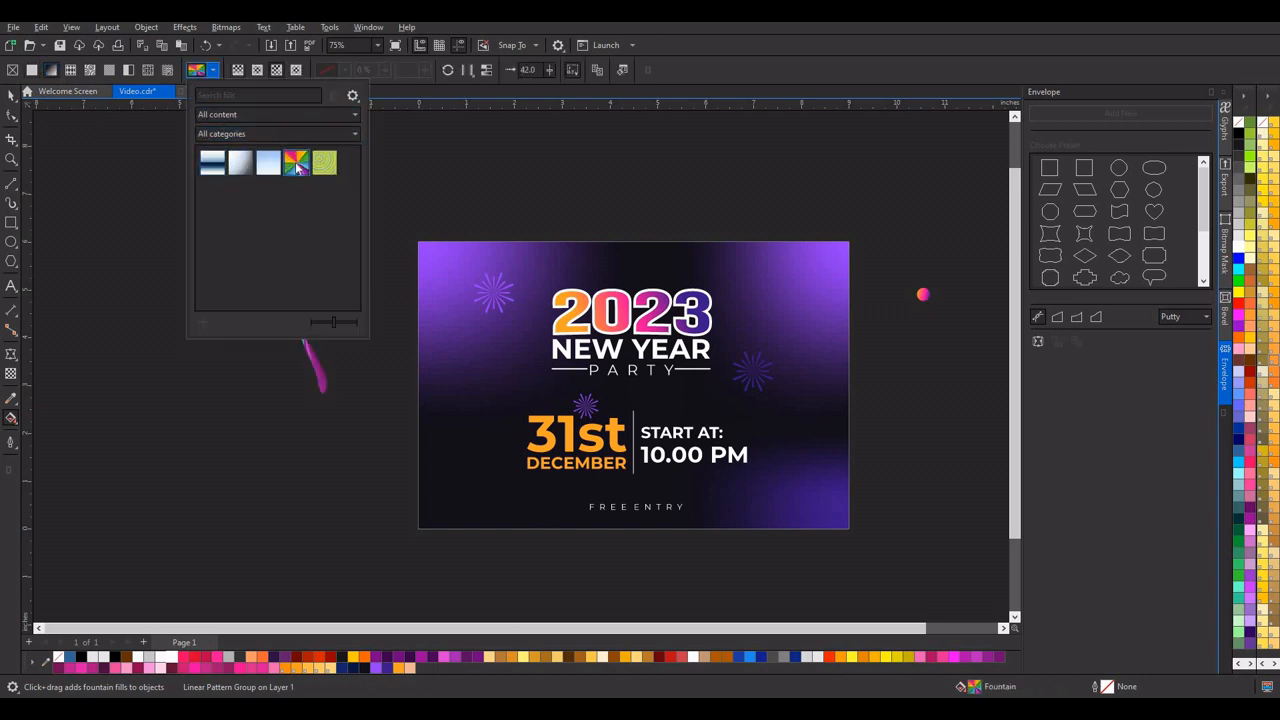
{"action": "left_click", "coordinate": [212, 164]}
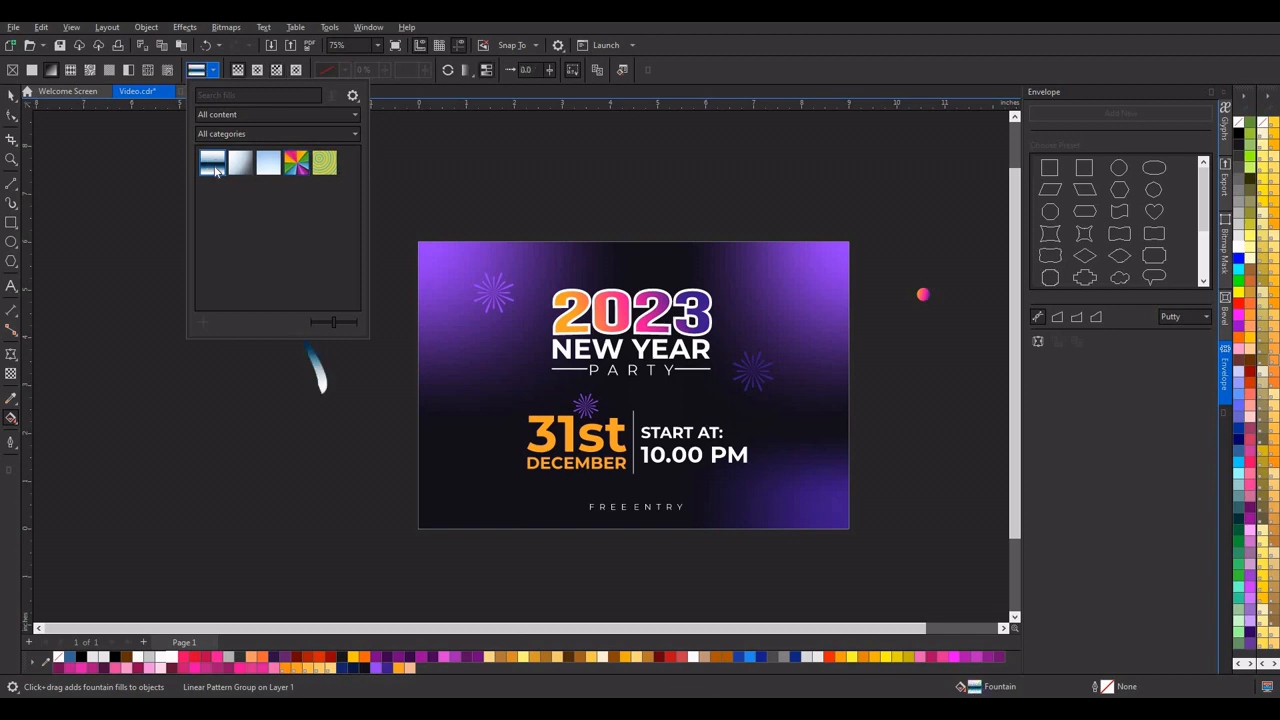
{"action": "left_click", "coordinate": [296, 164]}
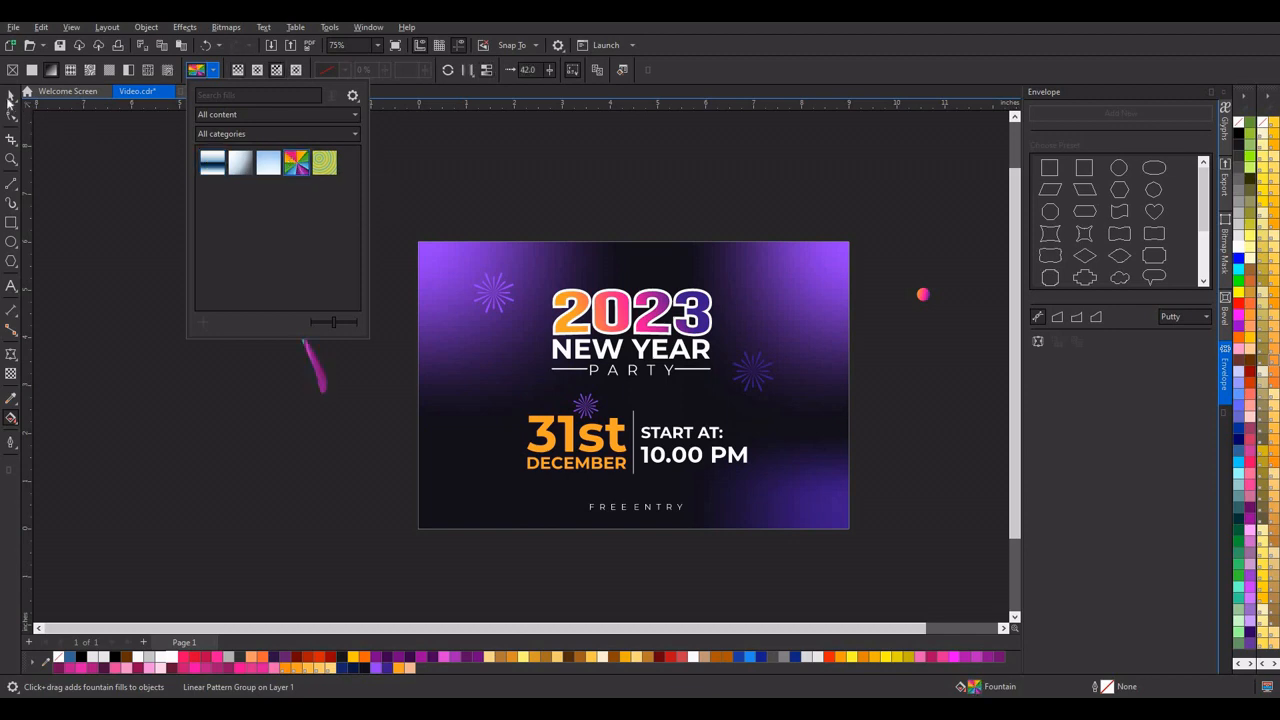
Step: Scale the rainbow streamer down and place it on the flyer beside the NEW YEAR PARTY text, below the upper-left firework
{"action": "left_click", "coordinate": [10, 98]}
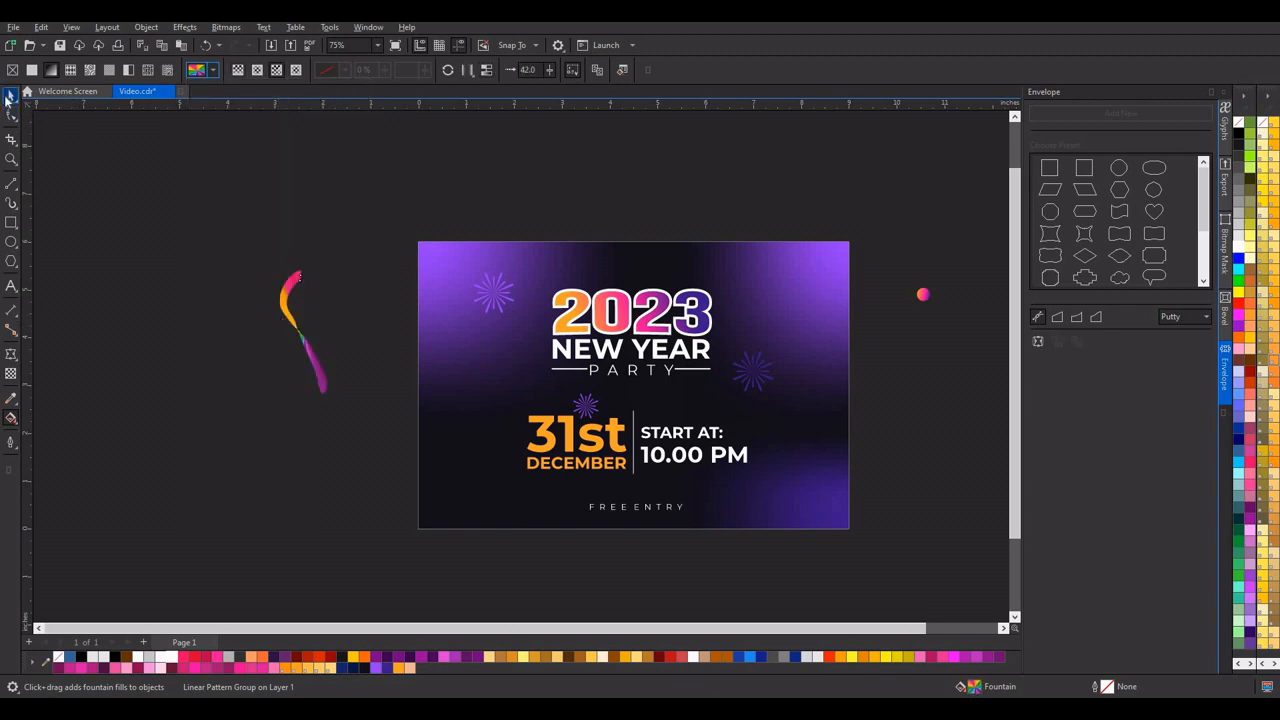
{"action": "left_click", "coordinate": [8, 99]}
{"action": "left_click_drag", "start_coordinate": [331, 267], "coordinate": [479, 362]}
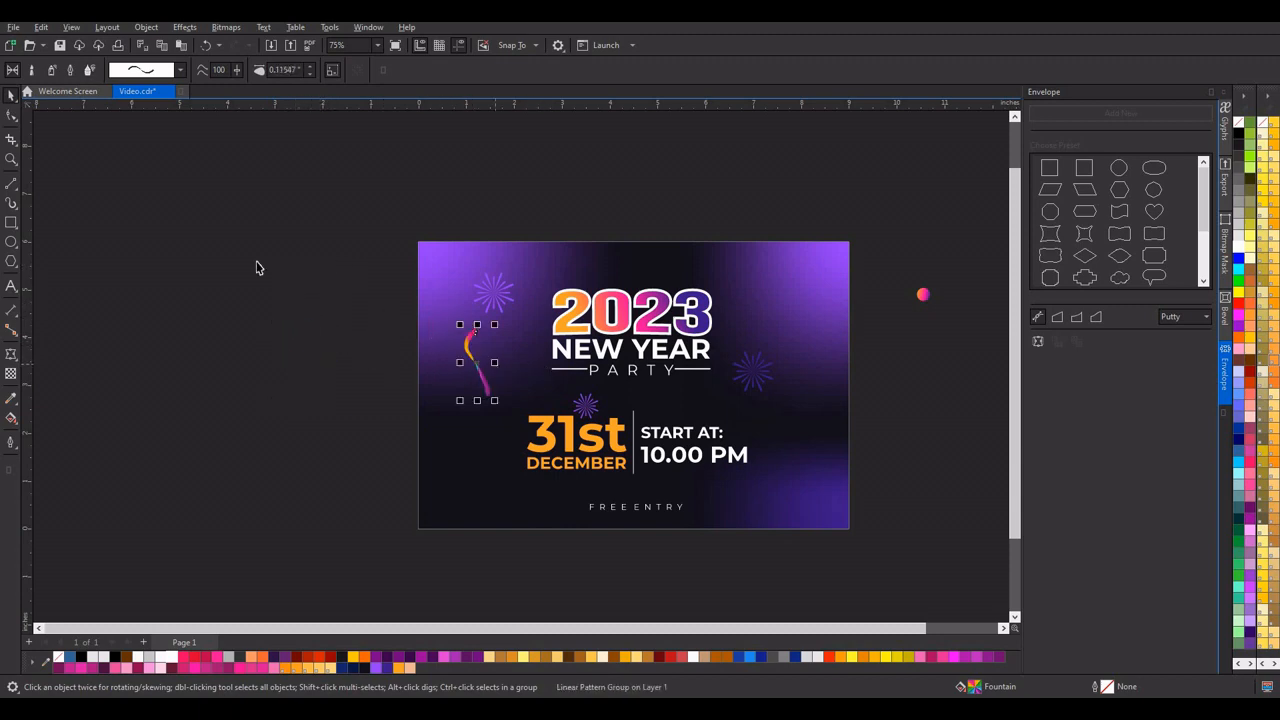
Step: Draw a second curved artistic media stroke near the flyer's right edge and fill it with the rainbow fountain preset, Fountain Fill 056
{"action": "left_click_drag", "start_coordinate": [793, 318], "coordinate": [772, 370]}
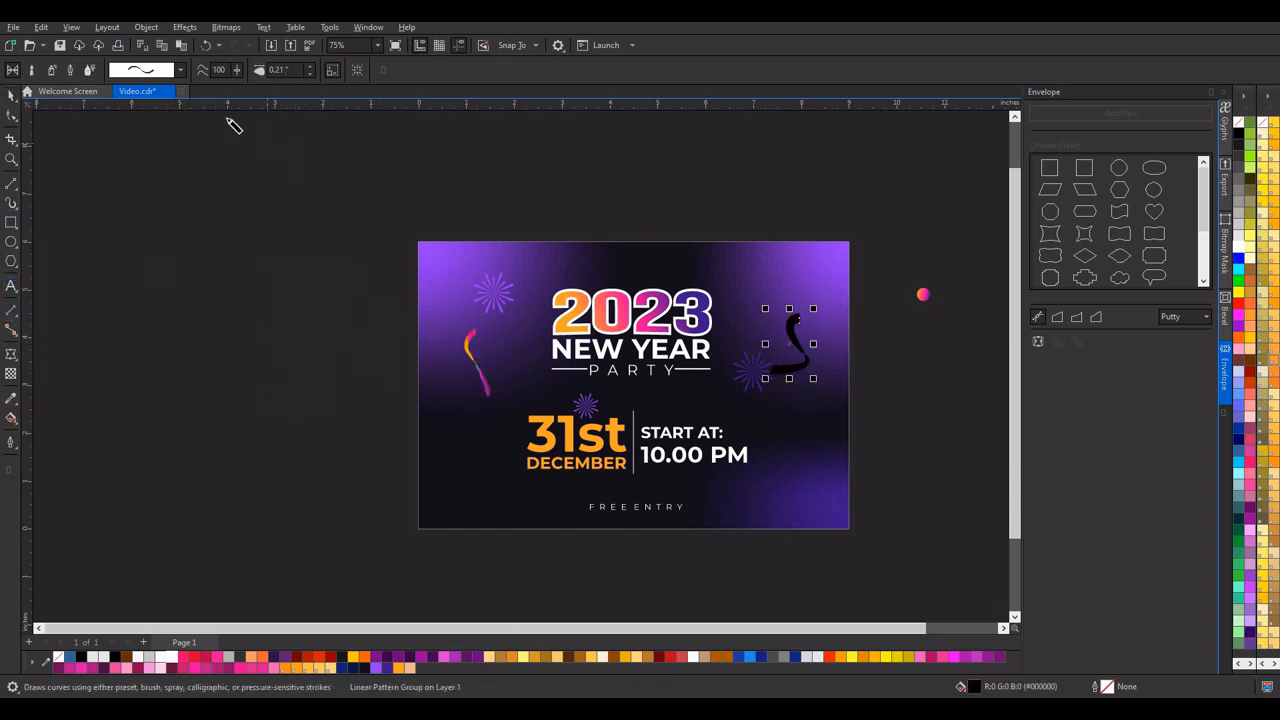
{"action": "left_click", "coordinate": [10, 98]}
{"action": "left_click", "coordinate": [11, 418]}
{"action": "left_click", "coordinate": [51, 70]}
{"action": "left_click", "coordinate": [212, 70]}
{"action": "left_click", "coordinate": [294, 163]}
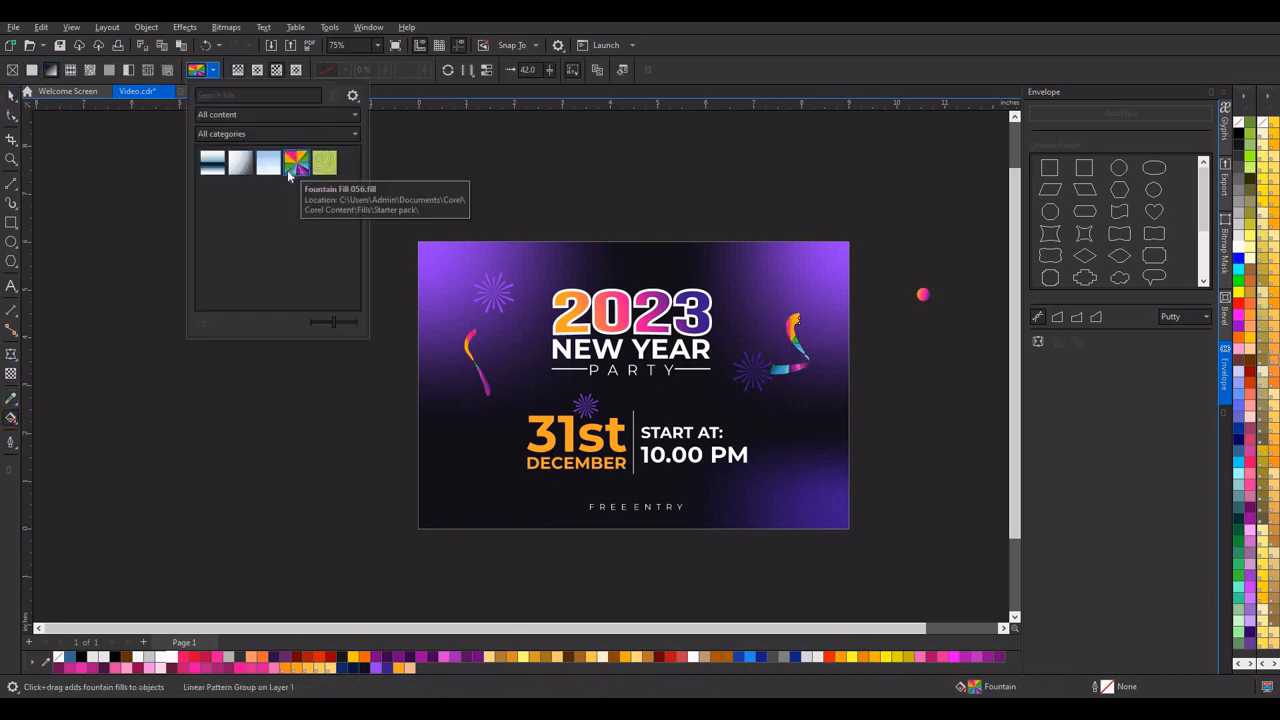
Step: Scale the second streamer down beside the 10.00 PM text and move the first streamer closer to NEW YEAR
{"action": "left_click", "coordinate": [11, 97]}
{"action": "left_click_drag", "start_coordinate": [797, 346], "coordinate": [781, 415]}
{"action": "left_click_drag", "start_coordinate": [796, 382], "coordinate": [788, 394]}
{"action": "left_click", "coordinate": [876, 394]}
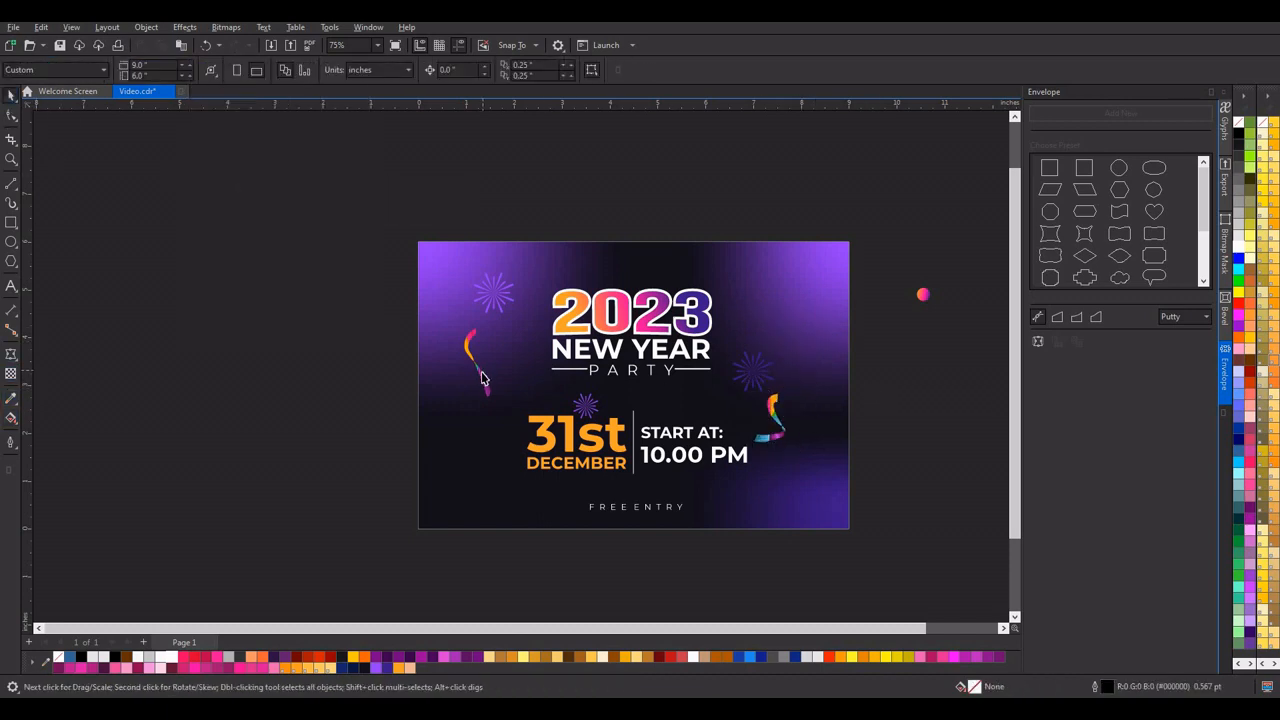
{"action": "left_click_drag", "start_coordinate": [483, 378], "coordinate": [529, 379]}
Step: Draw a third, curling artistic media streamer beside 31st and fill it with the green patterned fountain preset
{"action": "left_click", "coordinate": [779, 419]}
{"action": "mouse_move", "coordinate": [781, 420]}
{"action": "left_mouse_down"}
{"action": "mouse_move", "coordinate": [477, 398]}
{"action": "mouse_move", "coordinate": [466, 367]}
{"action": "mouse_move", "coordinate": [489, 436]}
{"action": "left_mouse_up"}
{"action": "right_click", "coordinate": [466, 367]}
{"action": "key", "text": "Delete"}
{"action": "left_click", "coordinate": [12, 203]}
{"action": "left_click", "coordinate": [11, 418]}
{"action": "left_click", "coordinate": [51, 70]}
{"action": "left_click", "coordinate": [213, 71]}
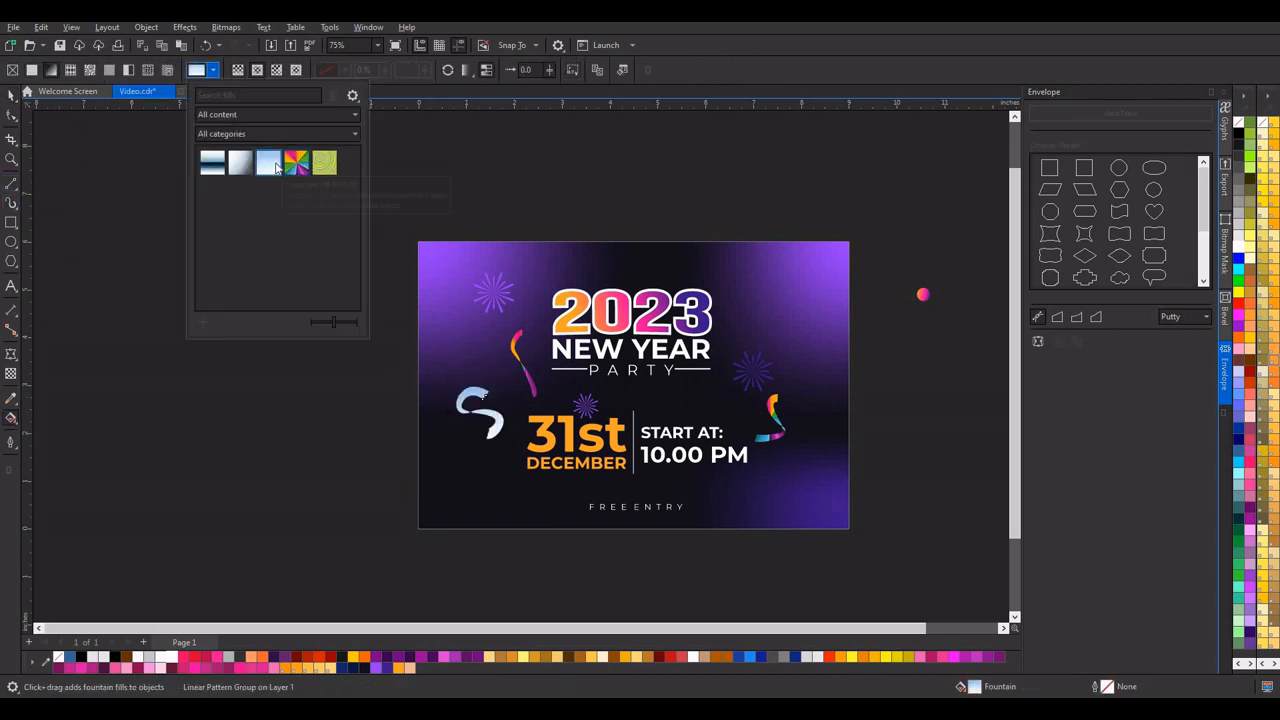
{"action": "left_click", "coordinate": [121, 212]}
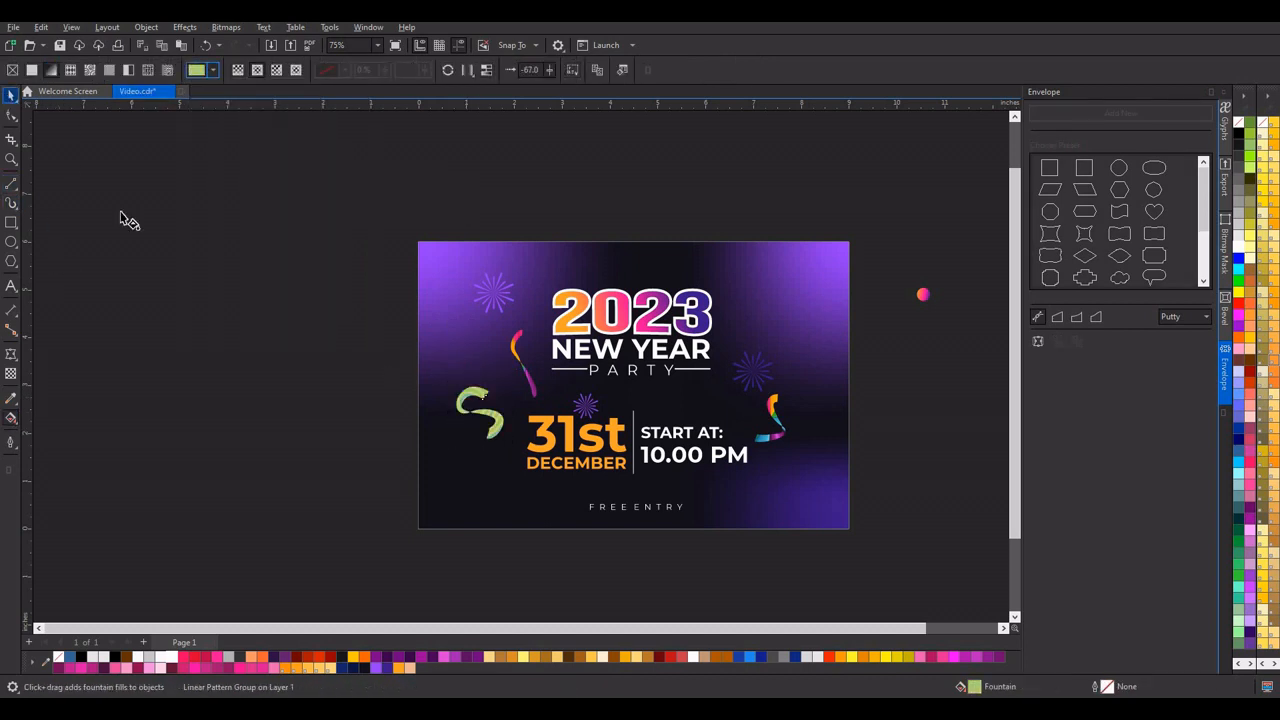
Step: Draw a square about 0.89 inches wide beside the flyer and scallop its corners by 0.446 inches into a four-pointed star
{"action": "left_click", "coordinate": [11, 224]}
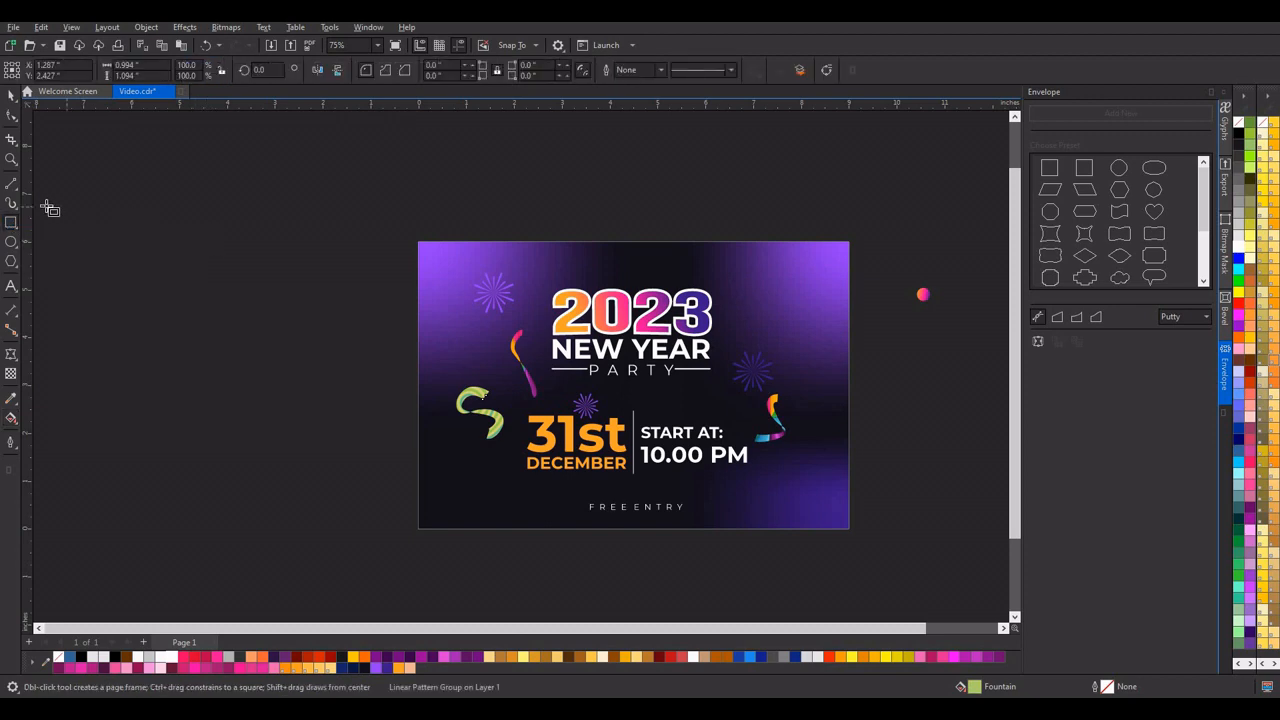
{"action": "left_click_drag", "start_coordinate": [231, 238], "coordinate": [271, 277]}
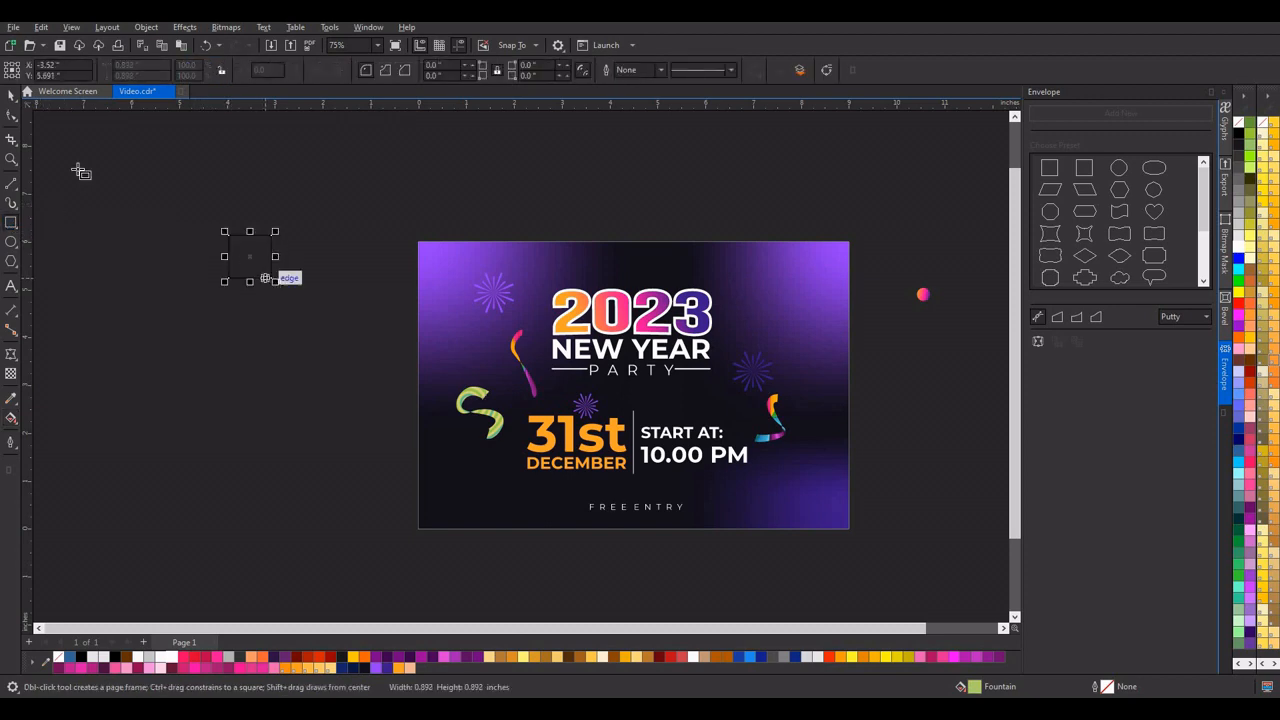
{"action": "left_click", "coordinate": [8, 104]}
{"action": "left_click", "coordinate": [11, 114]}
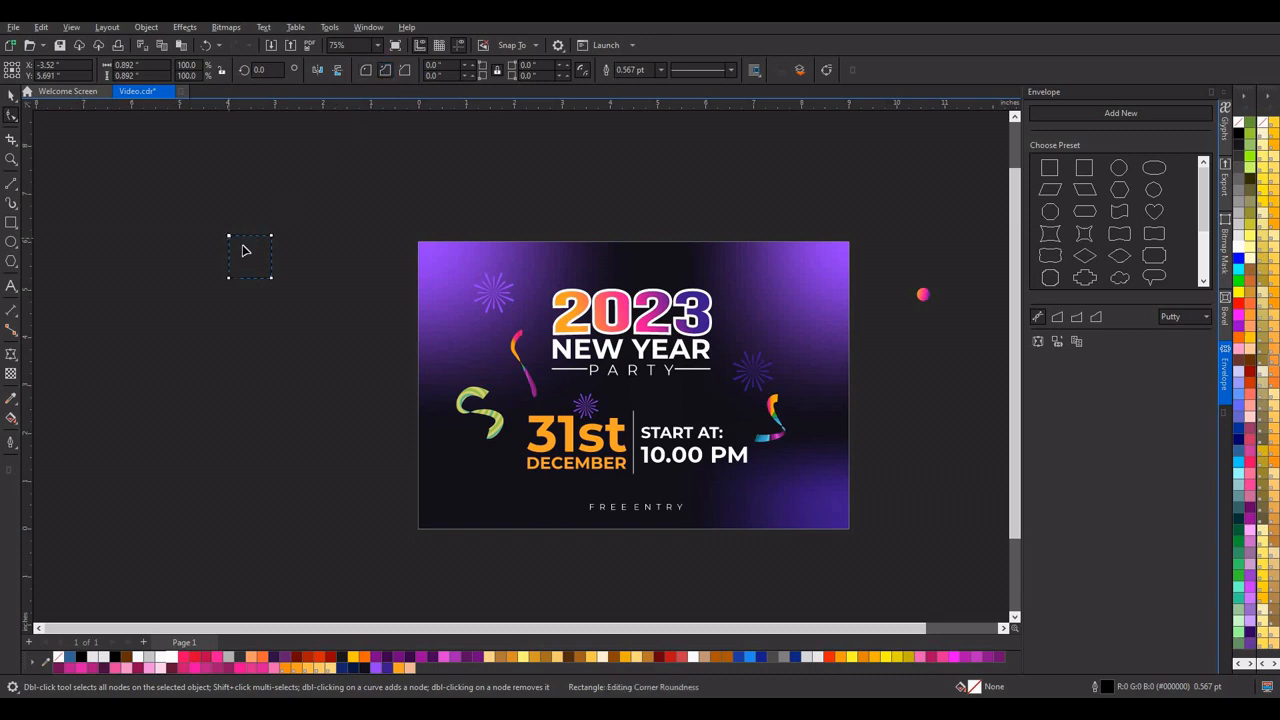
{"action": "left_click_drag", "start_coordinate": [243, 247], "coordinate": [283, 280]}
{"action": "left_click", "coordinate": [10, 94]}
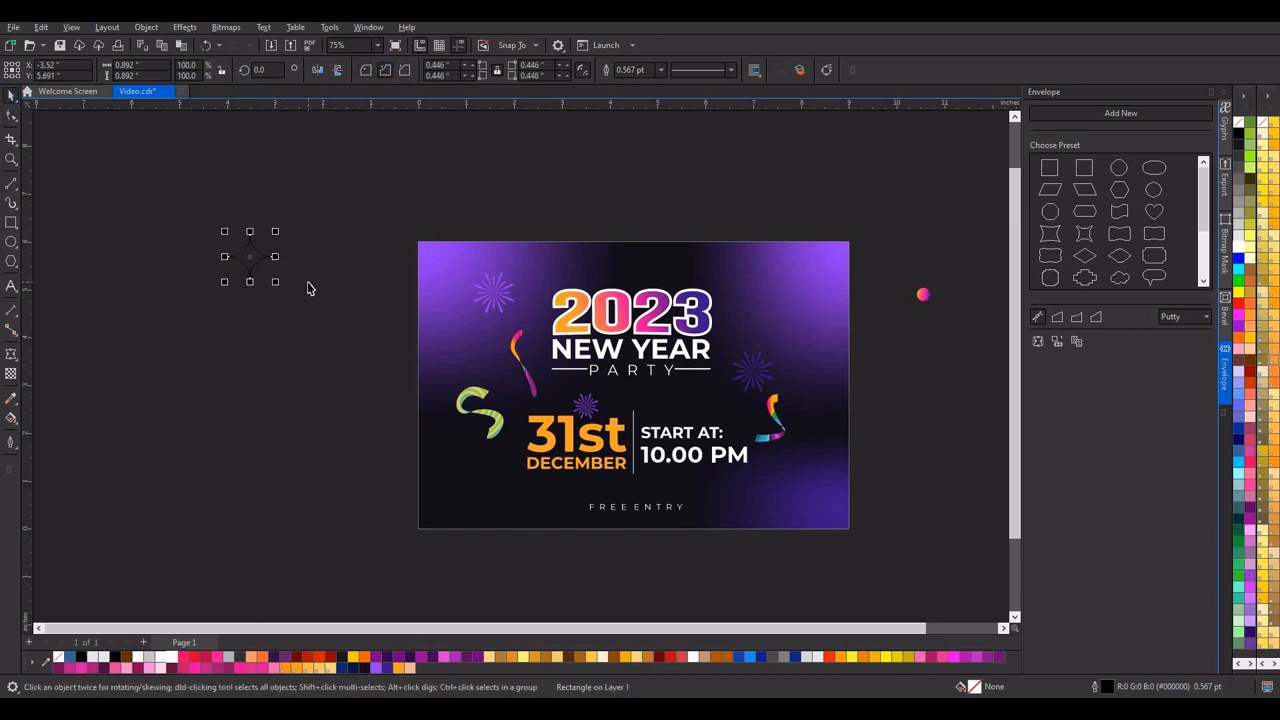
Step: Fill the star with dark purple #3E1C8C, remove its outline and place small star copies around the flyer
{"action": "left_click", "coordinate": [377, 657]}
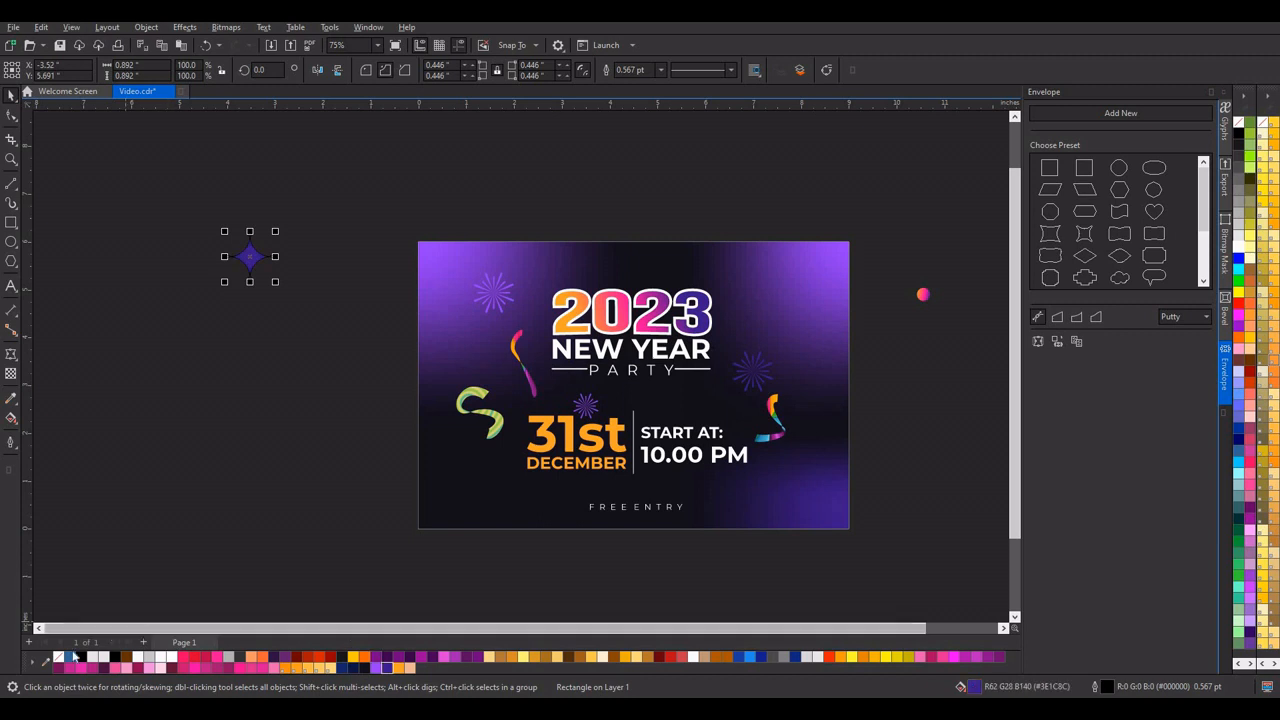
{"action": "right_click", "coordinate": [57, 657]}
{"action": "left_click_drag", "start_coordinate": [283, 290], "coordinate": [712, 418]}
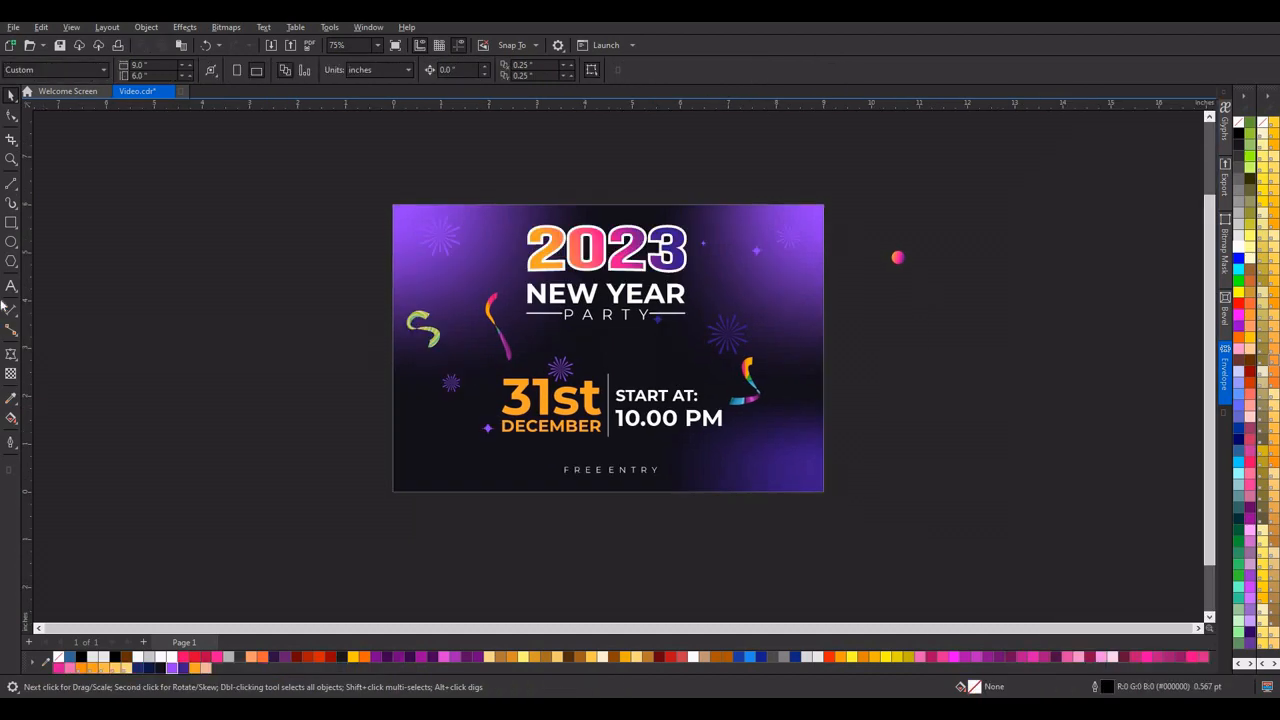
Step: Draw a circle about 1.02 × 1.06 inches, fill it with dark purple #3E1C8C without an outline and move it over 31st
{"action": "left_click", "coordinate": [11, 243]}
{"action": "left_click_drag", "start_coordinate": [251, 307], "coordinate": [301, 358]}
{"action": "left_click", "coordinate": [10, 97]}
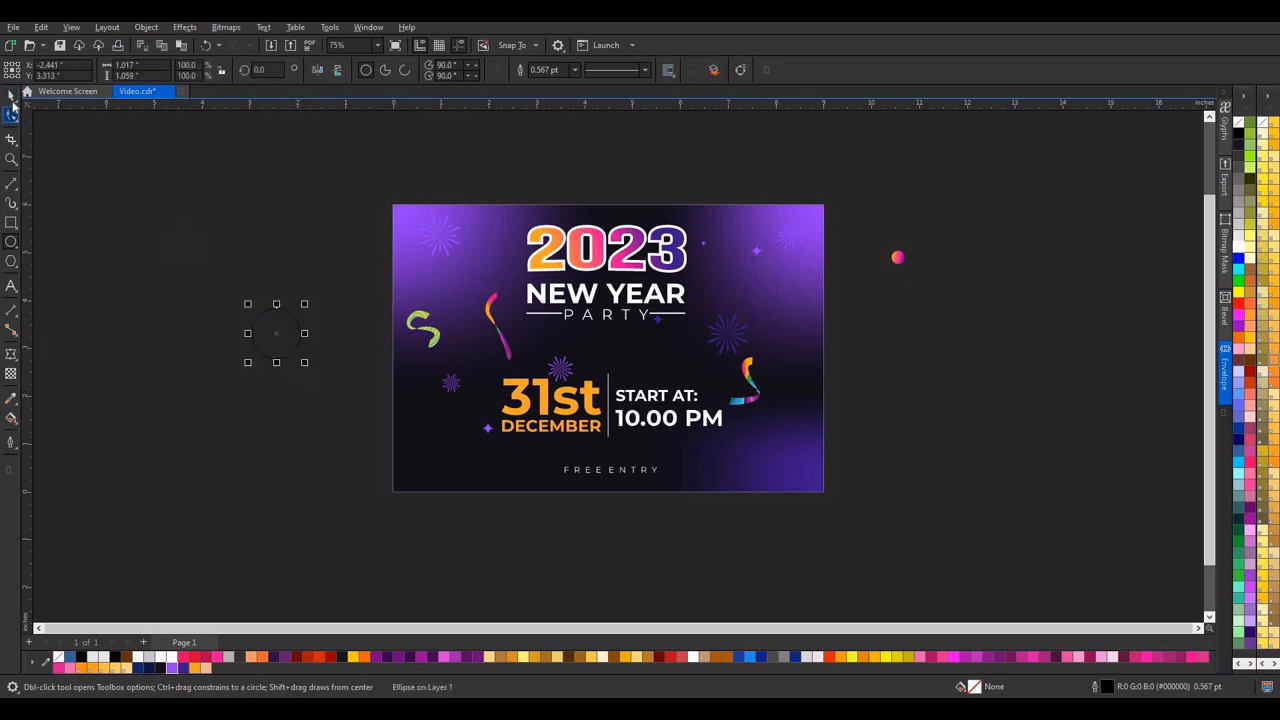
{"action": "left_click", "coordinate": [184, 667]}
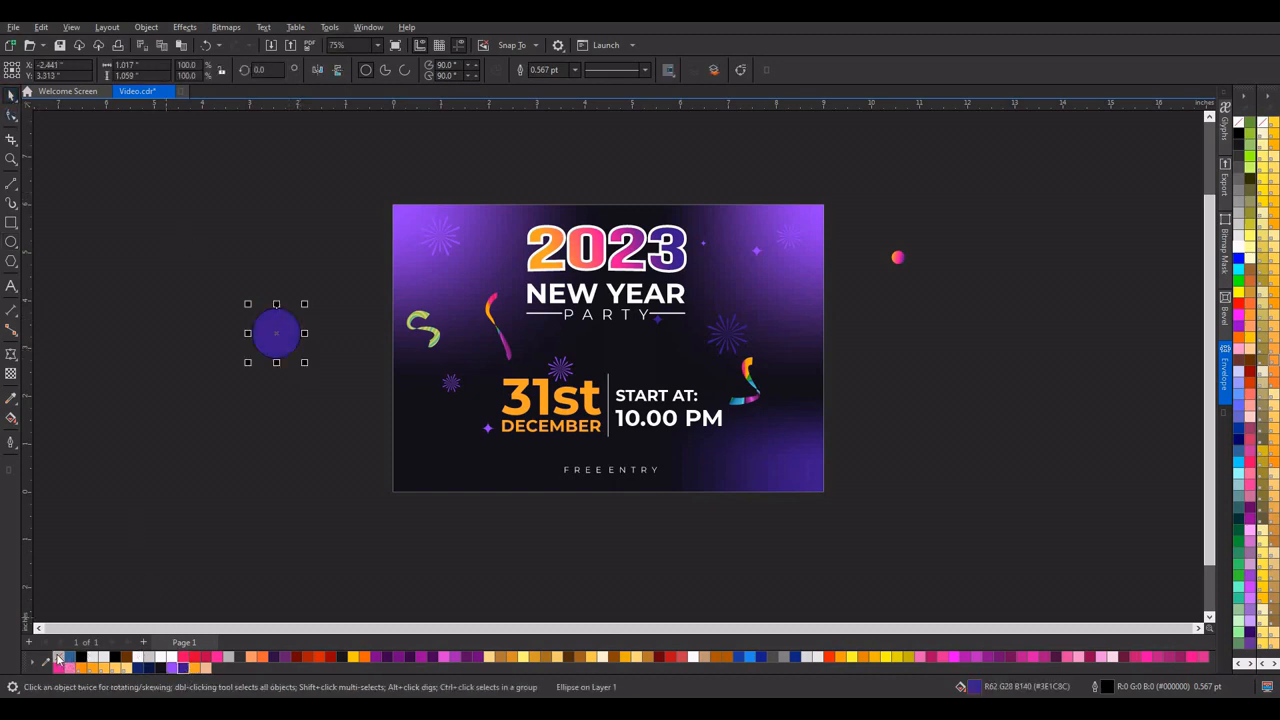
{"action": "left_click_drag", "start_coordinate": [280, 322], "coordinate": [512, 369]}
Step: Apply a uniform transparency of 72 to the dark purple circle
{"action": "left_click", "coordinate": [11, 373]}
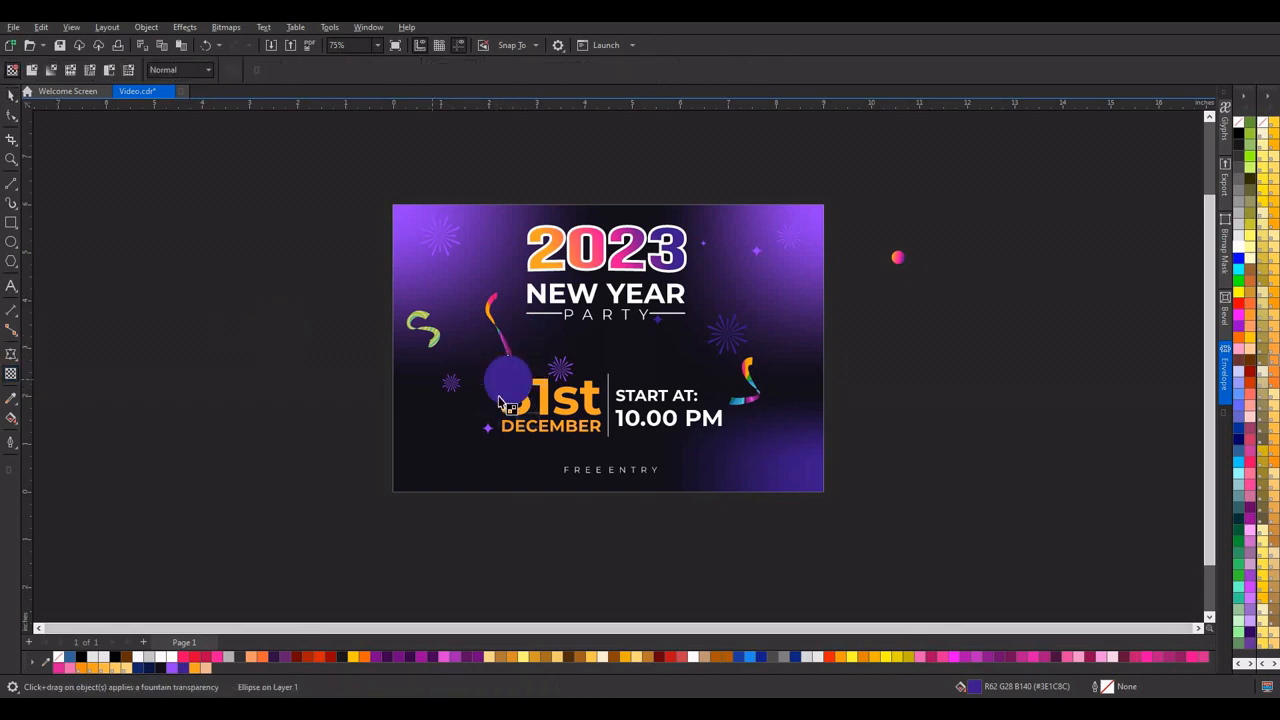
{"action": "double_click", "coordinate": [503, 422]}
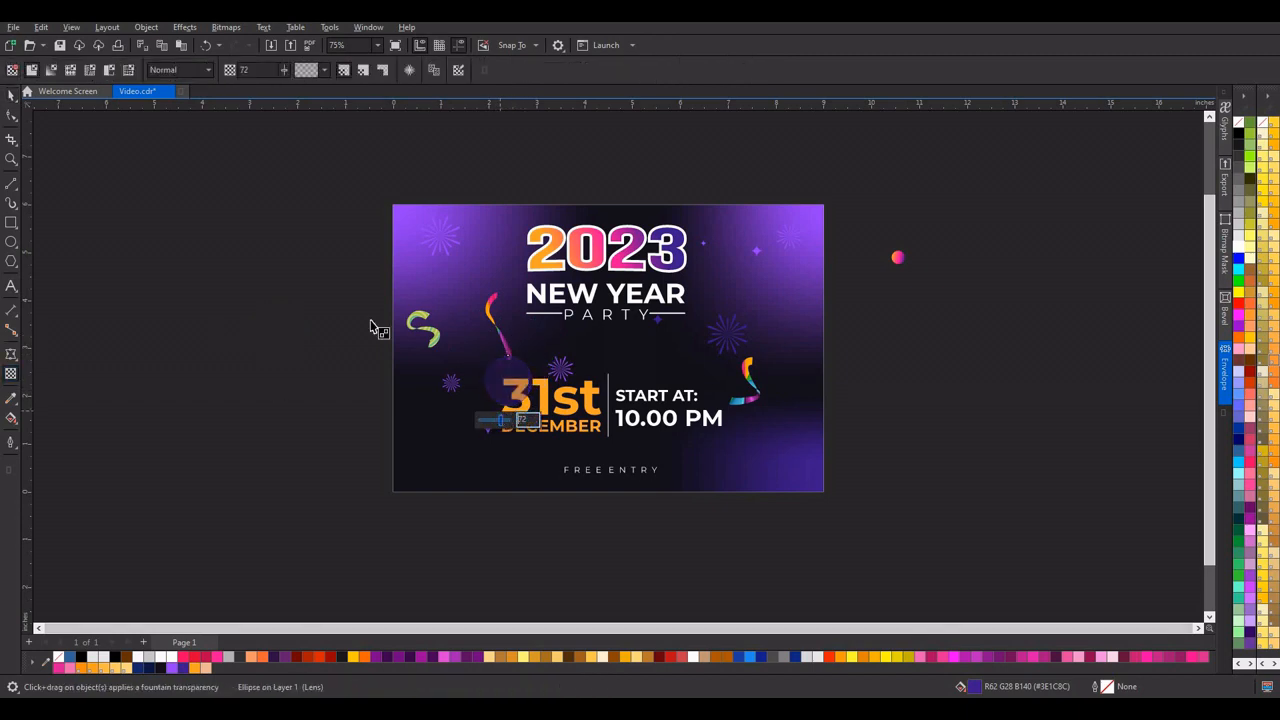
{"action": "left_click", "coordinate": [11, 95]}
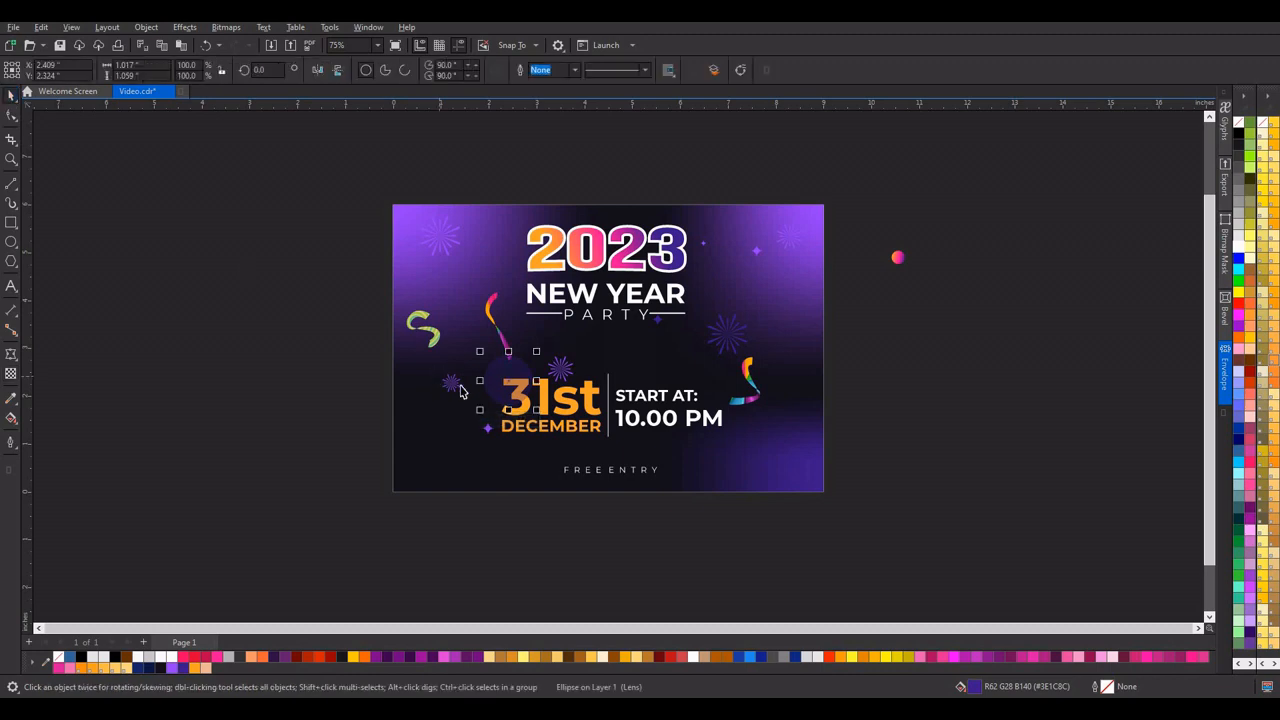
Step: Place overlapping pairs of transparent circle copies by NEW YEAR PARTY and 10.00 PM, plus a pair about 1 inch wide beside 2023
{"action": "left_click_drag", "start_coordinate": [510, 380], "coordinate": [697, 313]}
{"action": "left_click", "coordinate": [495, 385], "text": "shift"}
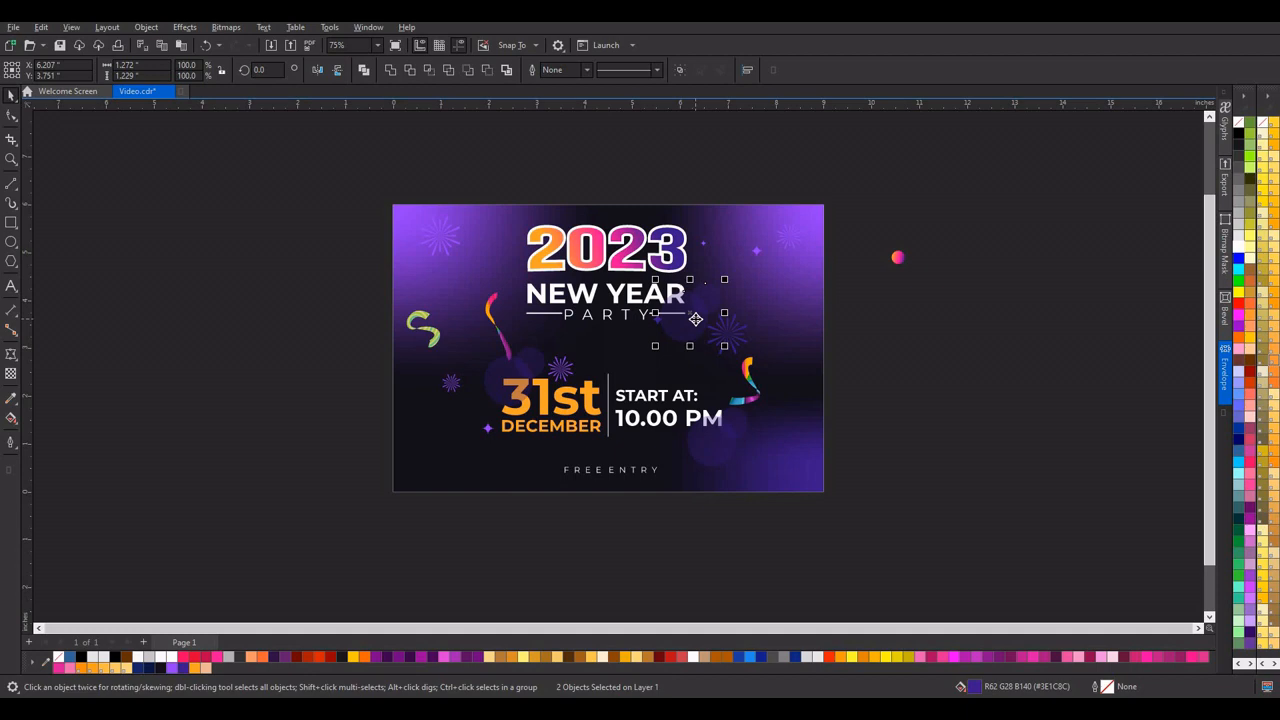
{"action": "left_click_drag", "start_coordinate": [656, 348], "coordinate": [483, 277]}
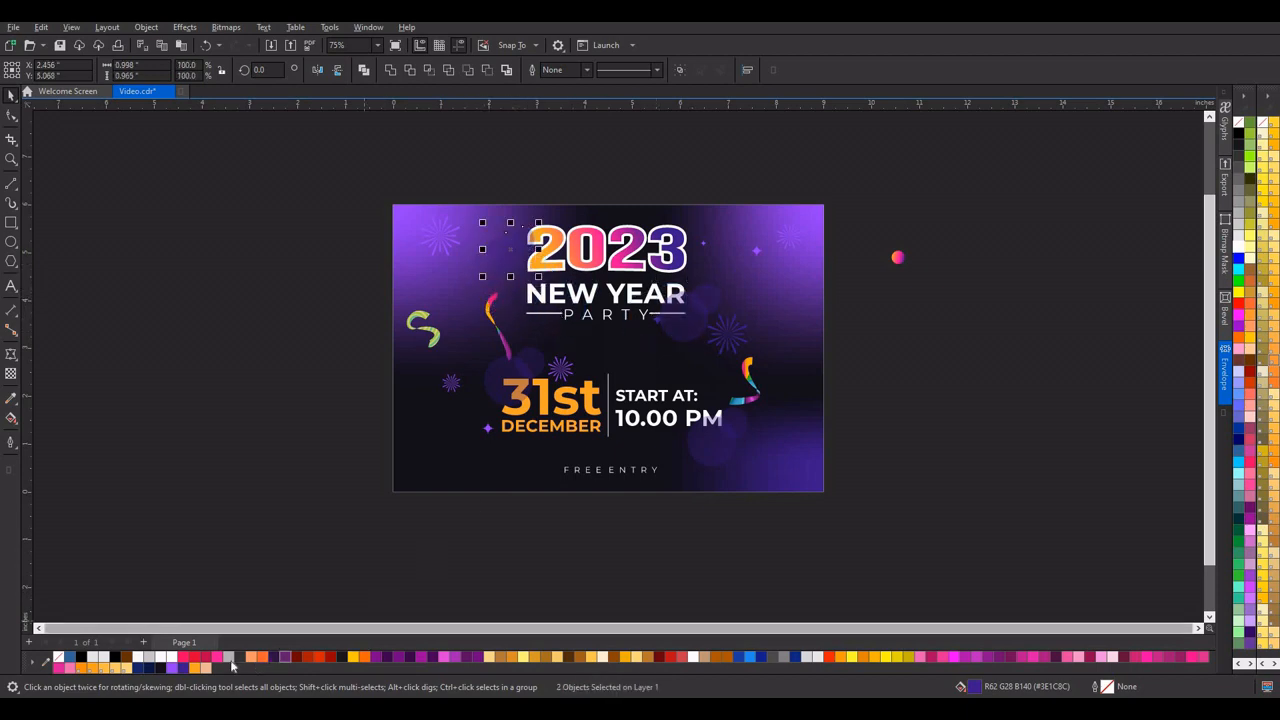
Step: Recolour the pair of transparent circles beside the 2023 heading to bright purple #9740FF
{"action": "left_click", "coordinate": [173, 670]}
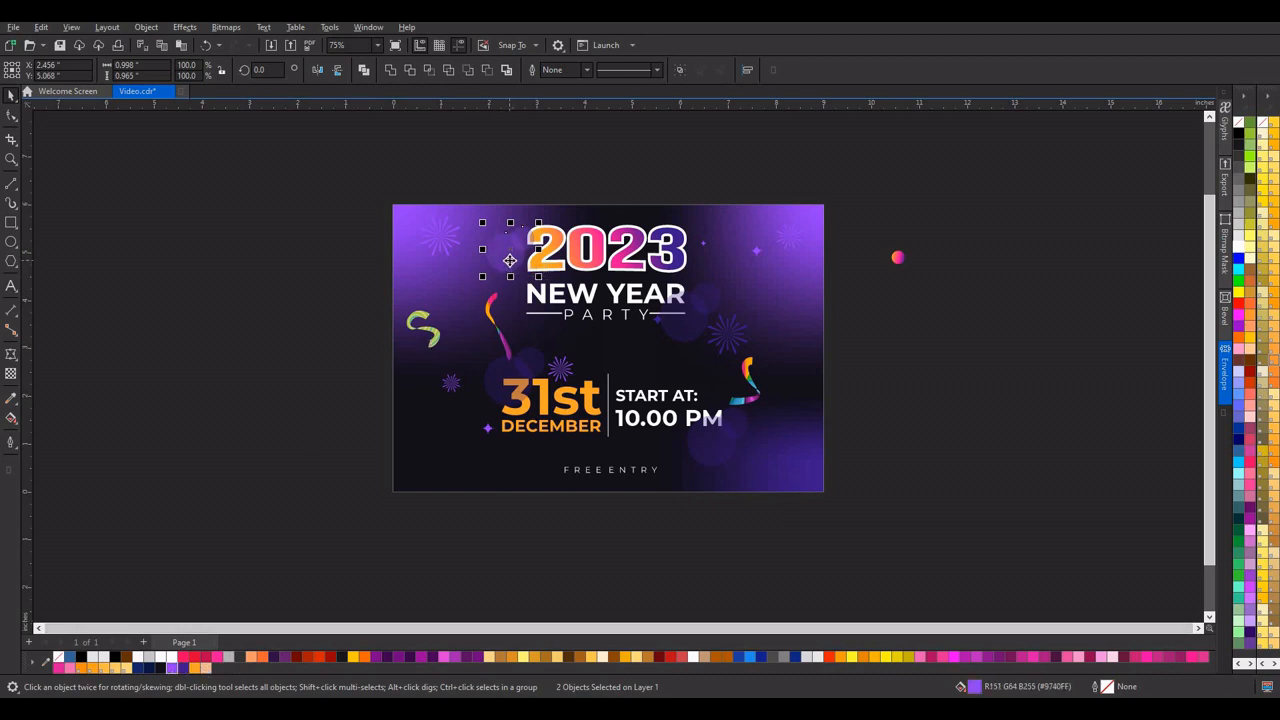
{"action": "right_click", "coordinate": [510, 261]}
{"action": "left_click", "coordinate": [560, 434]}
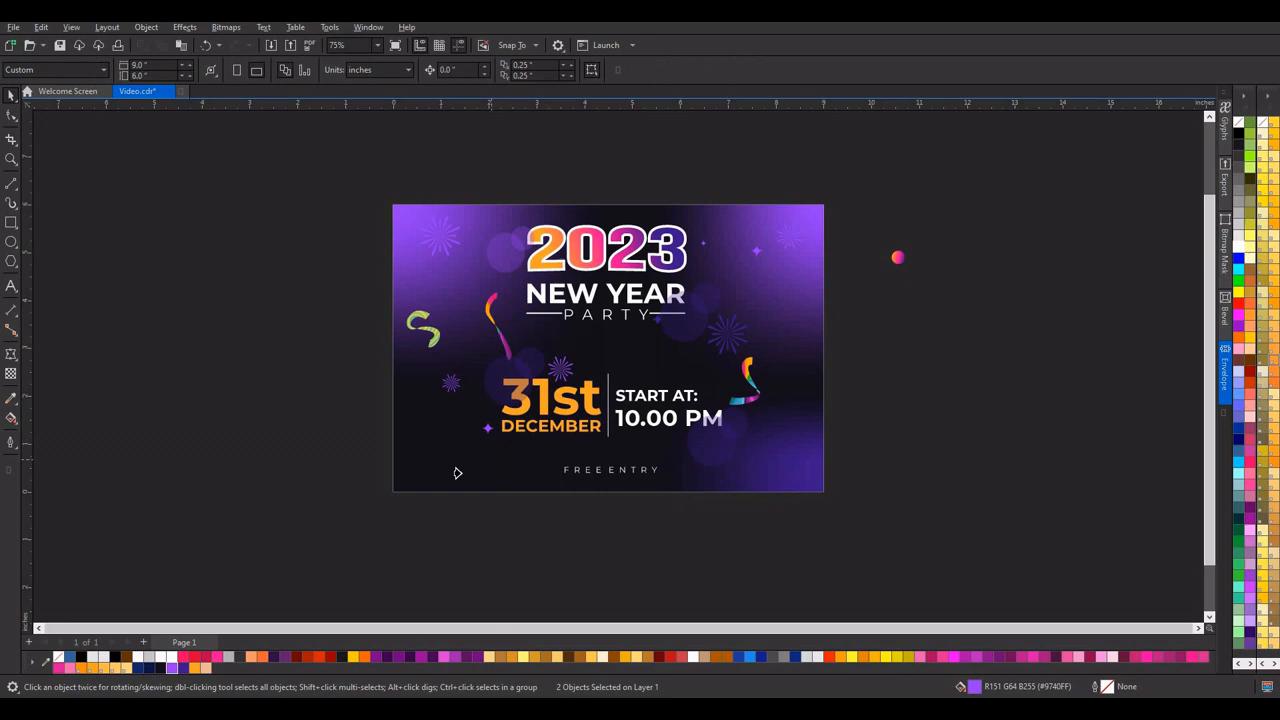
Step: Place more transparent circle copies around PARTY, above 31st and beside DECEMBER
{"action": "left_click", "coordinate": [483, 380]}
{"action": "left_click", "coordinate": [678, 397]}
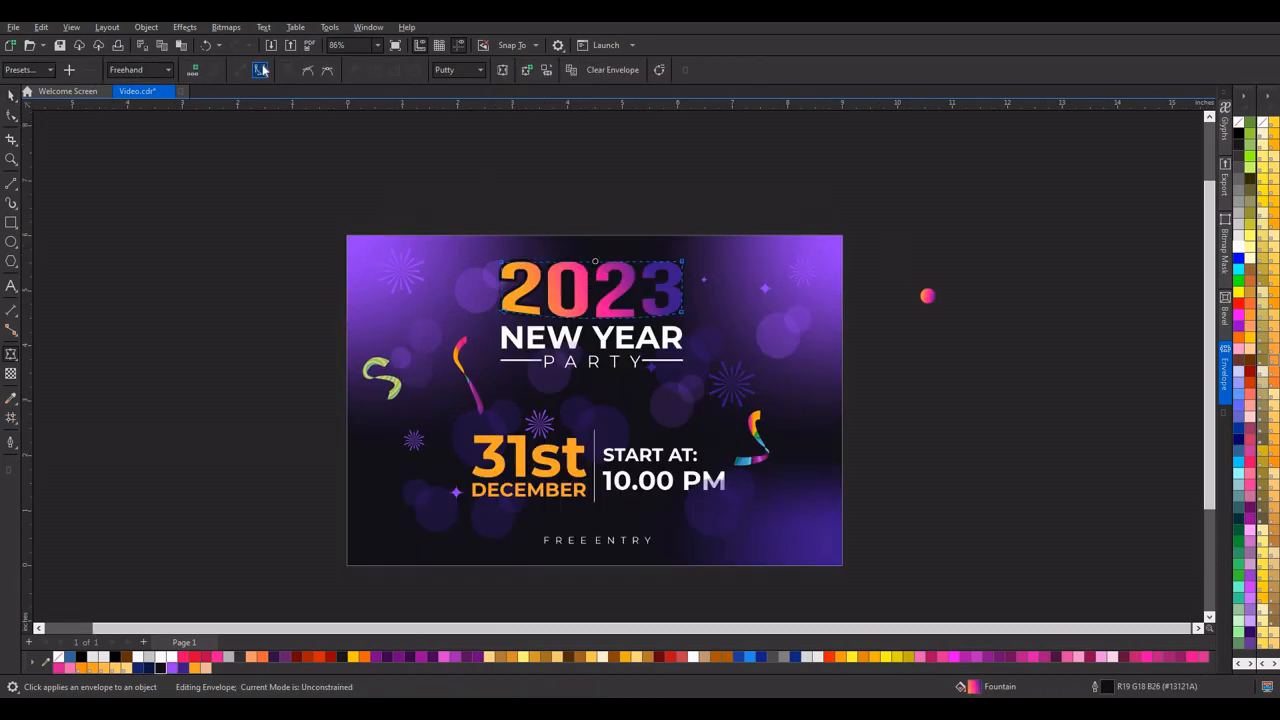
Step: Arch the 2023 heading with an envelope by curving its top edge slightly upward at the middle
{"action": "left_click_drag", "start_coordinate": [595, 263], "coordinate": [597, 257]}
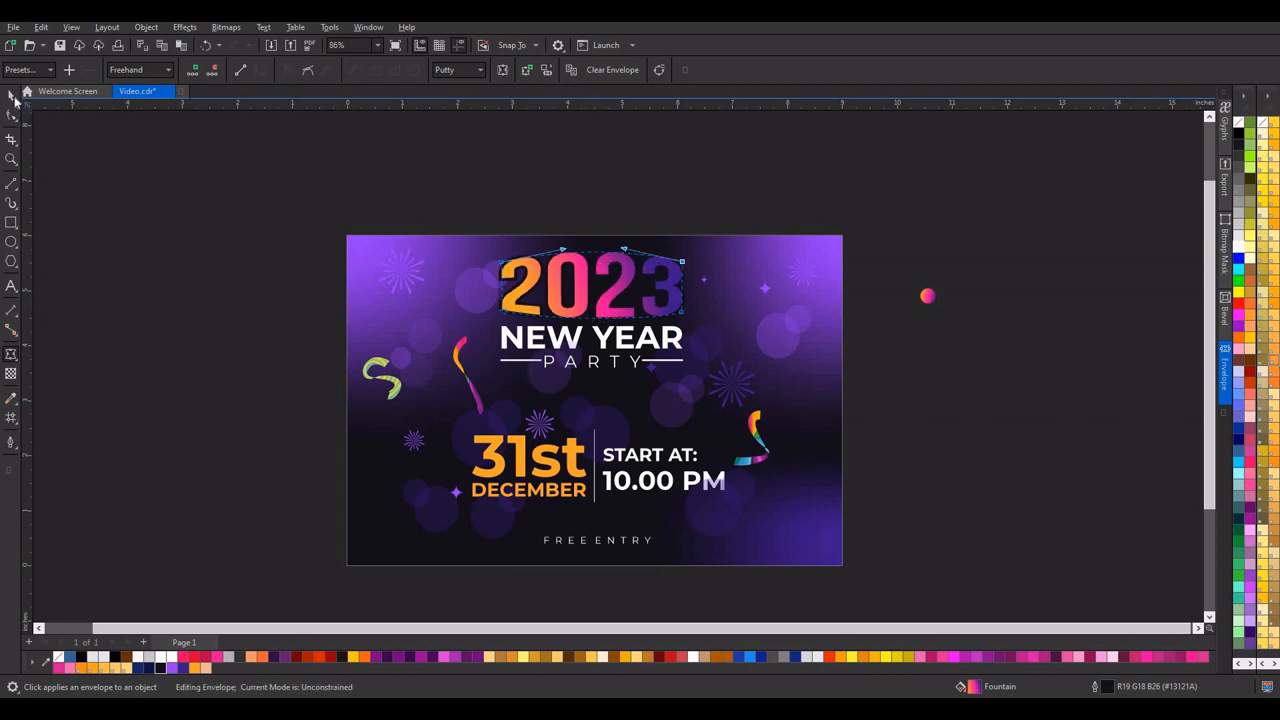
{"action": "left_click", "coordinate": [73, 176]}
{"action": "scroll", "coordinate": [680, 315], "scroll_direction": "down", "scroll_amount": 1}
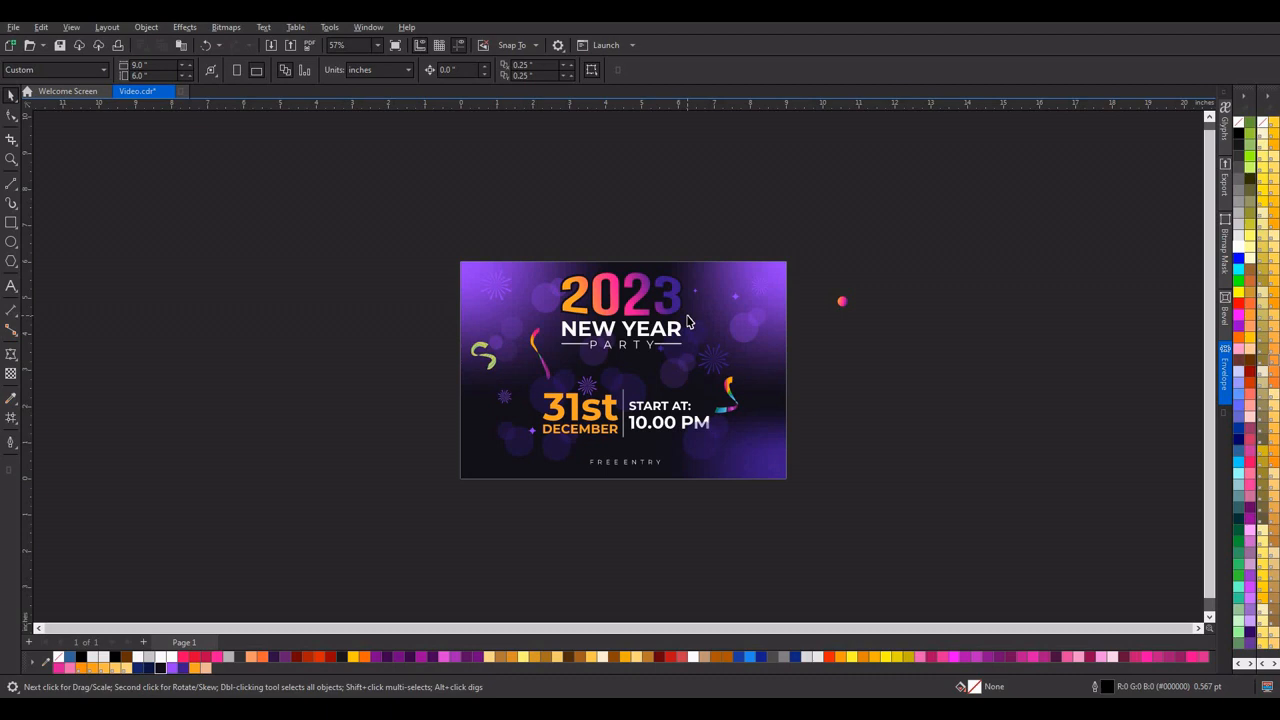
{"action": "scroll", "coordinate": [676, 318], "scroll_direction": "up", "scroll_amount": 1}
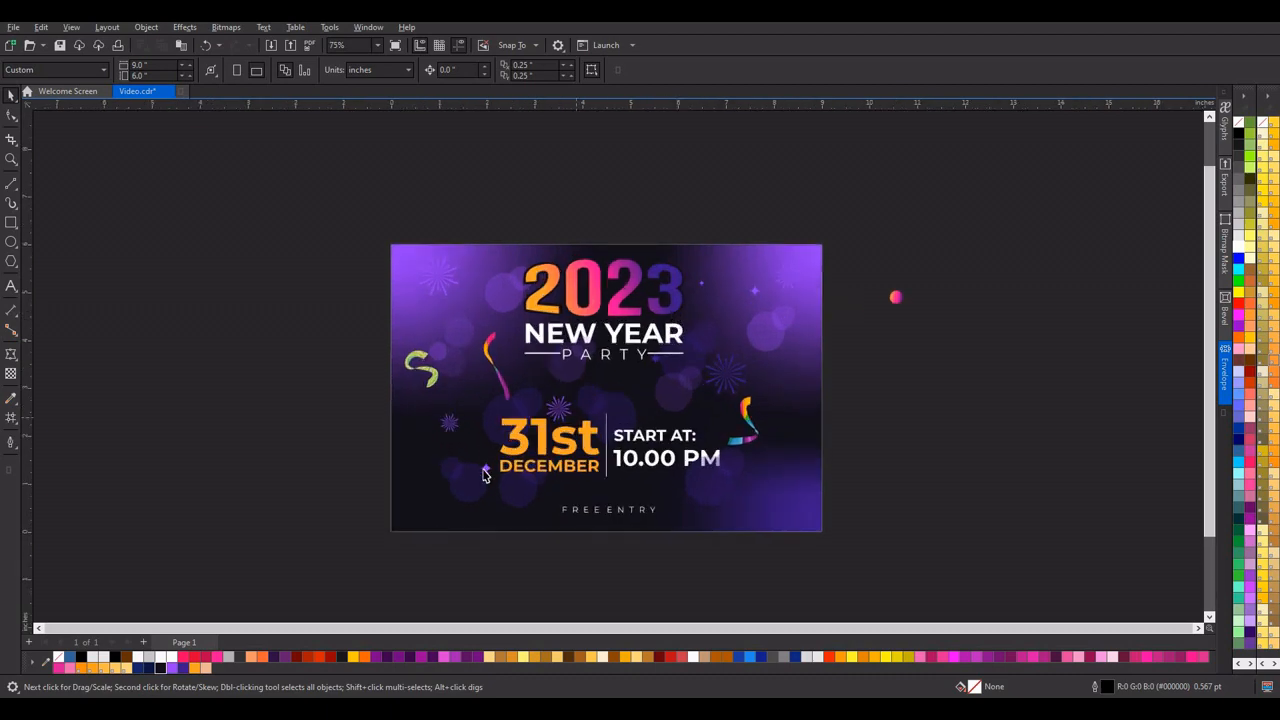
Step: Place a half-size copy of the purple star, 0.132 inches wide, just above the original beside 2023
{"action": "left_click", "coordinate": [756, 292]}
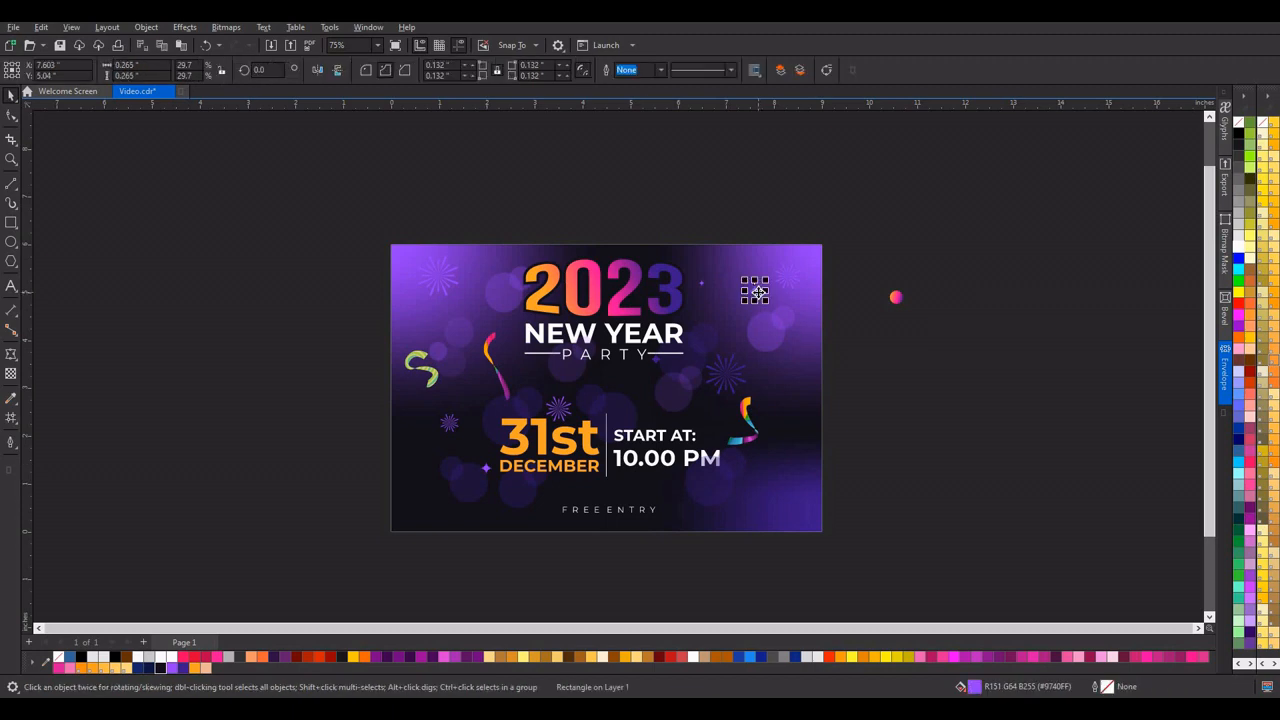
{"action": "left_click_drag", "start_coordinate": [766, 301], "coordinate": [770, 272]}
{"action": "right_click", "coordinate": [770, 272]}
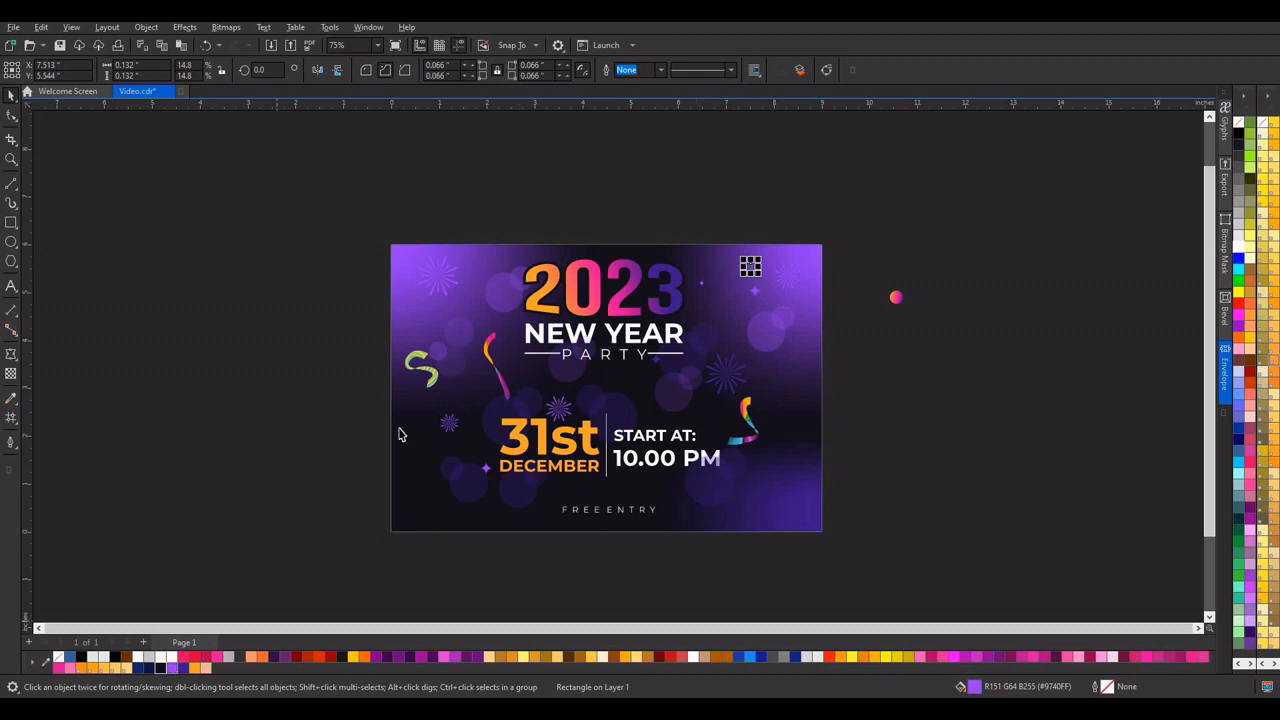
Step: Scatter copies of the small purple star to the left of 2023, beside NEW YEAR and below PARTY
{"action": "left_click_drag", "start_coordinate": [745, 266], "coordinate": [486, 266]}
{"action": "key", "text": "ctrl+z"}
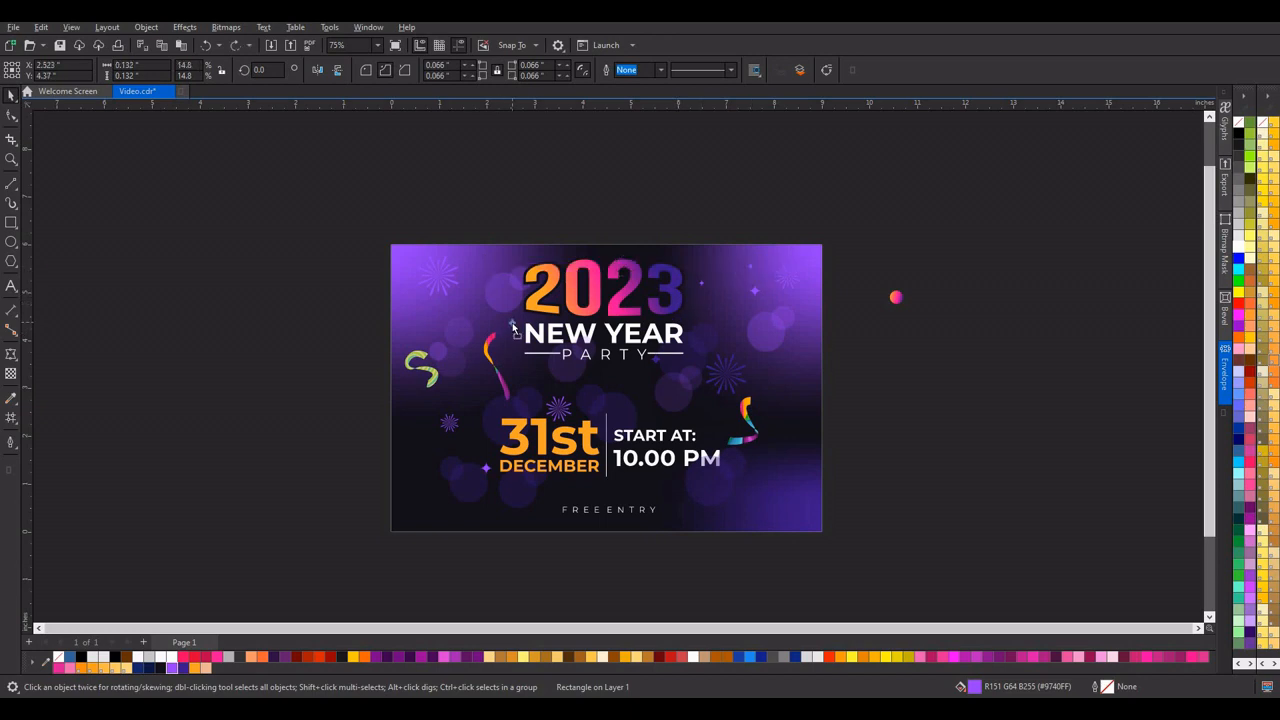
{"action": "left_click_drag", "start_coordinate": [513, 324], "coordinate": [451, 315]}
{"action": "left_click_drag", "start_coordinate": [702, 286], "coordinate": [620, 385]}
{"action": "left_click_drag", "start_coordinate": [621, 390], "coordinate": [597, 308]}
{"action": "left_click", "coordinate": [849, 293]}
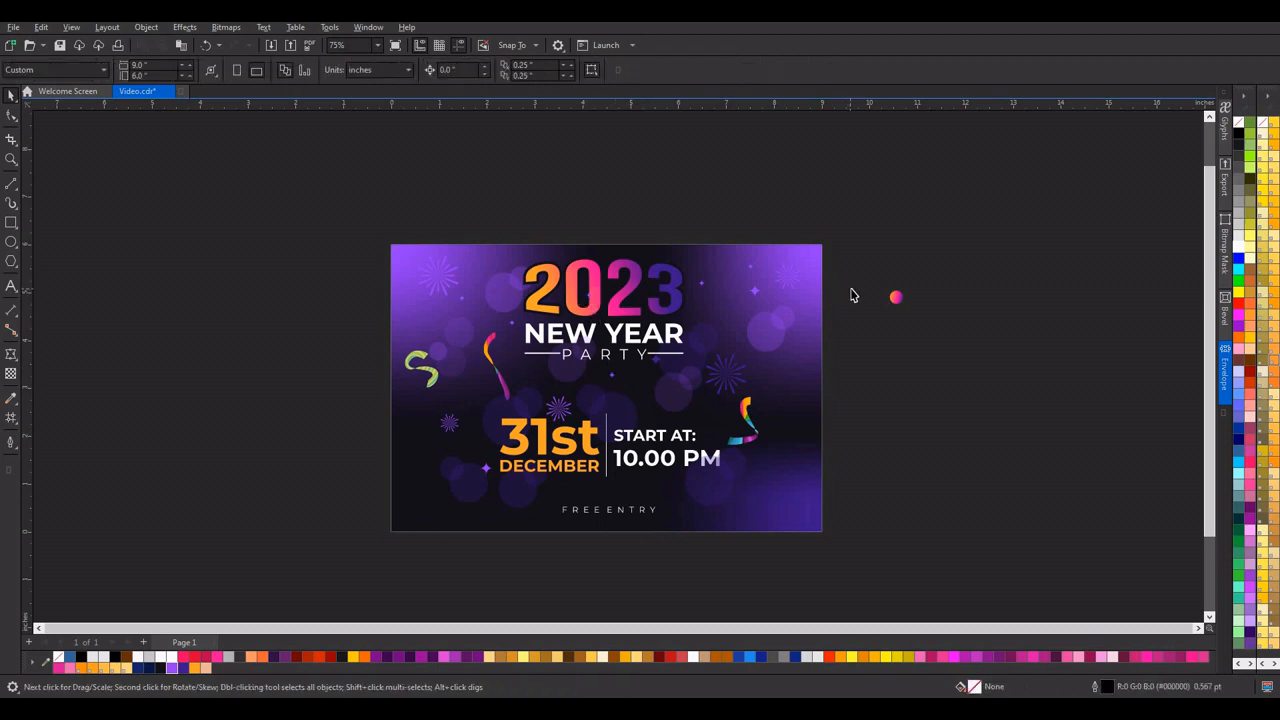
Step: Move the small purple star on the 2023 heading into the gap between its first two digits
{"action": "left_click", "coordinate": [591, 297]}
{"action": "left_click_drag", "start_coordinate": [589, 294], "coordinate": [559, 294]}
{"action": "left_click", "coordinate": [676, 203]}
{"action": "scroll", "coordinate": [740, 258], "scroll_direction": "down", "scroll_amount": 1}
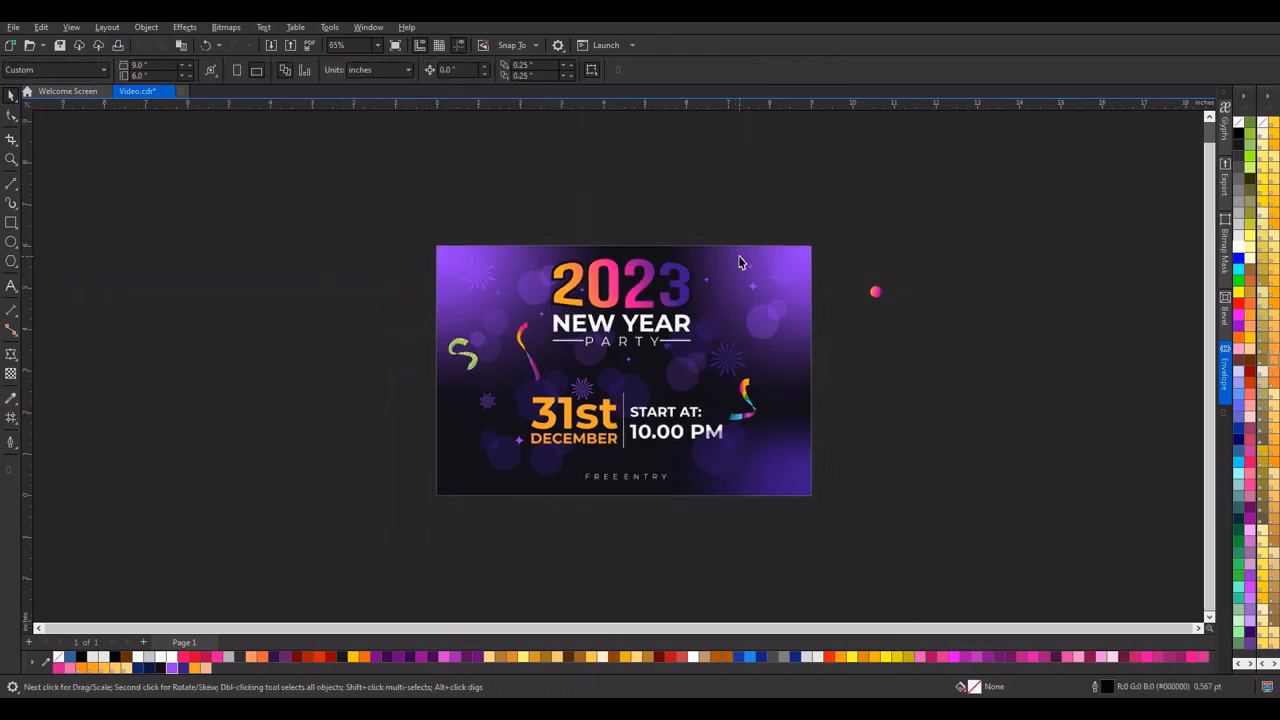
{"action": "scroll", "coordinate": [711, 317], "scroll_direction": "up", "scroll_amount": 1}
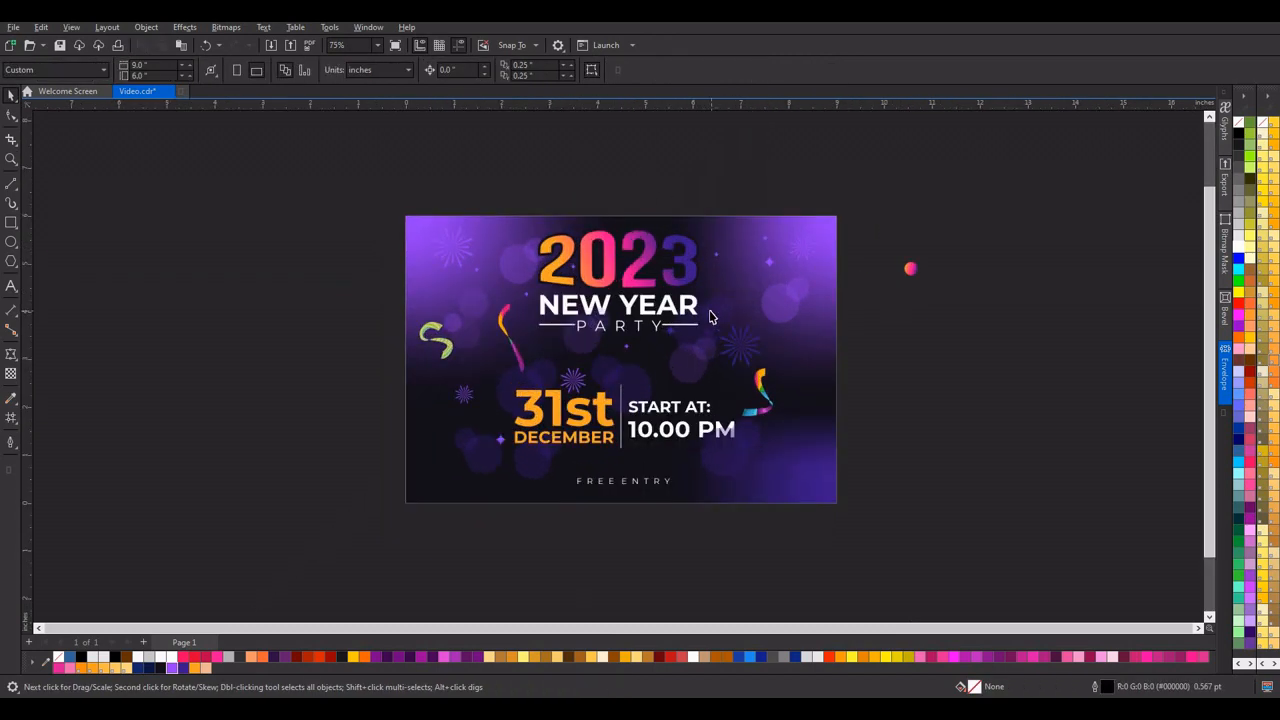
Step: Duplicate the small star below PARTY and place the copy to the right of NEW YEAR, above the firework
{"action": "left_click", "coordinate": [626, 347]}
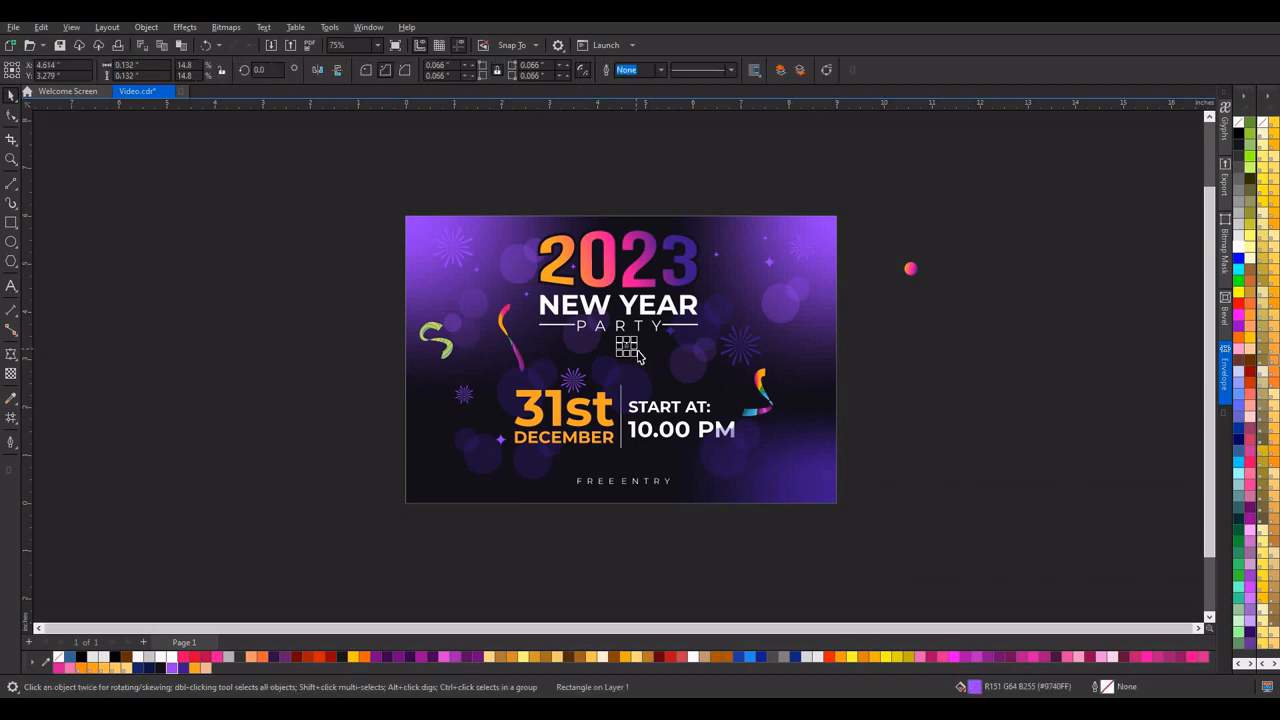
{"action": "key", "text": "KP_Add"}
{"action": "left_click_drag", "start_coordinate": [627, 346], "coordinate": [744, 312]}
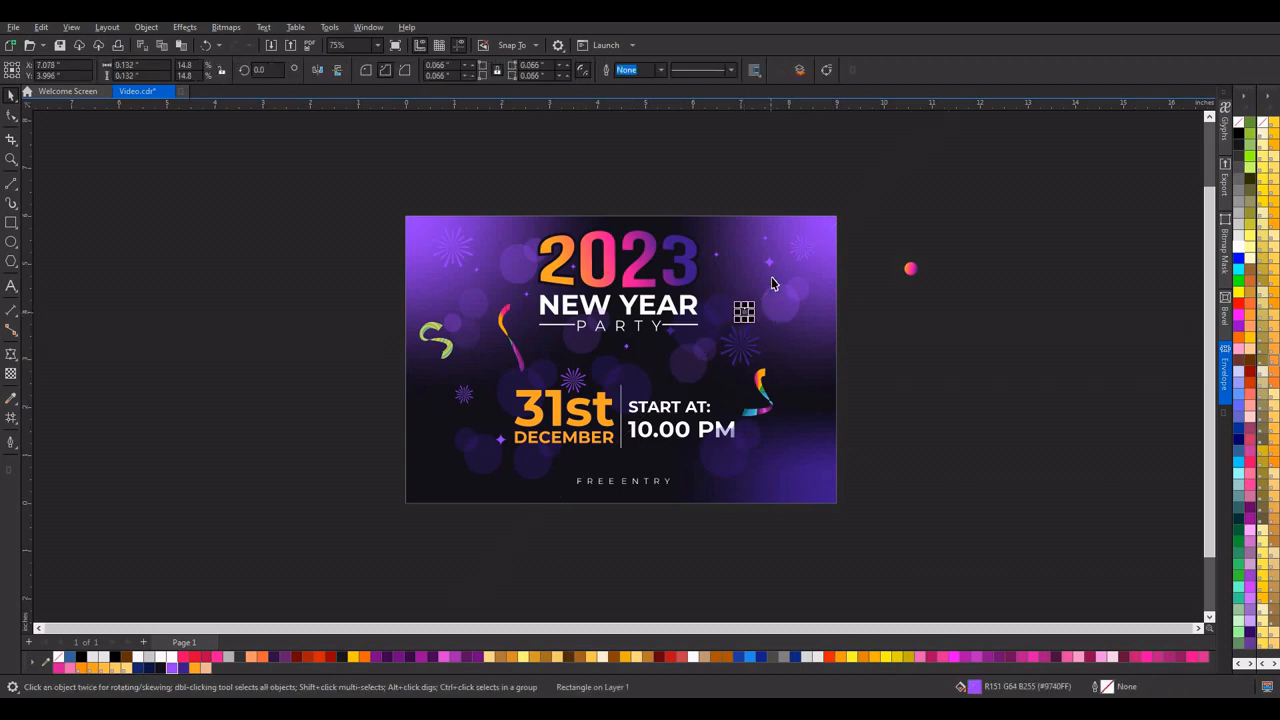
Step: Place copies of the larger purple star beside the streamer left of PARTY and above the streamer right of START AT
{"action": "left_click", "coordinate": [771, 264]}
{"action": "key", "text": "KP_Add"}
{"action": "left_click_drag", "start_coordinate": [769, 262], "coordinate": [496, 362]}
{"action": "left_click", "coordinate": [886, 354]}
{"action": "scroll", "coordinate": [886, 354], "scroll_direction": "down", "scroll_amount": 2}
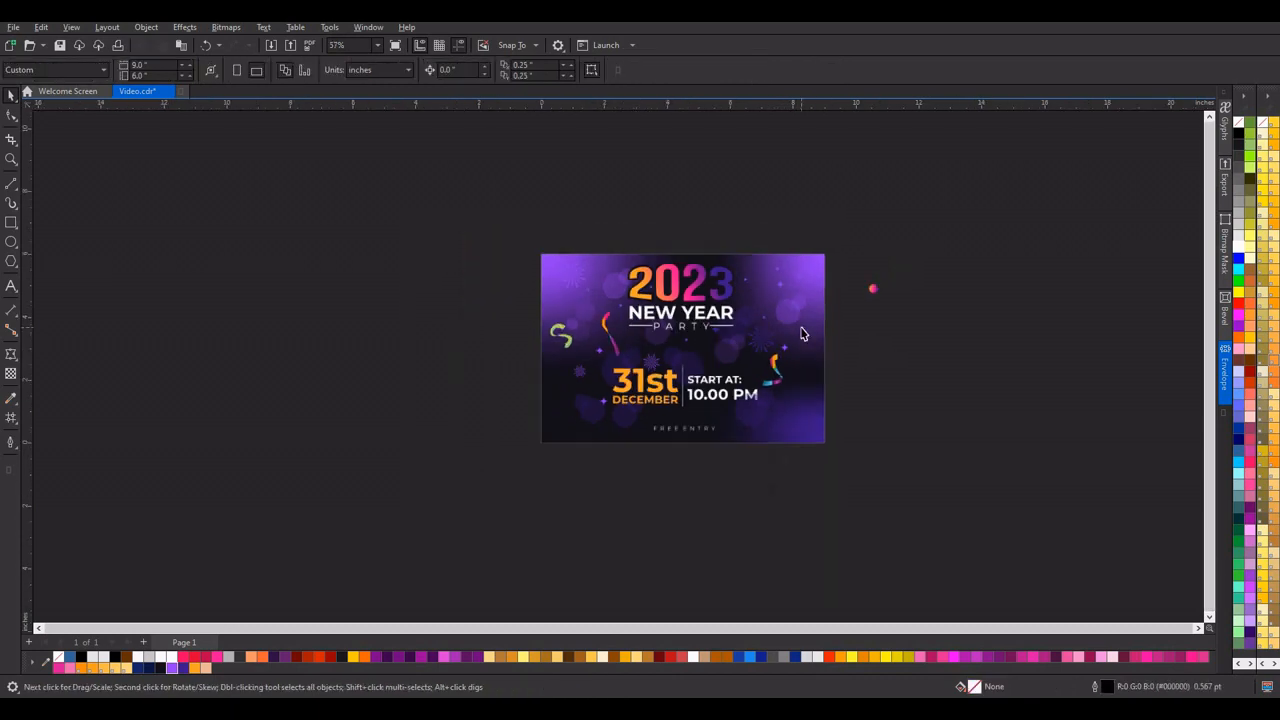
{"action": "scroll", "coordinate": [808, 343], "scroll_direction": "up", "scroll_amount": 3}
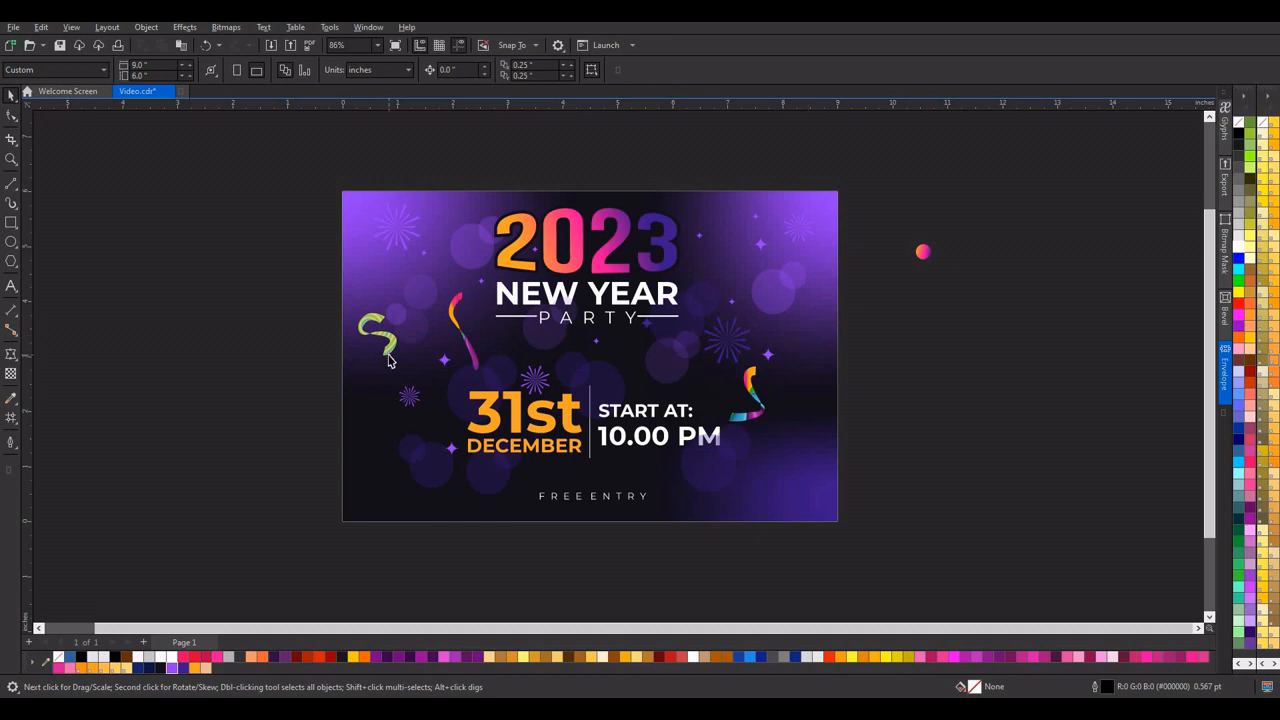
Step: Delete the spare gradient circle lying outside the flyer page
{"action": "left_click", "coordinate": [923, 254]}
{"action": "scroll", "coordinate": [733, 253], "scroll_direction": "down", "scroll_amount": 3}
{"action": "scroll", "coordinate": [733, 253], "scroll_direction": "up", "scroll_amount": 3}
{"action": "scroll", "coordinate": [733, 253], "scroll_direction": "down", "scroll_amount": 3}
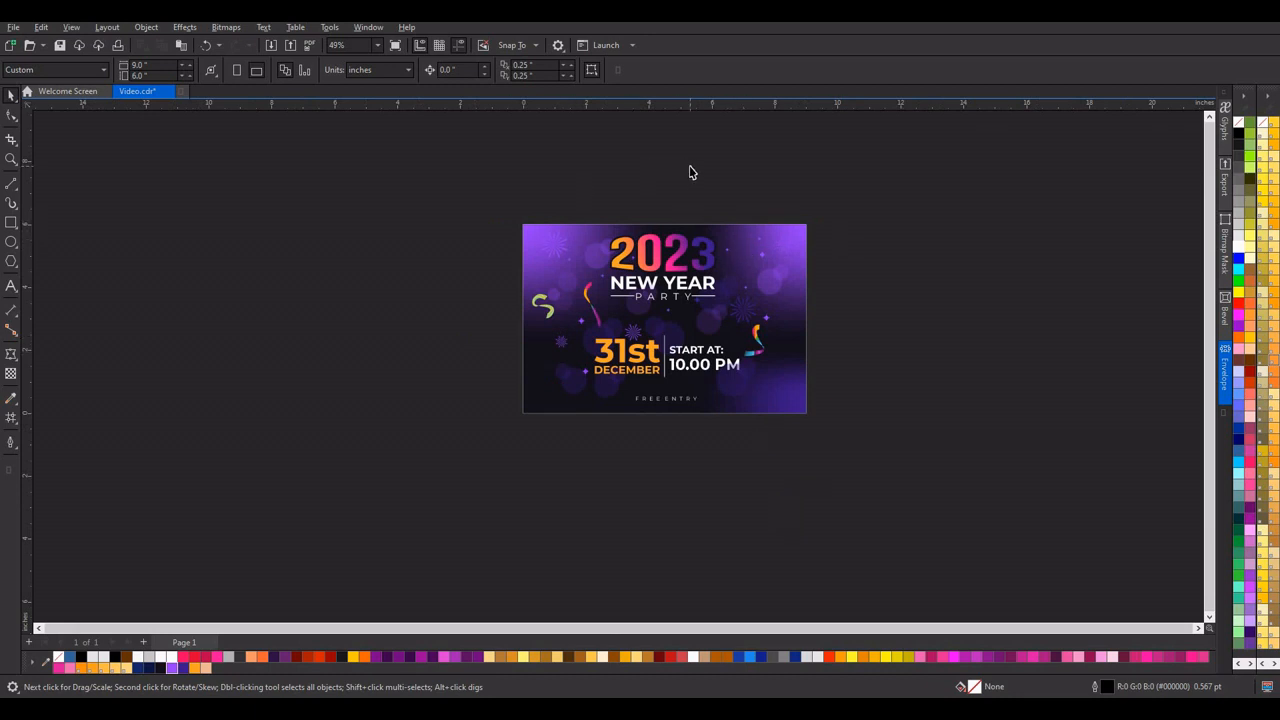
{"action": "scroll", "coordinate": [735, 267], "scroll_direction": "up", "scroll_amount": 1}
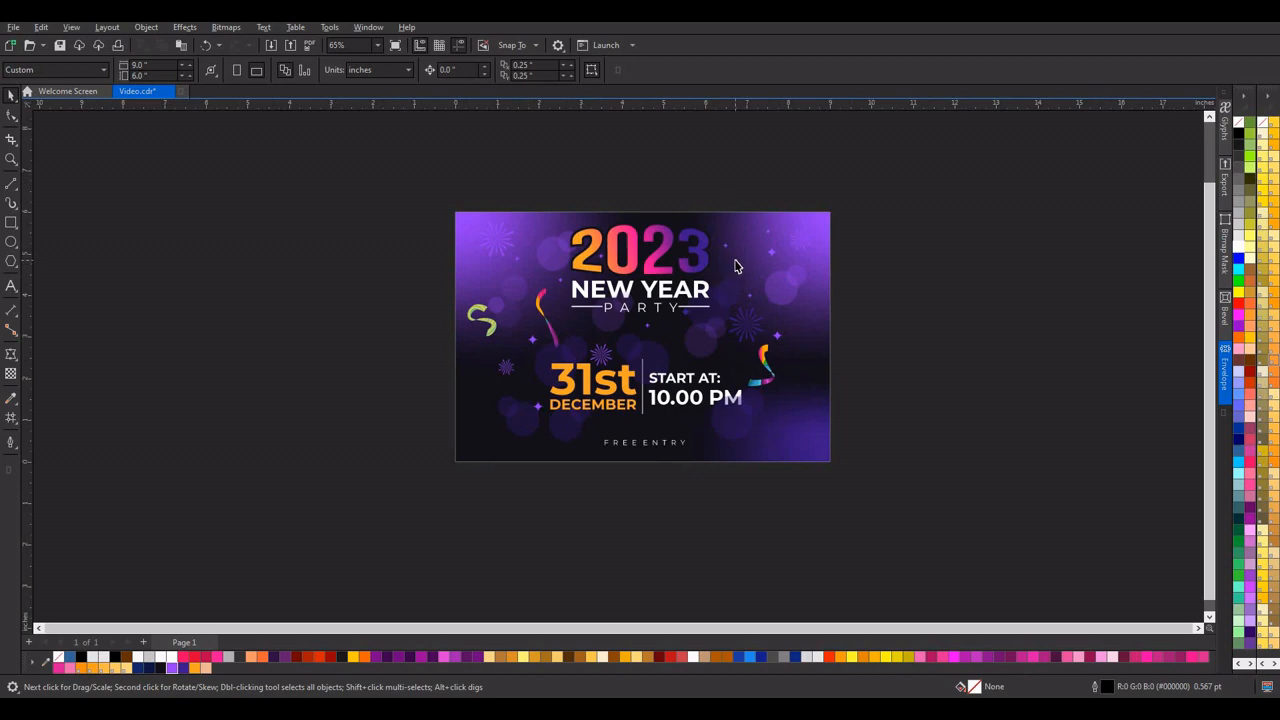
{"action": "scroll", "coordinate": [735, 266], "scroll_direction": "up", "scroll_amount": 1}
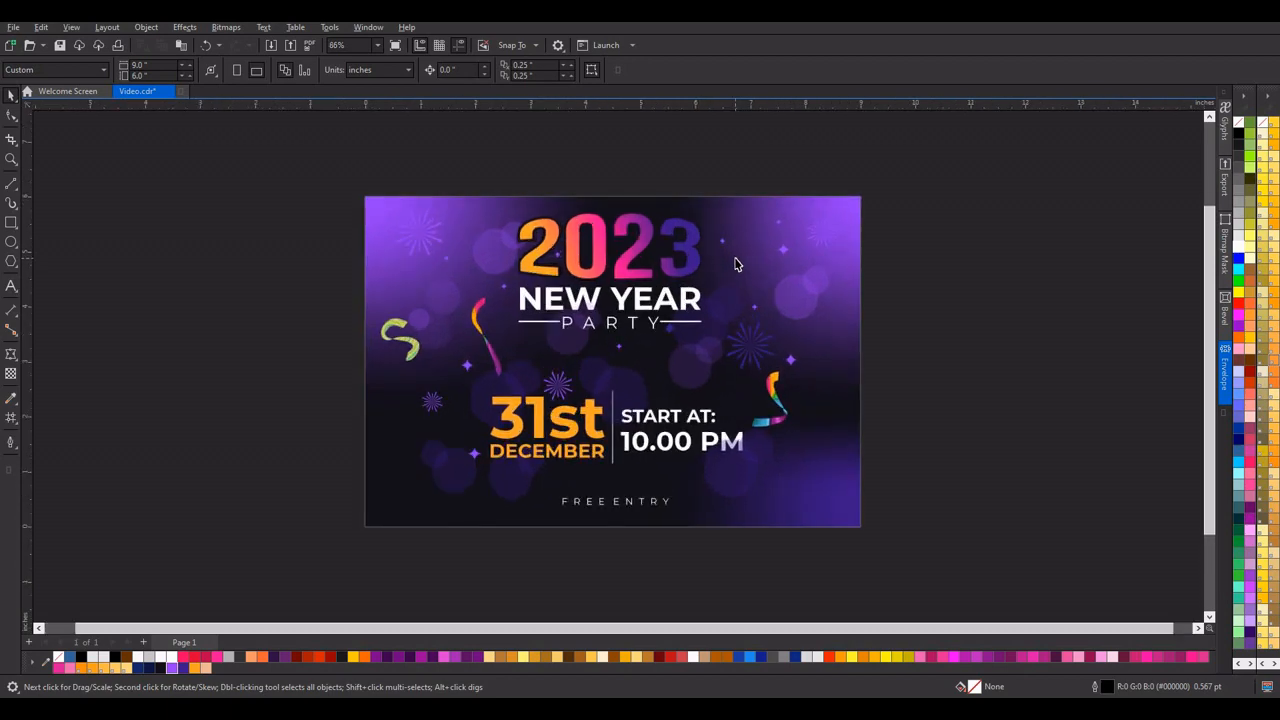
{"action": "scroll", "coordinate": [735, 264], "scroll_direction": "up", "scroll_amount": 1}
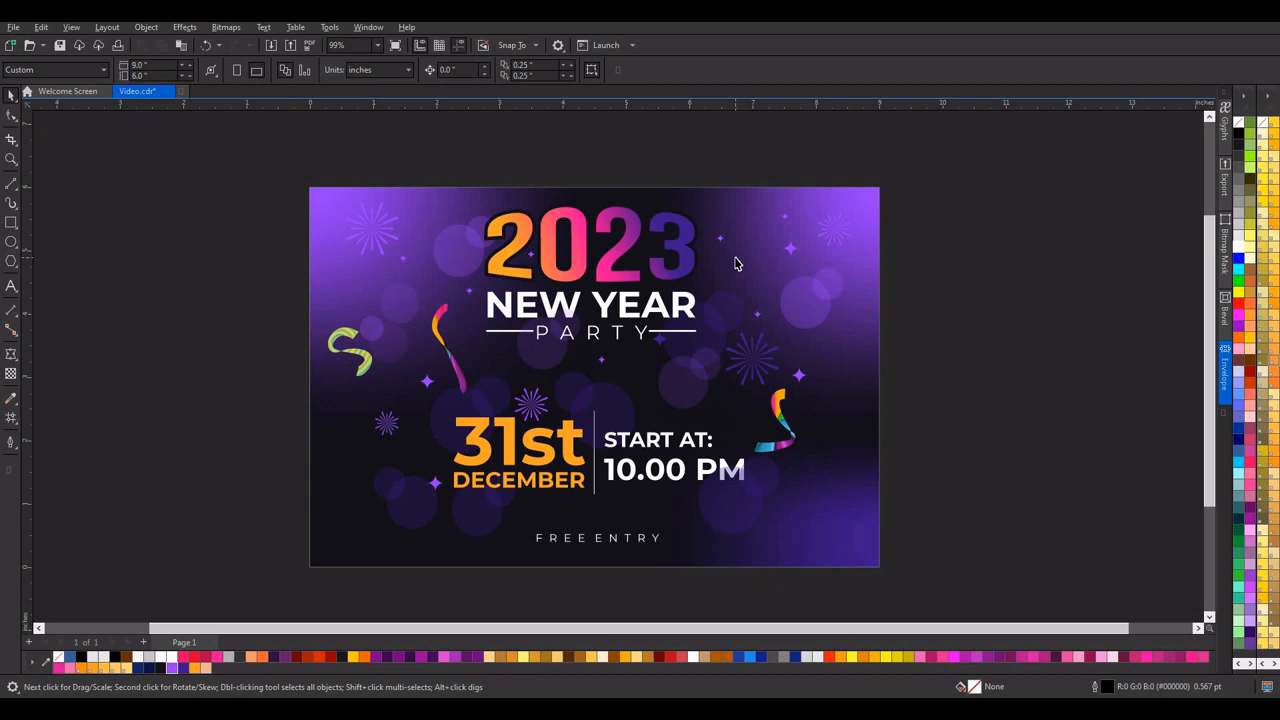
{"action": "scroll", "coordinate": [735, 262], "scroll_direction": "down", "scroll_amount": 1}
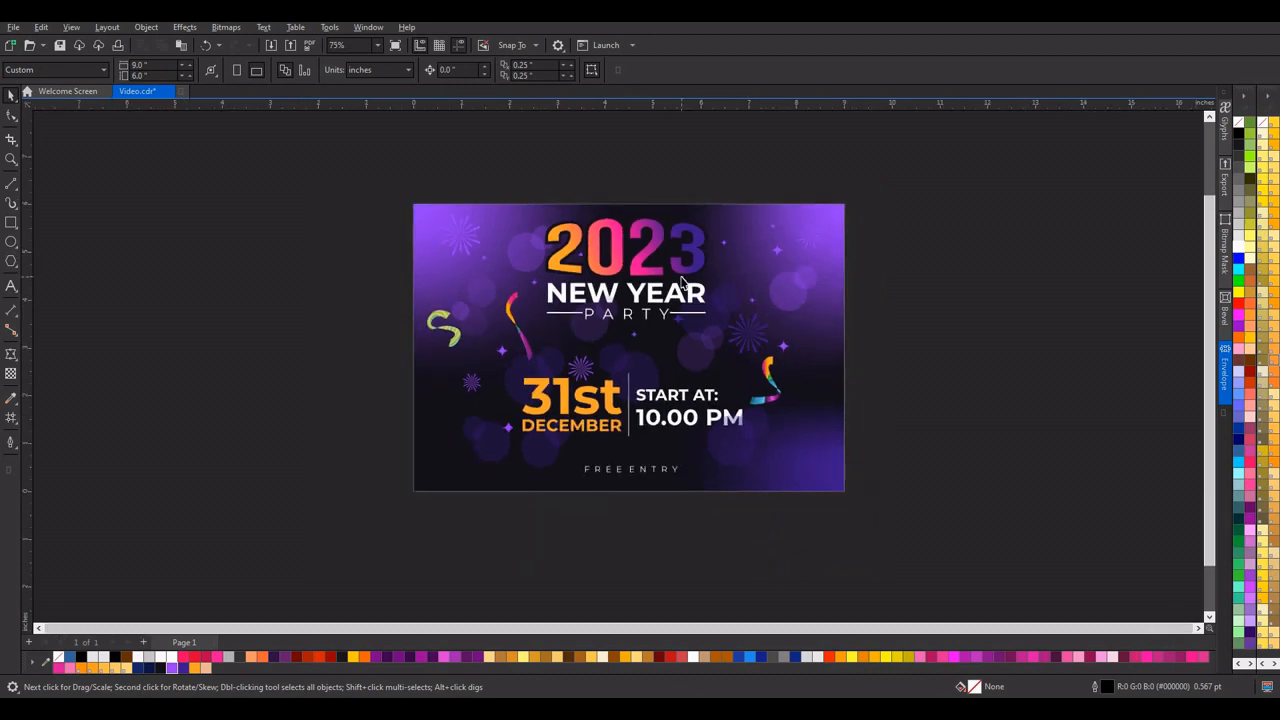
Step: Apply a vertical linear fountain fill to the NEW YEAR text, running from white to light grey
{"action": "scroll", "coordinate": [681, 281], "scroll_direction": "up", "scroll_amount": 3}
{"action": "scroll", "coordinate": [618, 300], "scroll_direction": "up", "scroll_amount": 2}
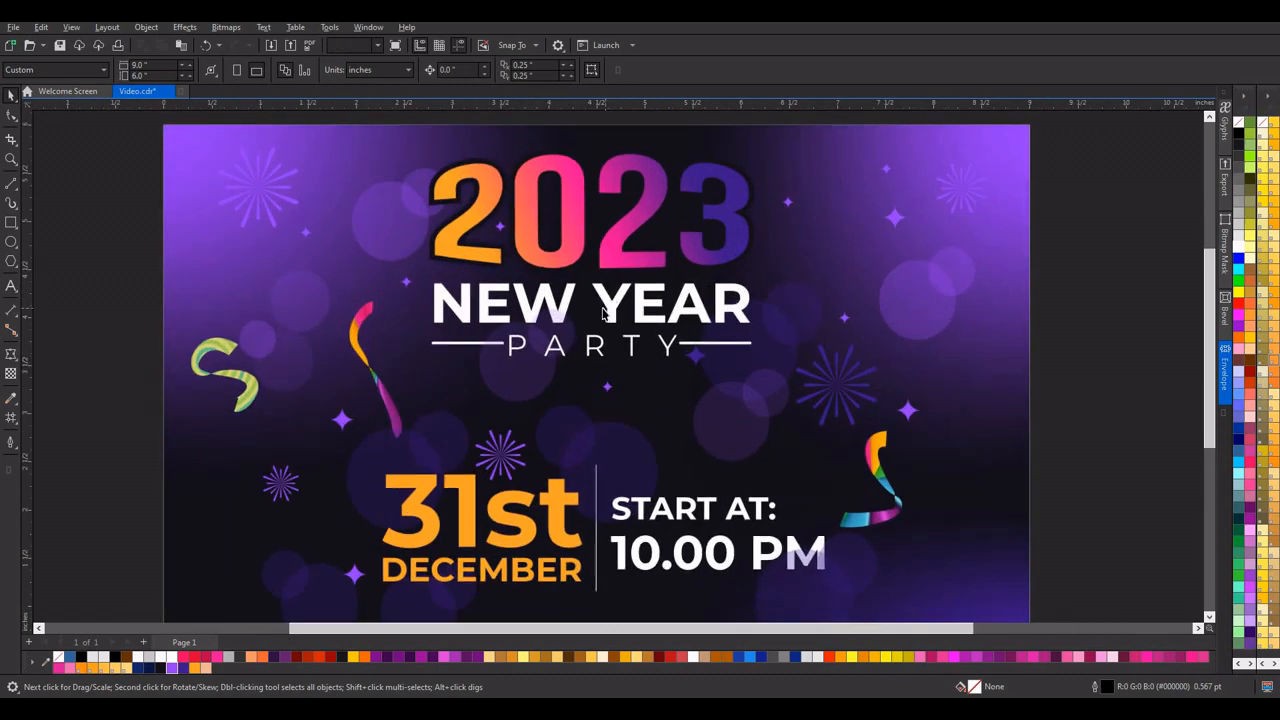
{"action": "left_click", "coordinate": [606, 309]}
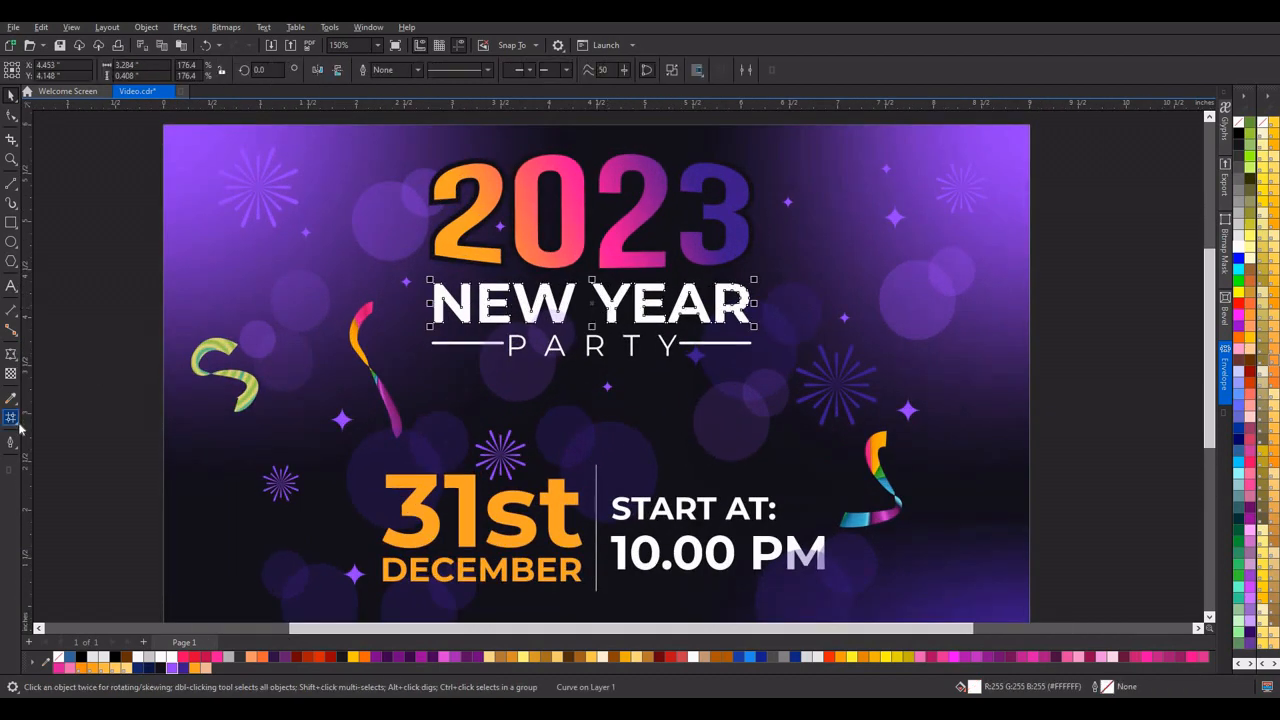
{"action": "left_click", "coordinate": [19, 428]}
{"action": "left_click", "coordinate": [55, 416]}
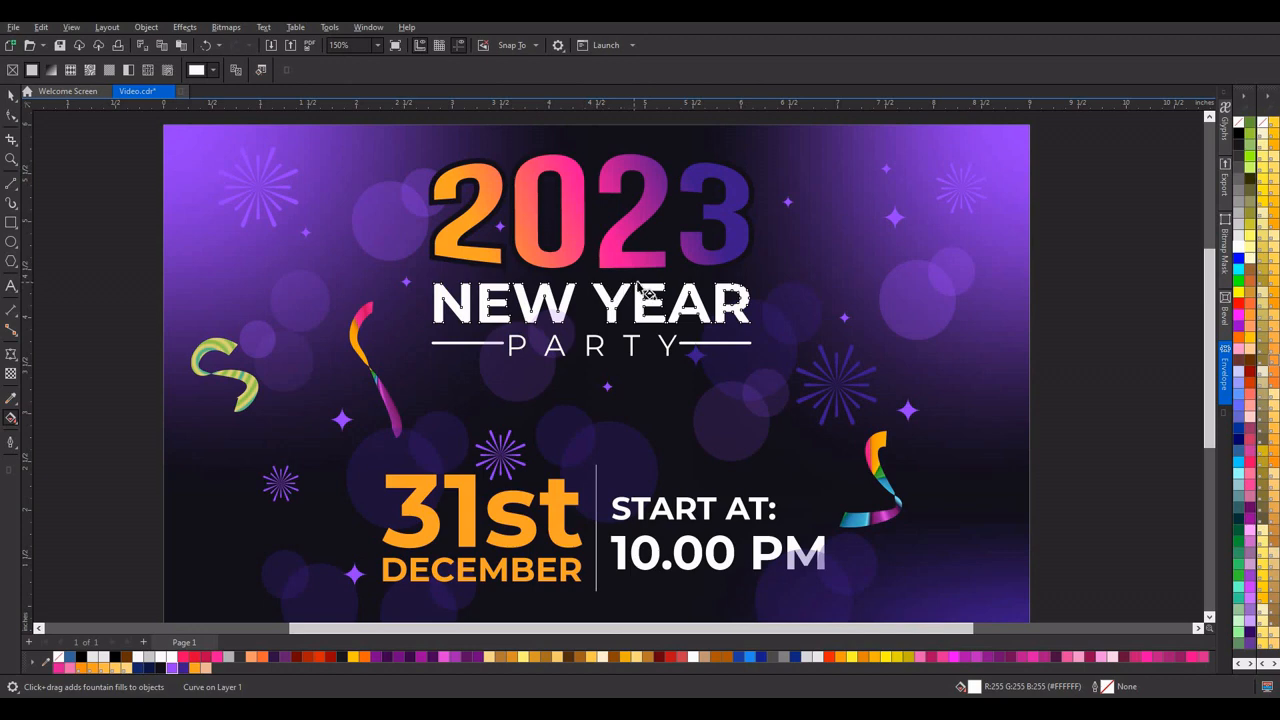
{"action": "left_click_drag", "start_coordinate": [639, 284], "coordinate": [640, 320]}
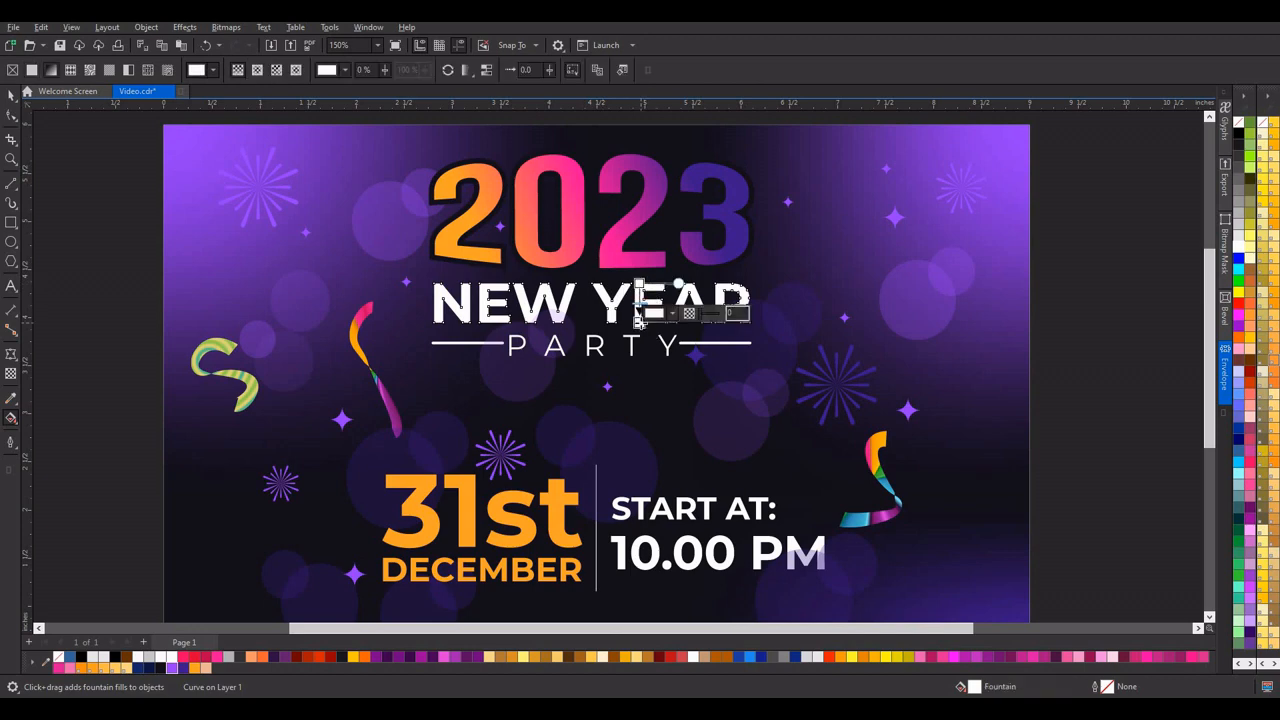
{"action": "left_click", "coordinate": [1239, 238]}
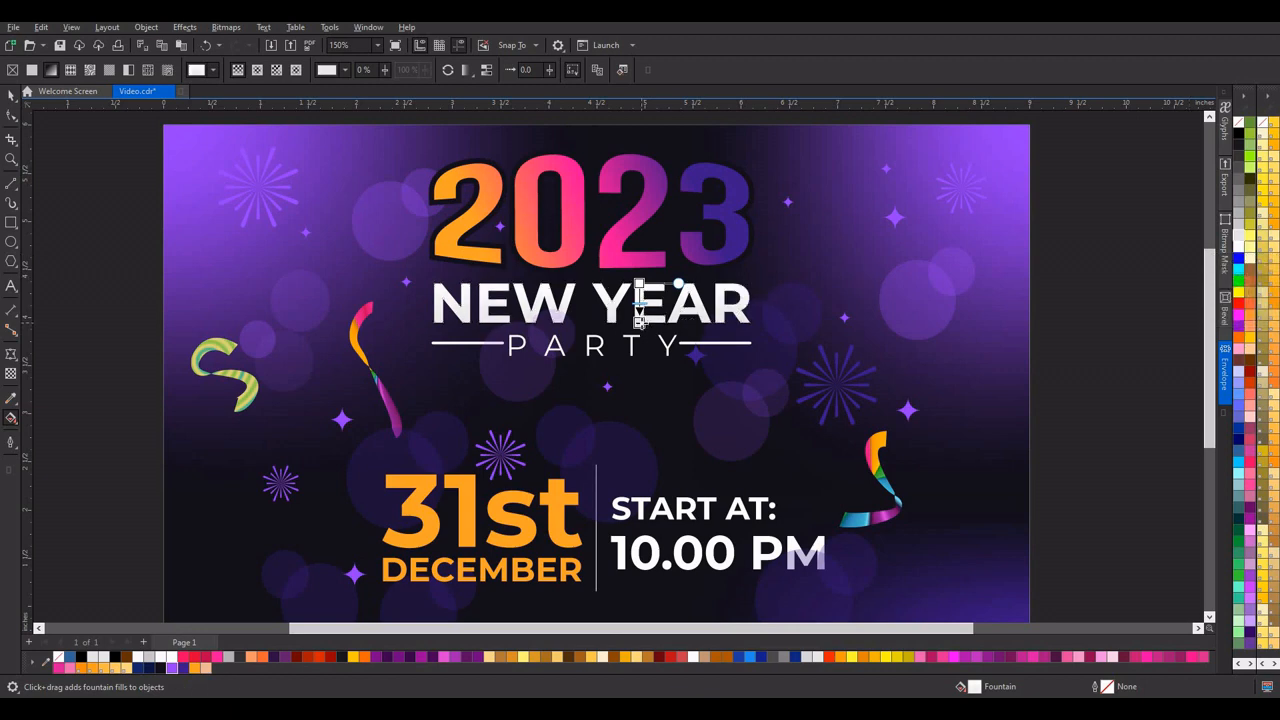
Step: Add a grey colour stop inside the NEW YEAR gradient and make its lower end white
{"action": "double_click", "coordinate": [639, 299]}
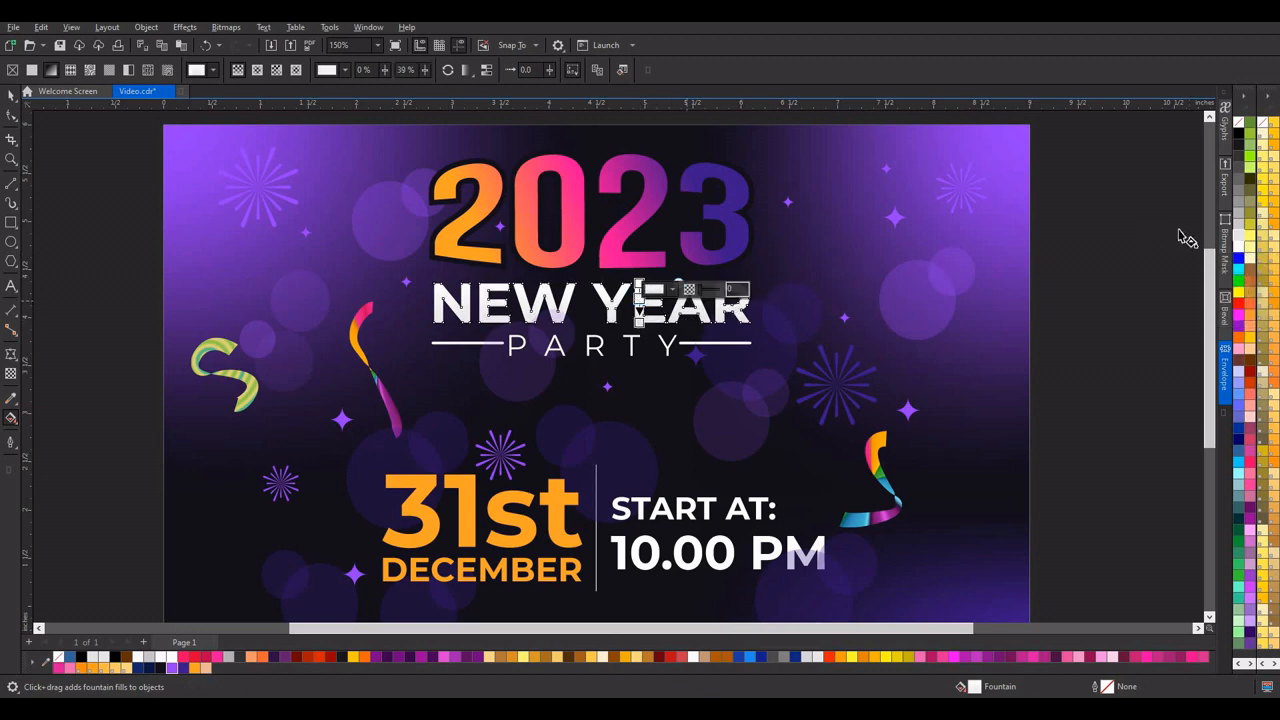
{"action": "left_click", "coordinate": [1241, 229]}
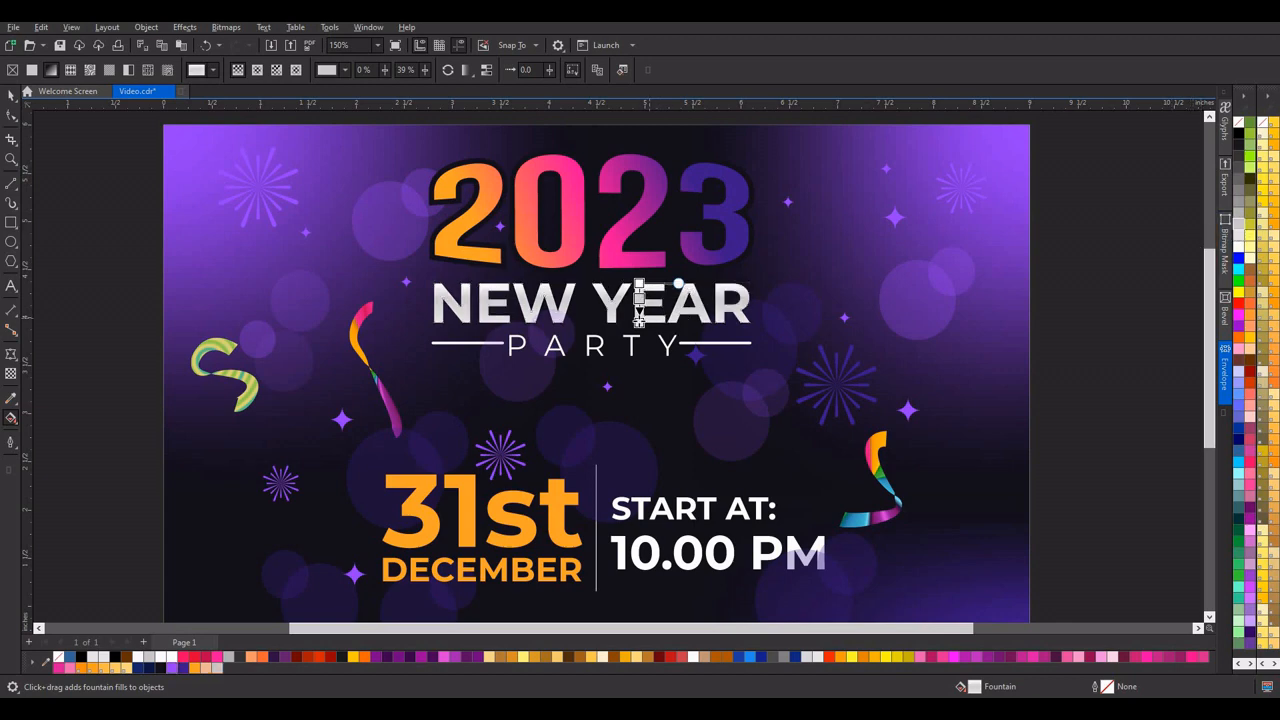
{"action": "left_click", "coordinate": [639, 321]}
{"action": "left_click", "coordinate": [1241, 250]}
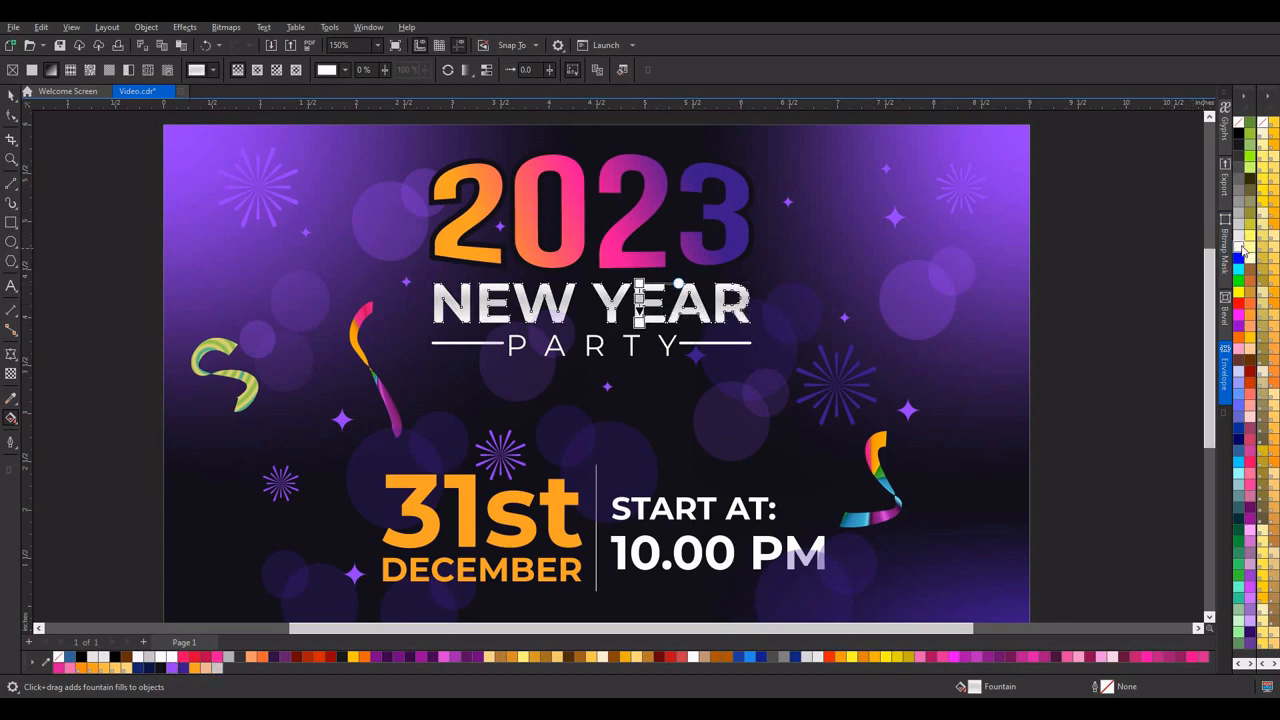
Step: Set the middle stop of the NEW YEAR gradient to 50% and recolour it a darker grey
{"action": "left_click", "coordinate": [639, 300]}
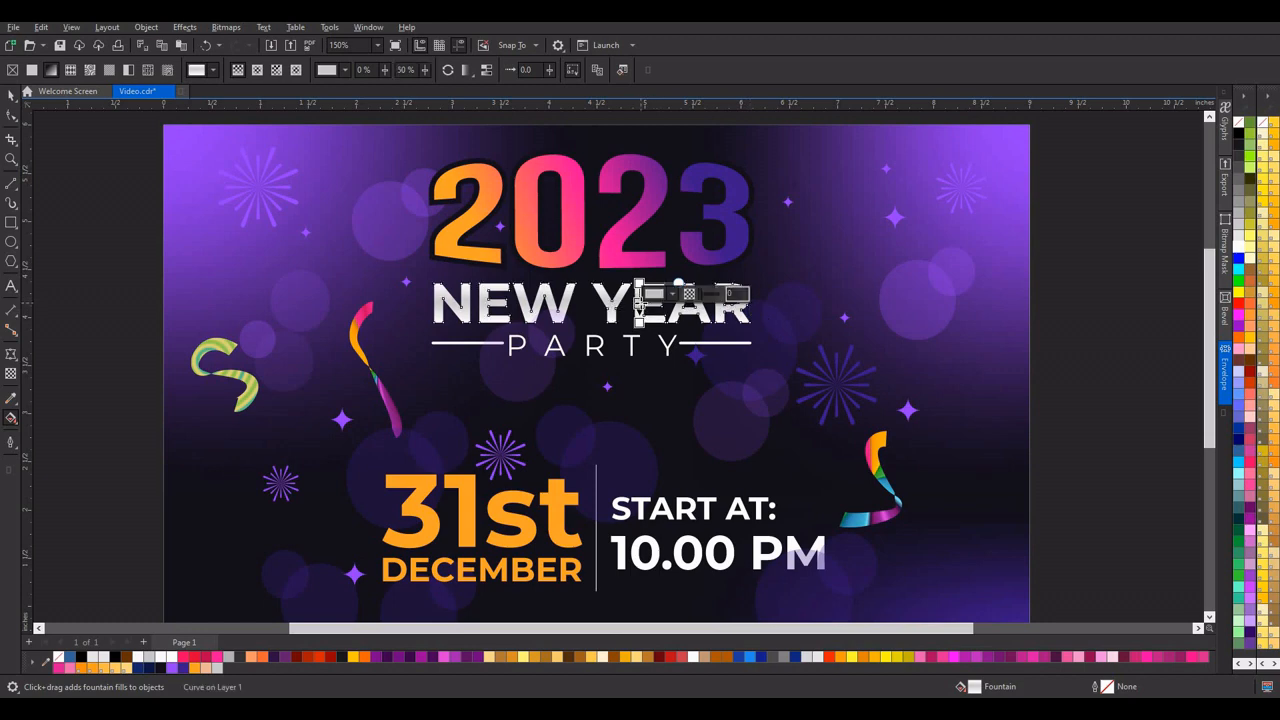
{"action": "left_click", "coordinate": [1238, 217]}
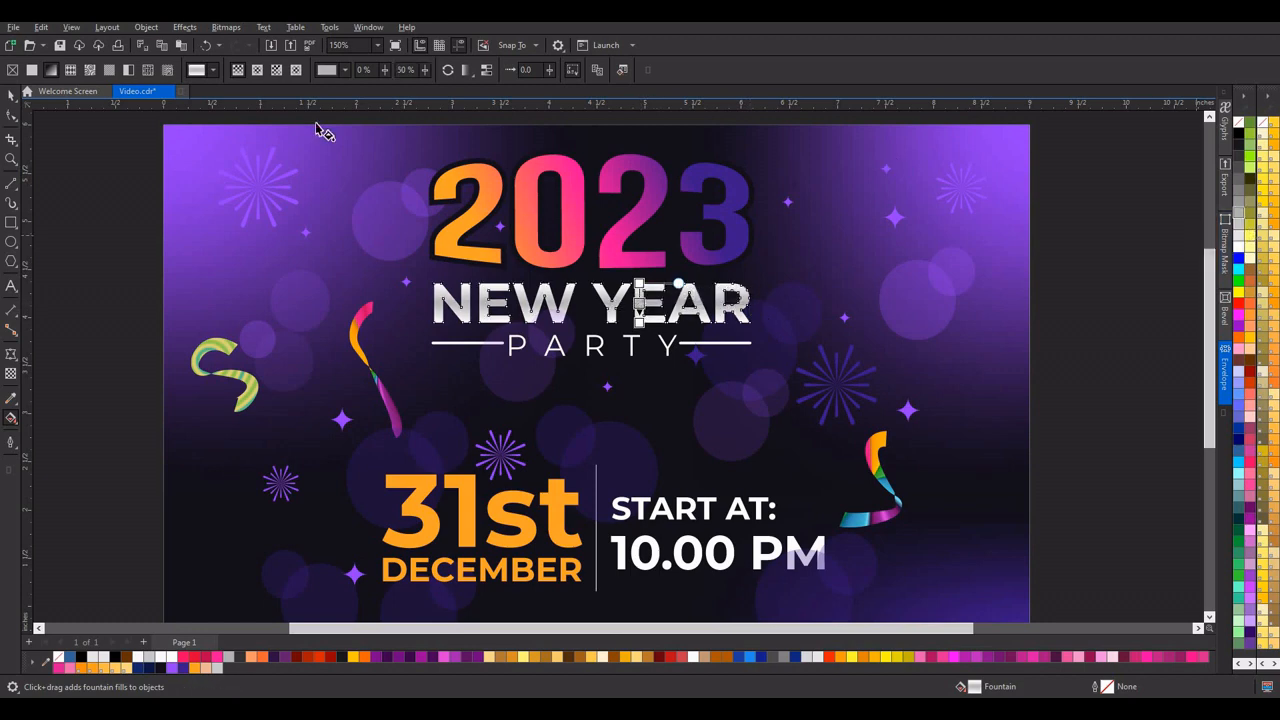
{"action": "left_click", "coordinate": [12, 95]}
{"action": "scroll", "coordinate": [657, 281], "scroll_direction": "down", "scroll_amount": 4}
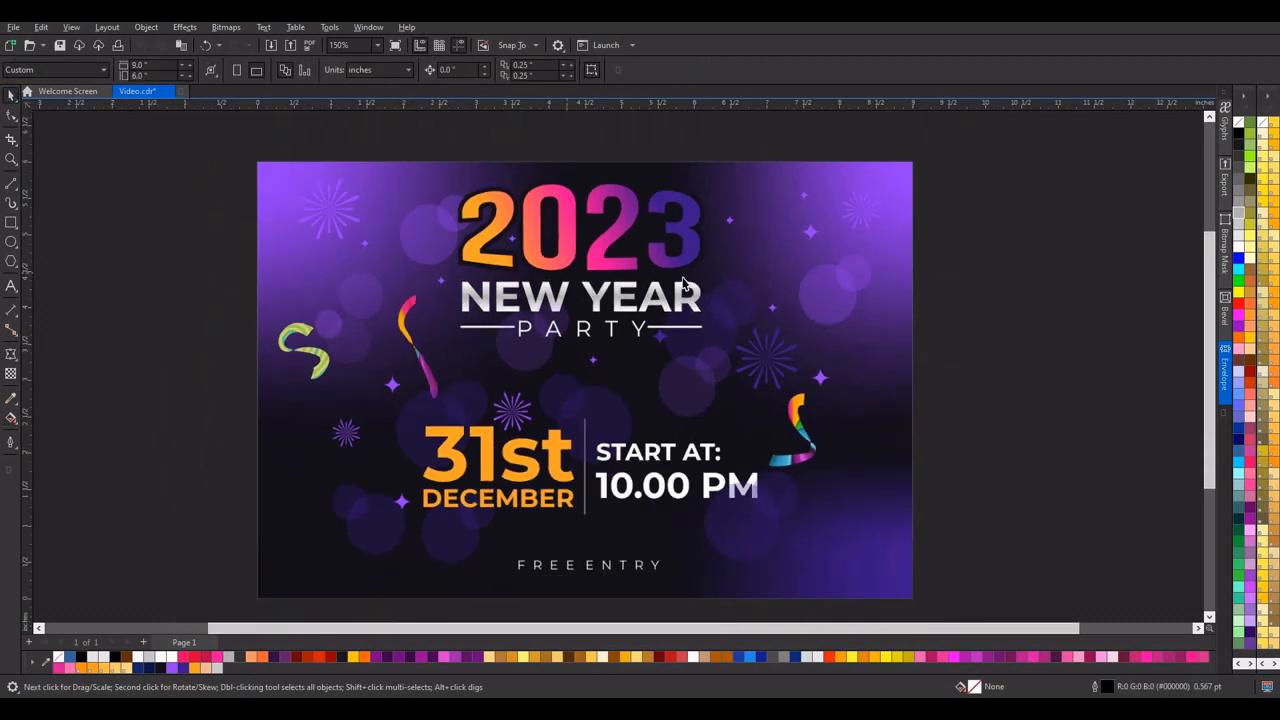
{"action": "scroll", "coordinate": [692, 387], "scroll_direction": "up", "scroll_amount": 2}
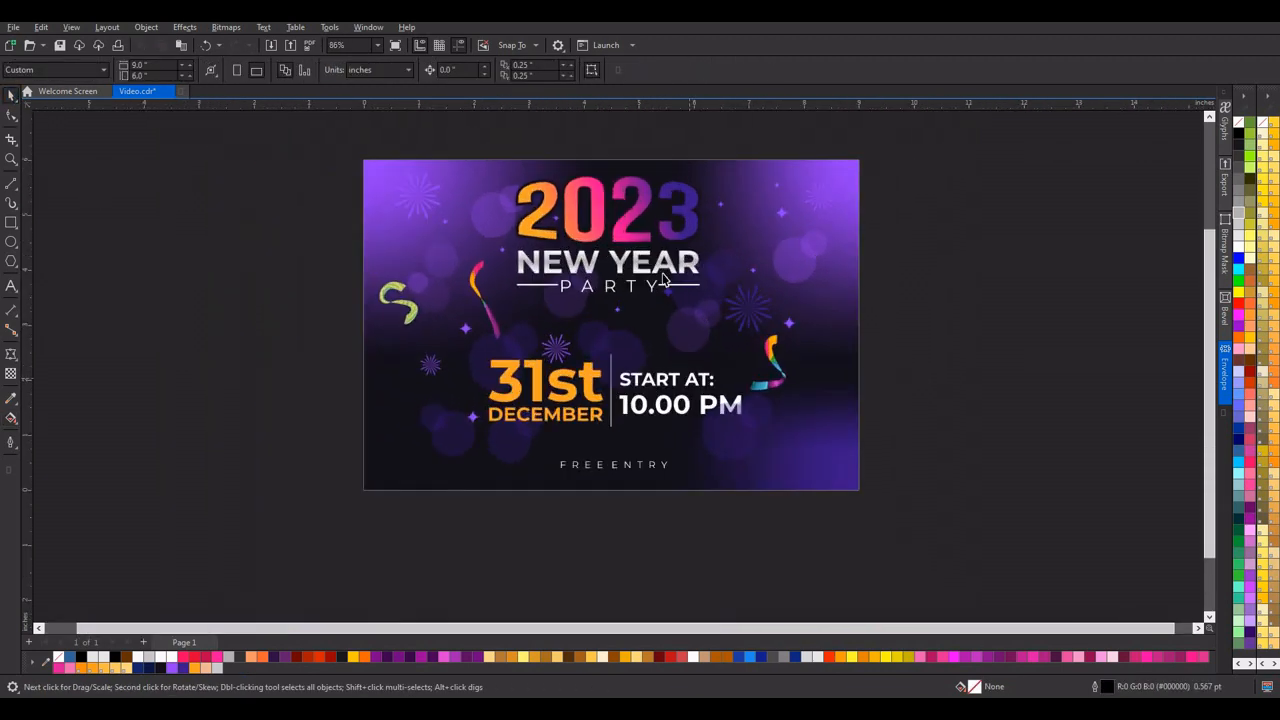
Step: Copy the silver gradient fill of NEW YEAR onto the 10.00 PM text
{"action": "left_click", "coordinate": [669, 267]}
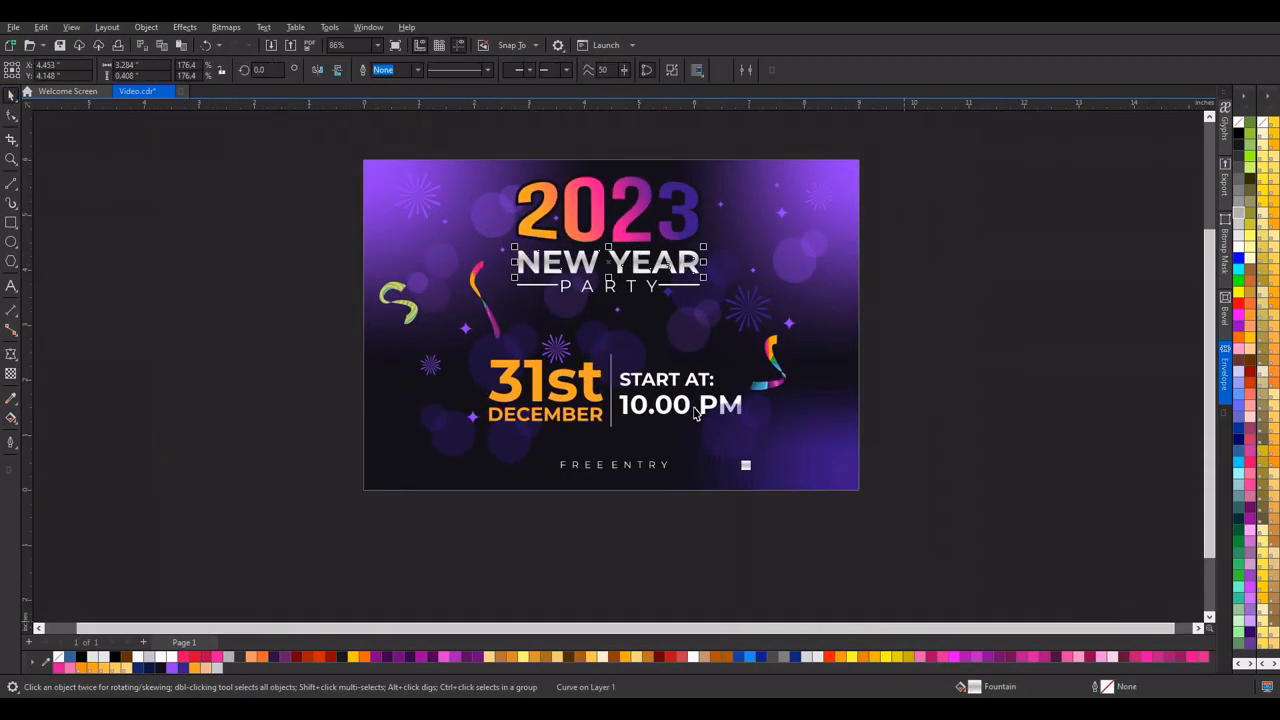
{"action": "left_click", "coordinate": [930, 389]}
{"action": "scroll", "coordinate": [755, 408], "scroll_direction": "down", "scroll_amount": 4}
{"action": "scroll", "coordinate": [757, 373], "scroll_direction": "up", "scroll_amount": 2}
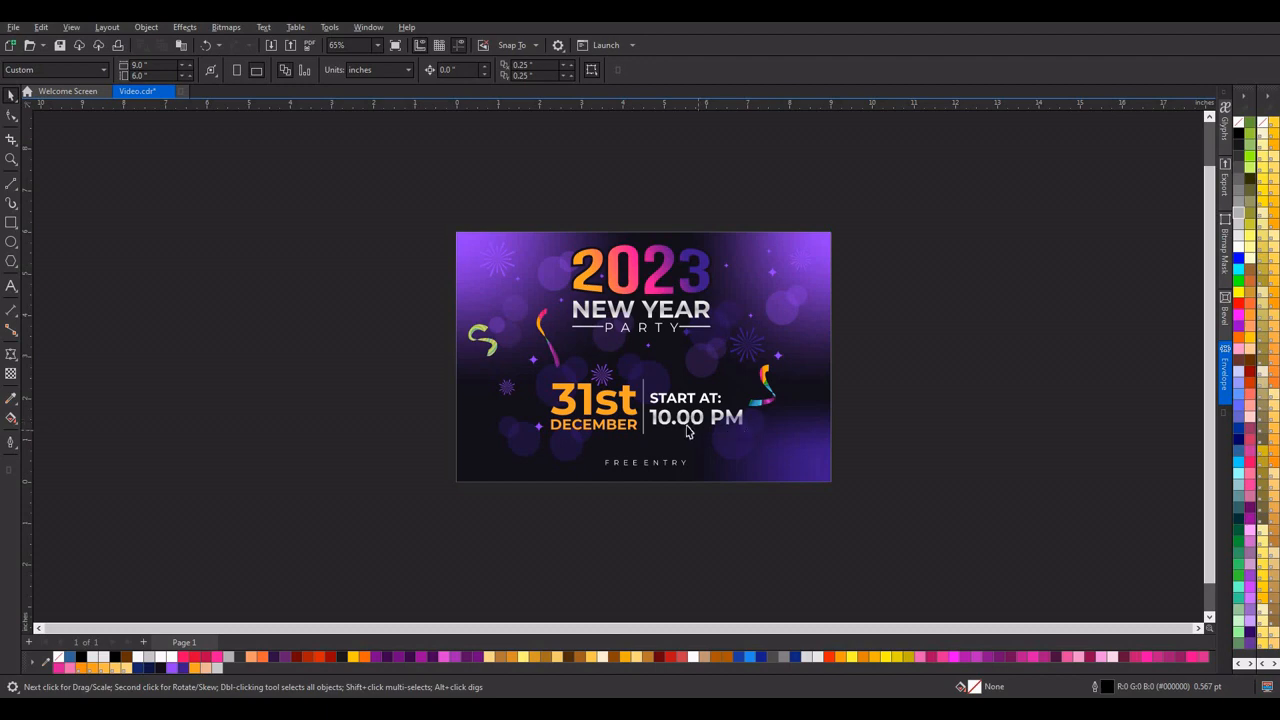
Step: Select the 2023 heading
{"action": "scroll", "coordinate": [724, 211], "scroll_direction": "up", "scroll_amount": 3}
{"action": "left_click", "coordinate": [565, 277]}
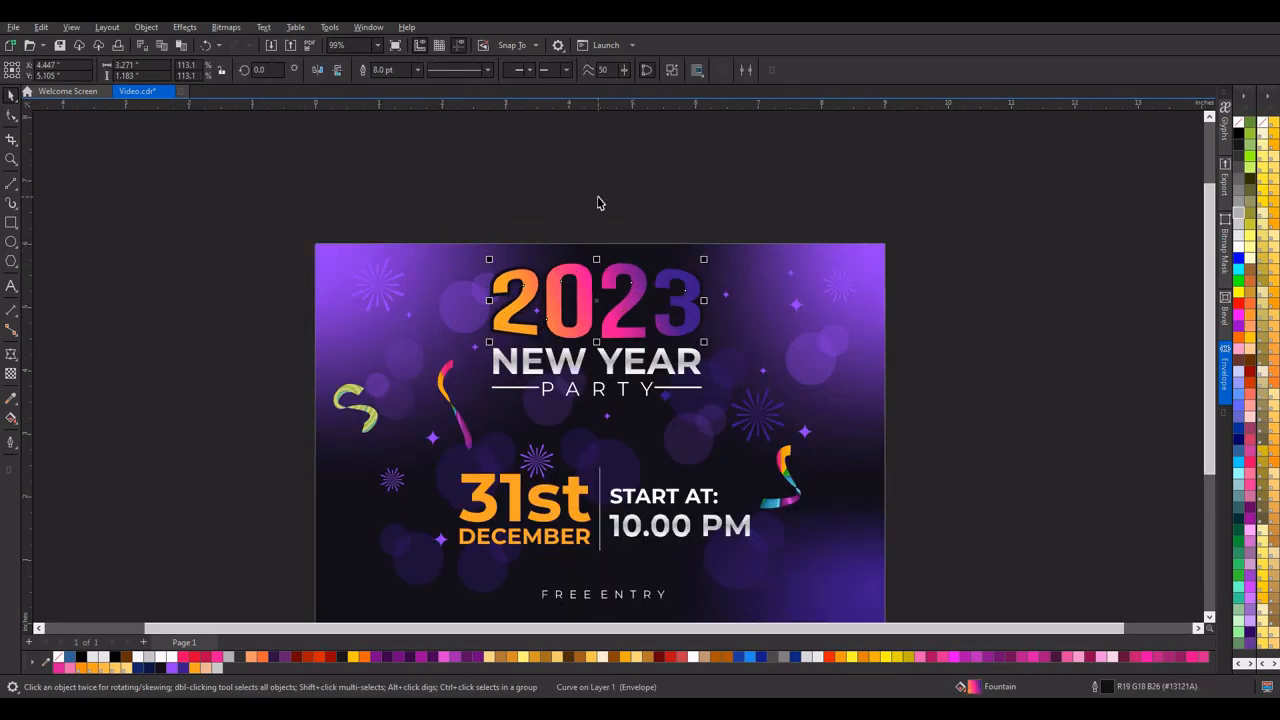